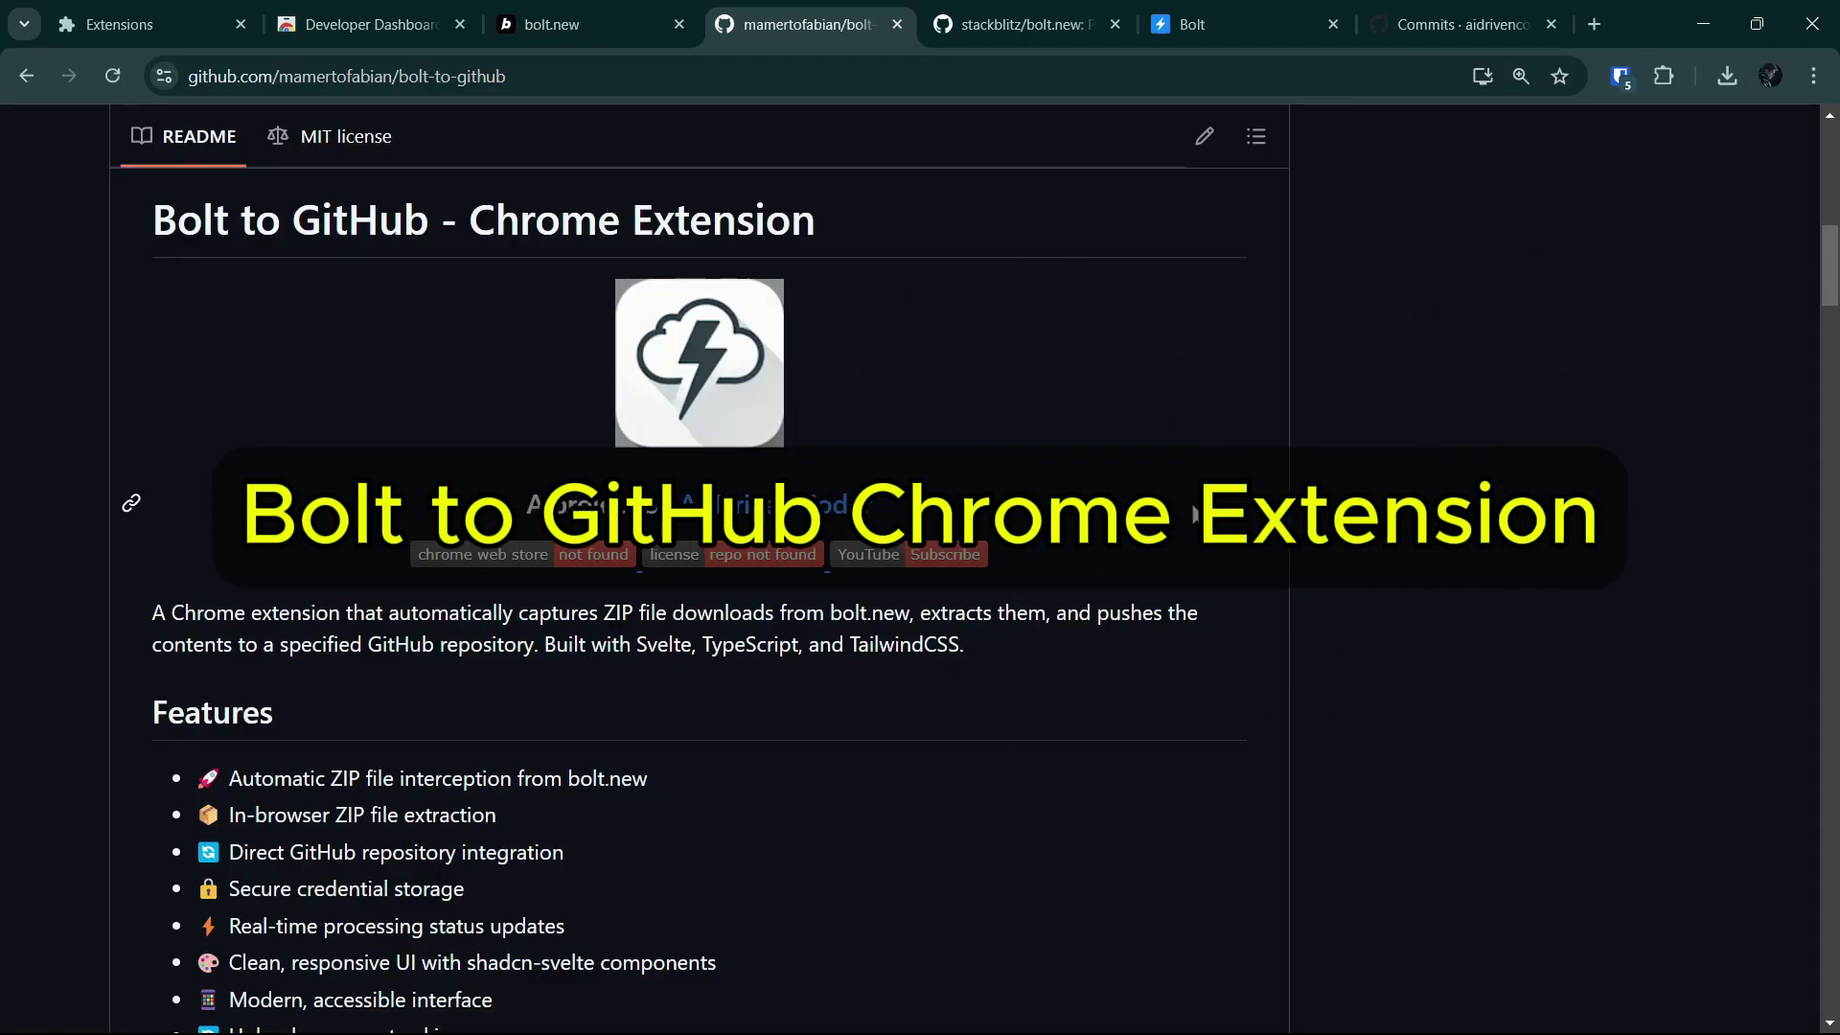
Switch to the Chrome Web Store developer dashboard listing Bolt to GitHub as pending review
click(359, 24)
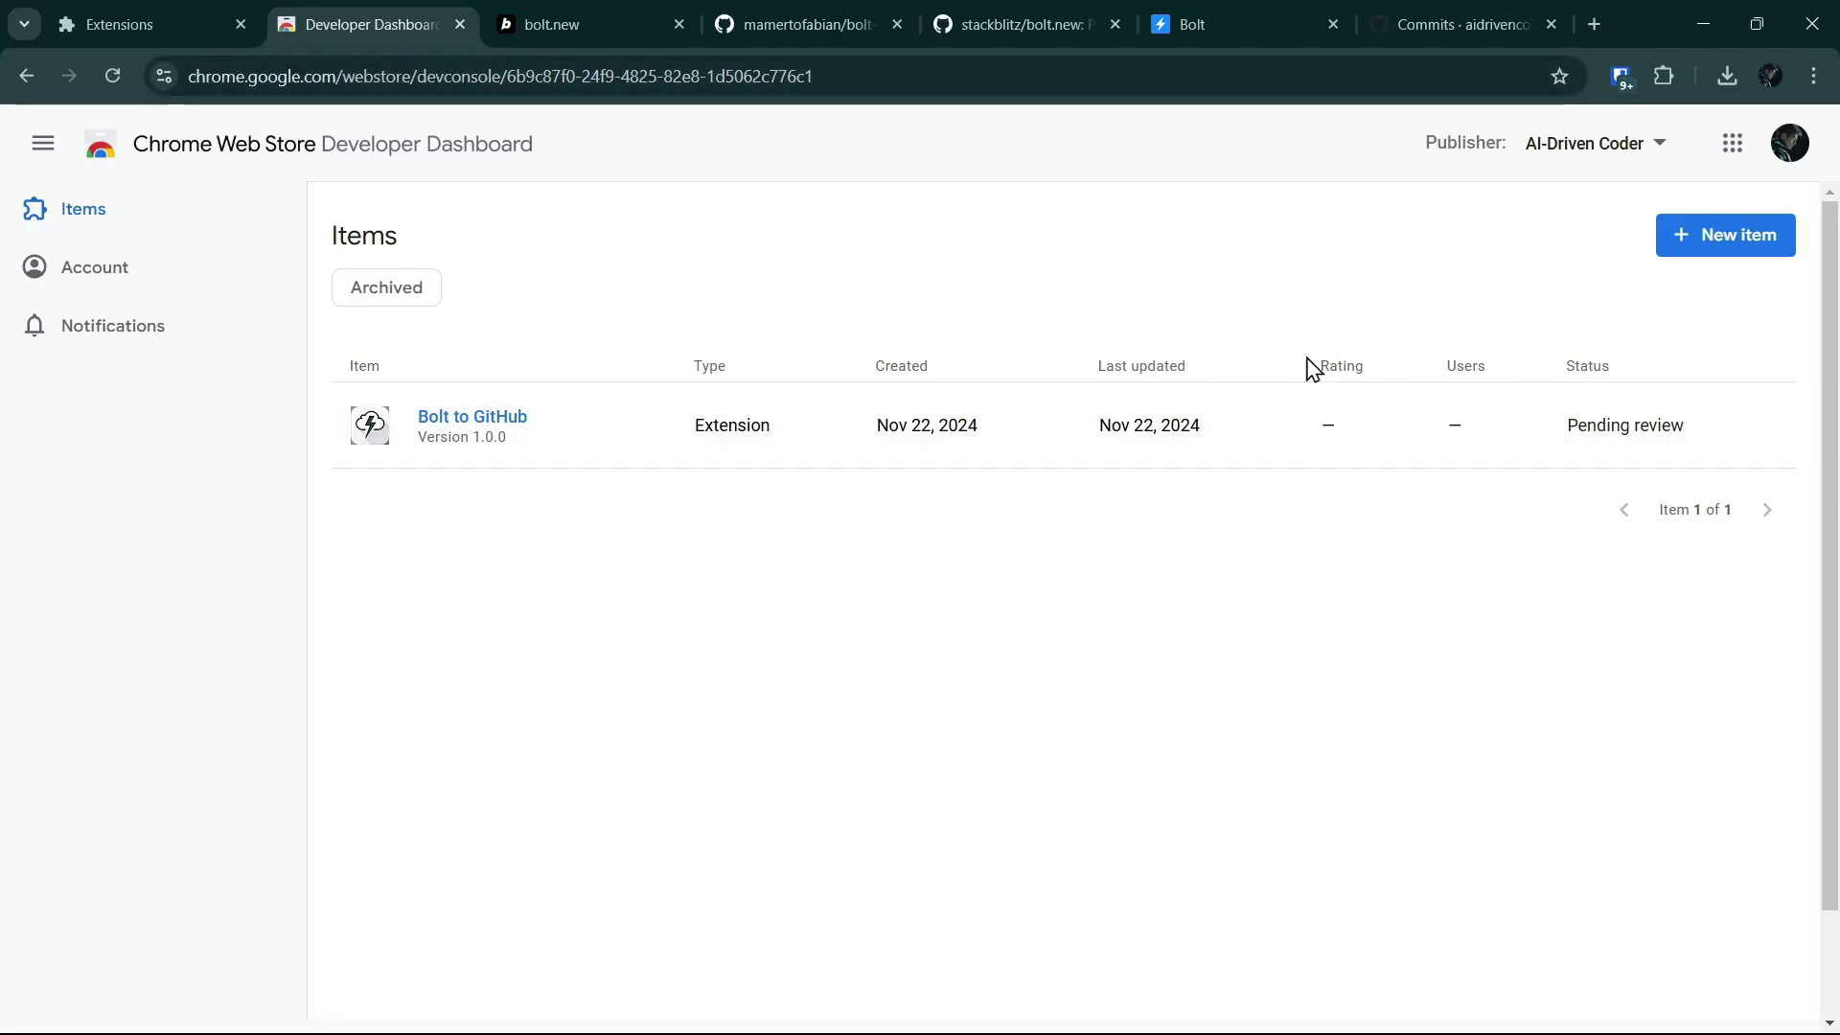
Return to the bolt-to-github repository page and glance at the running 2048 game preview
click(806, 25)
scroll(1046, 624, down, 3)
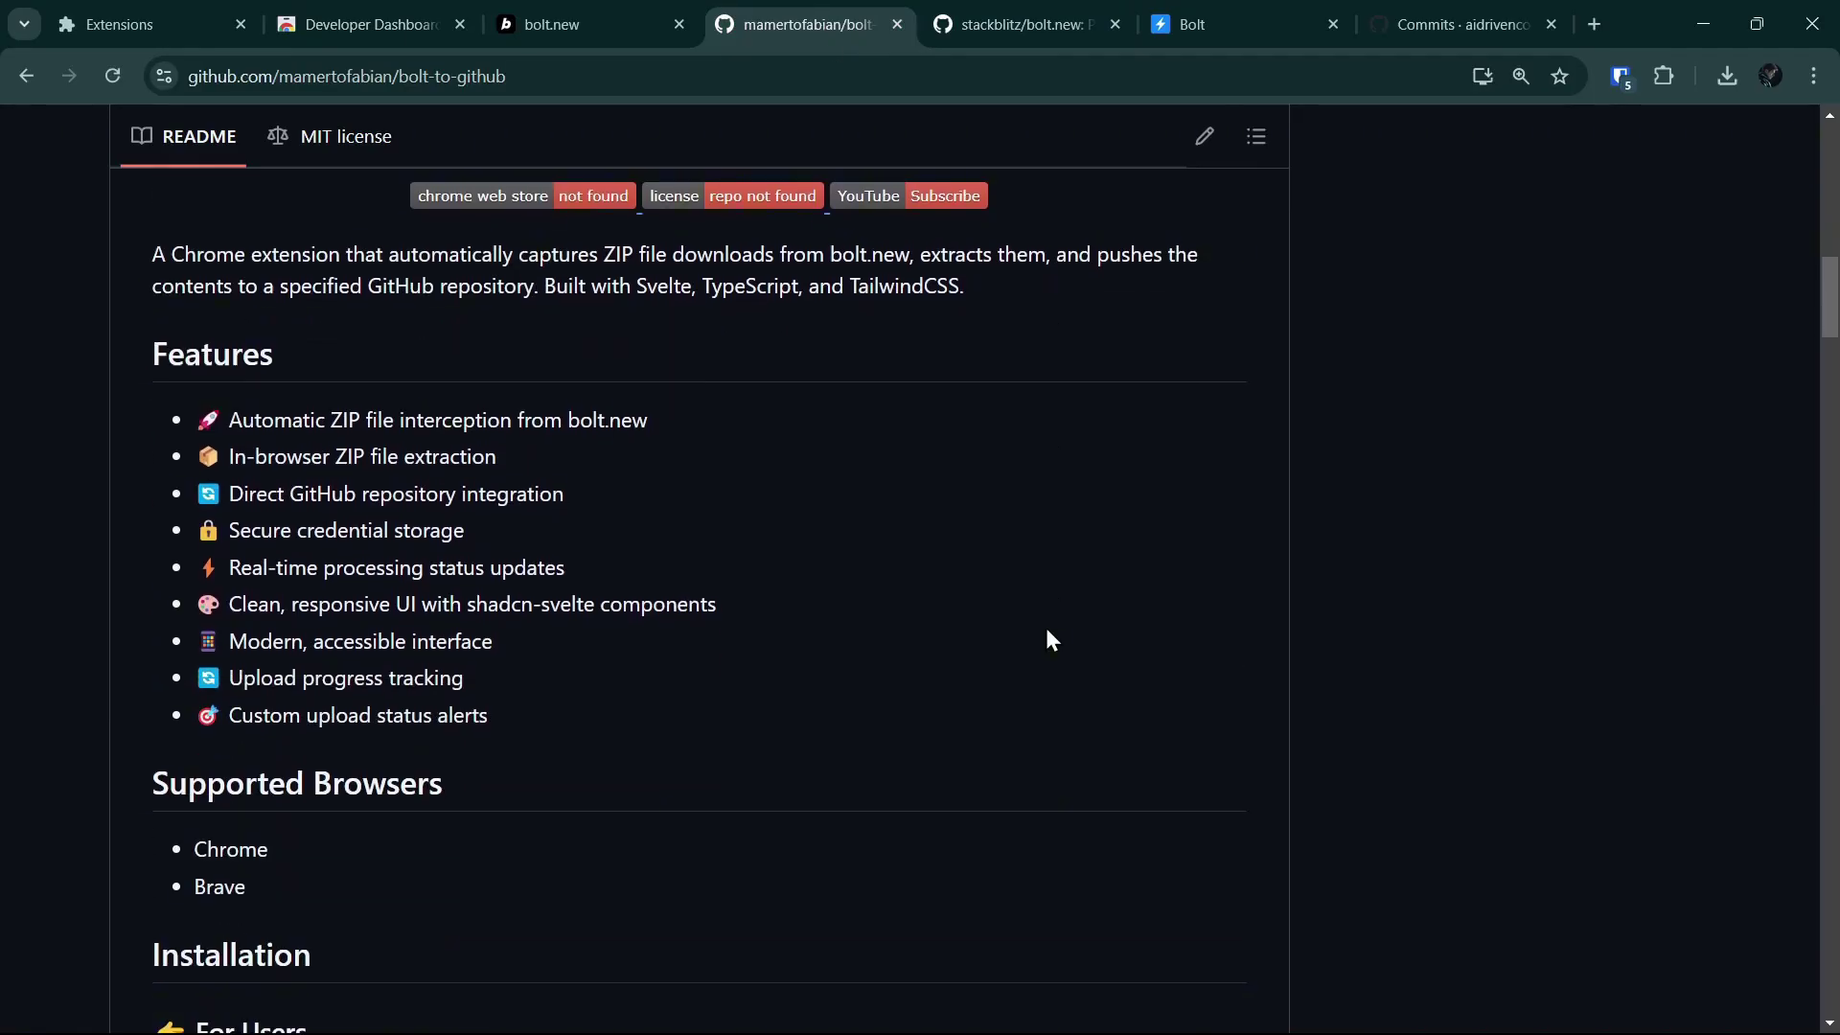
scroll(1044, 624, down, 3)
scroll(690, 503, down, 2)
scroll(676, 433, down, 1)
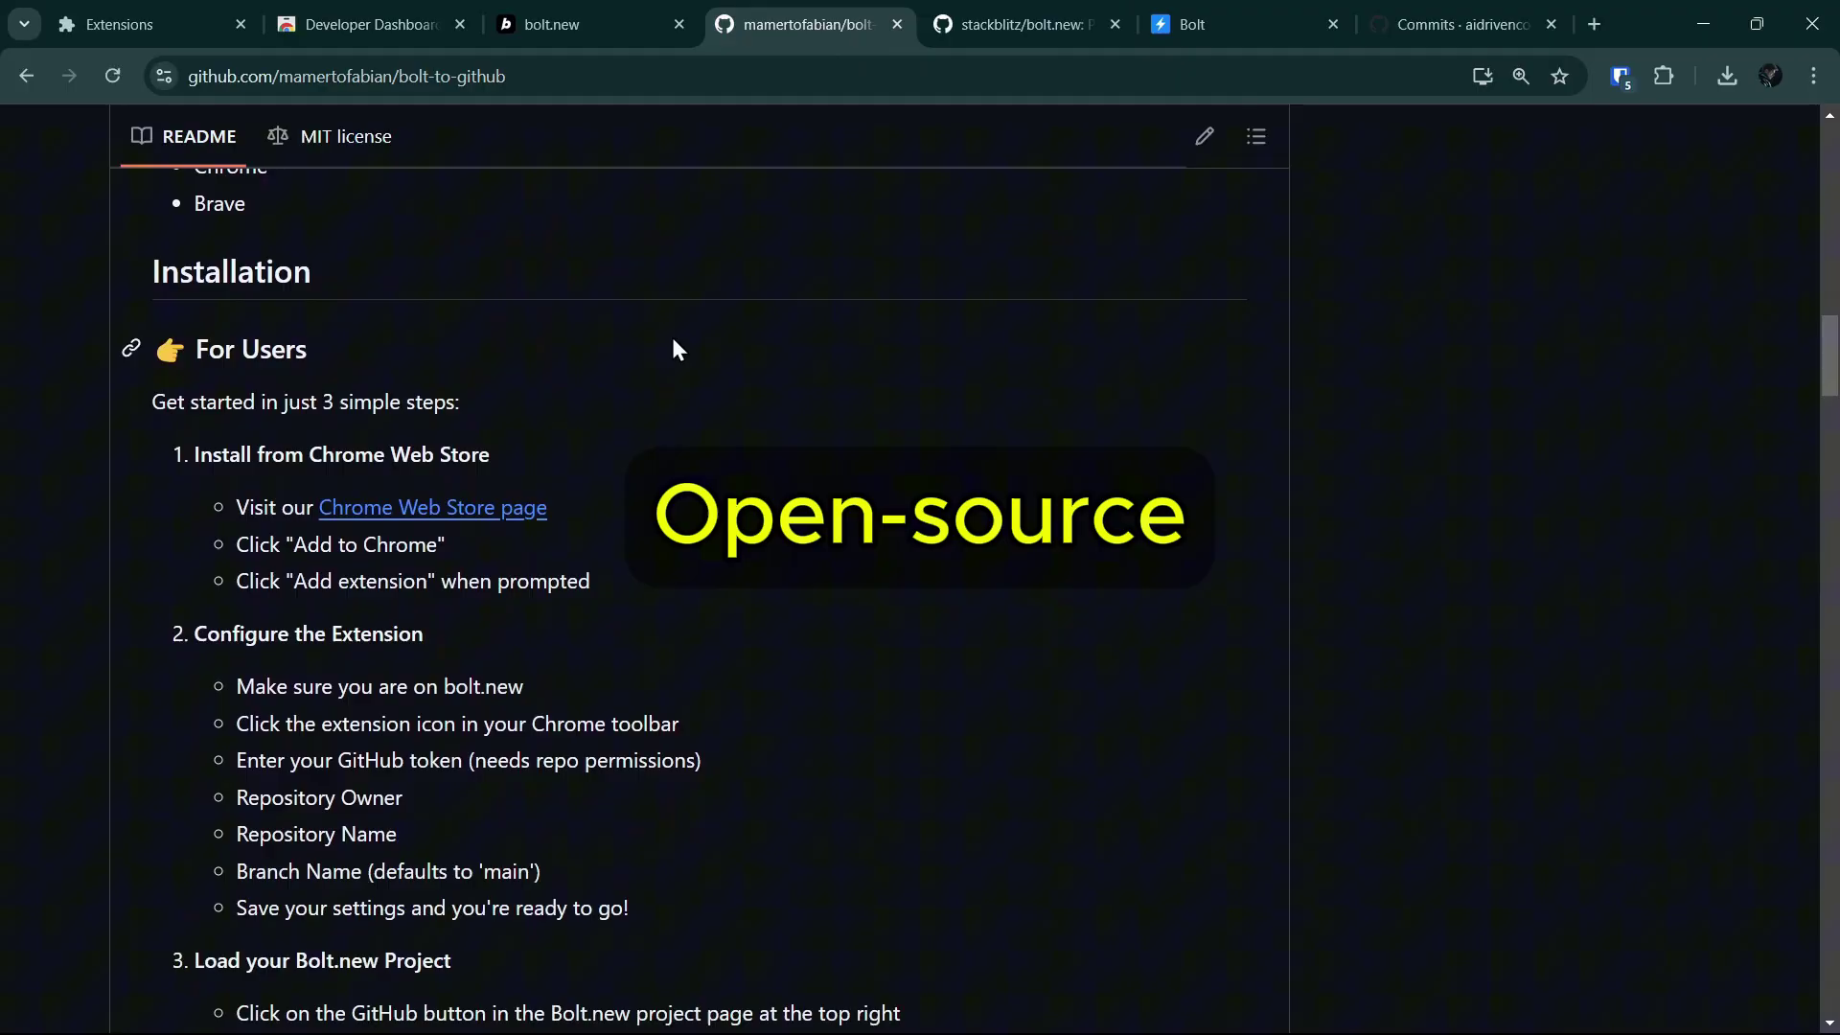
scroll(684, 591, down, 2)
scroll(684, 588, down, 1)
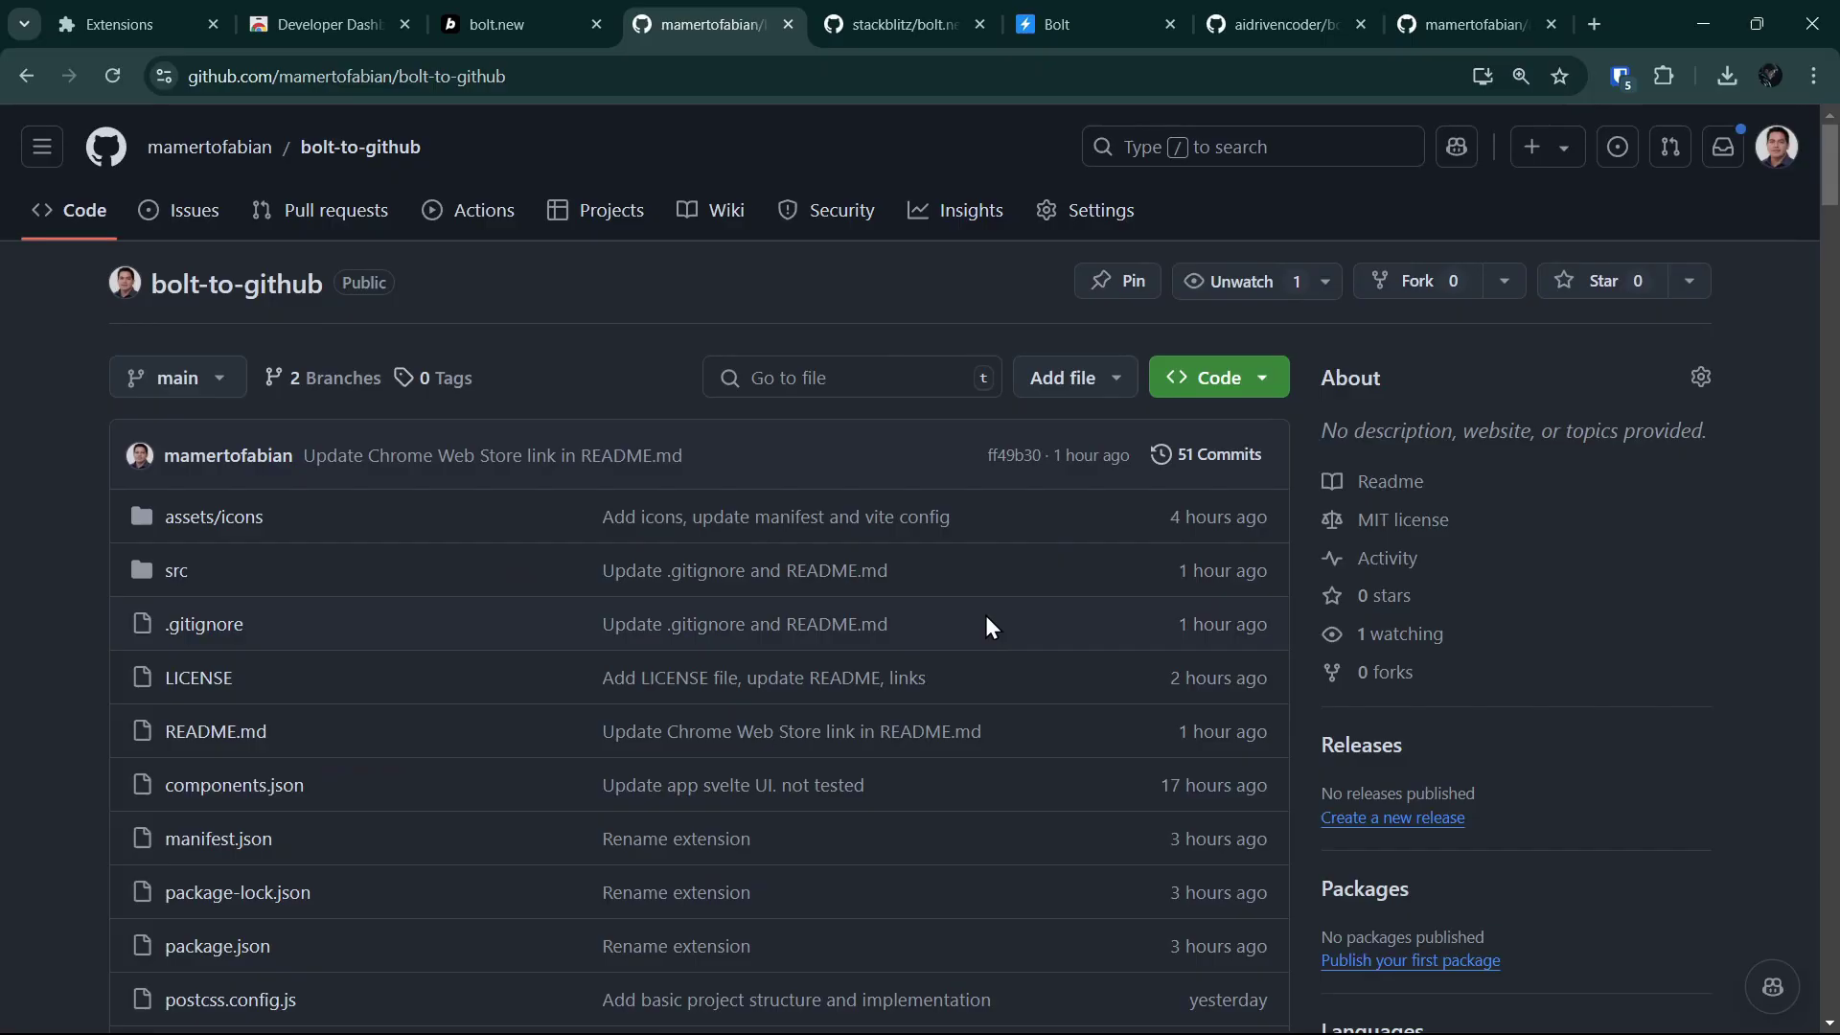
scroll(986, 616, down, 3)
scroll(986, 617, down, 5)
scroll(985, 615, down, 1)
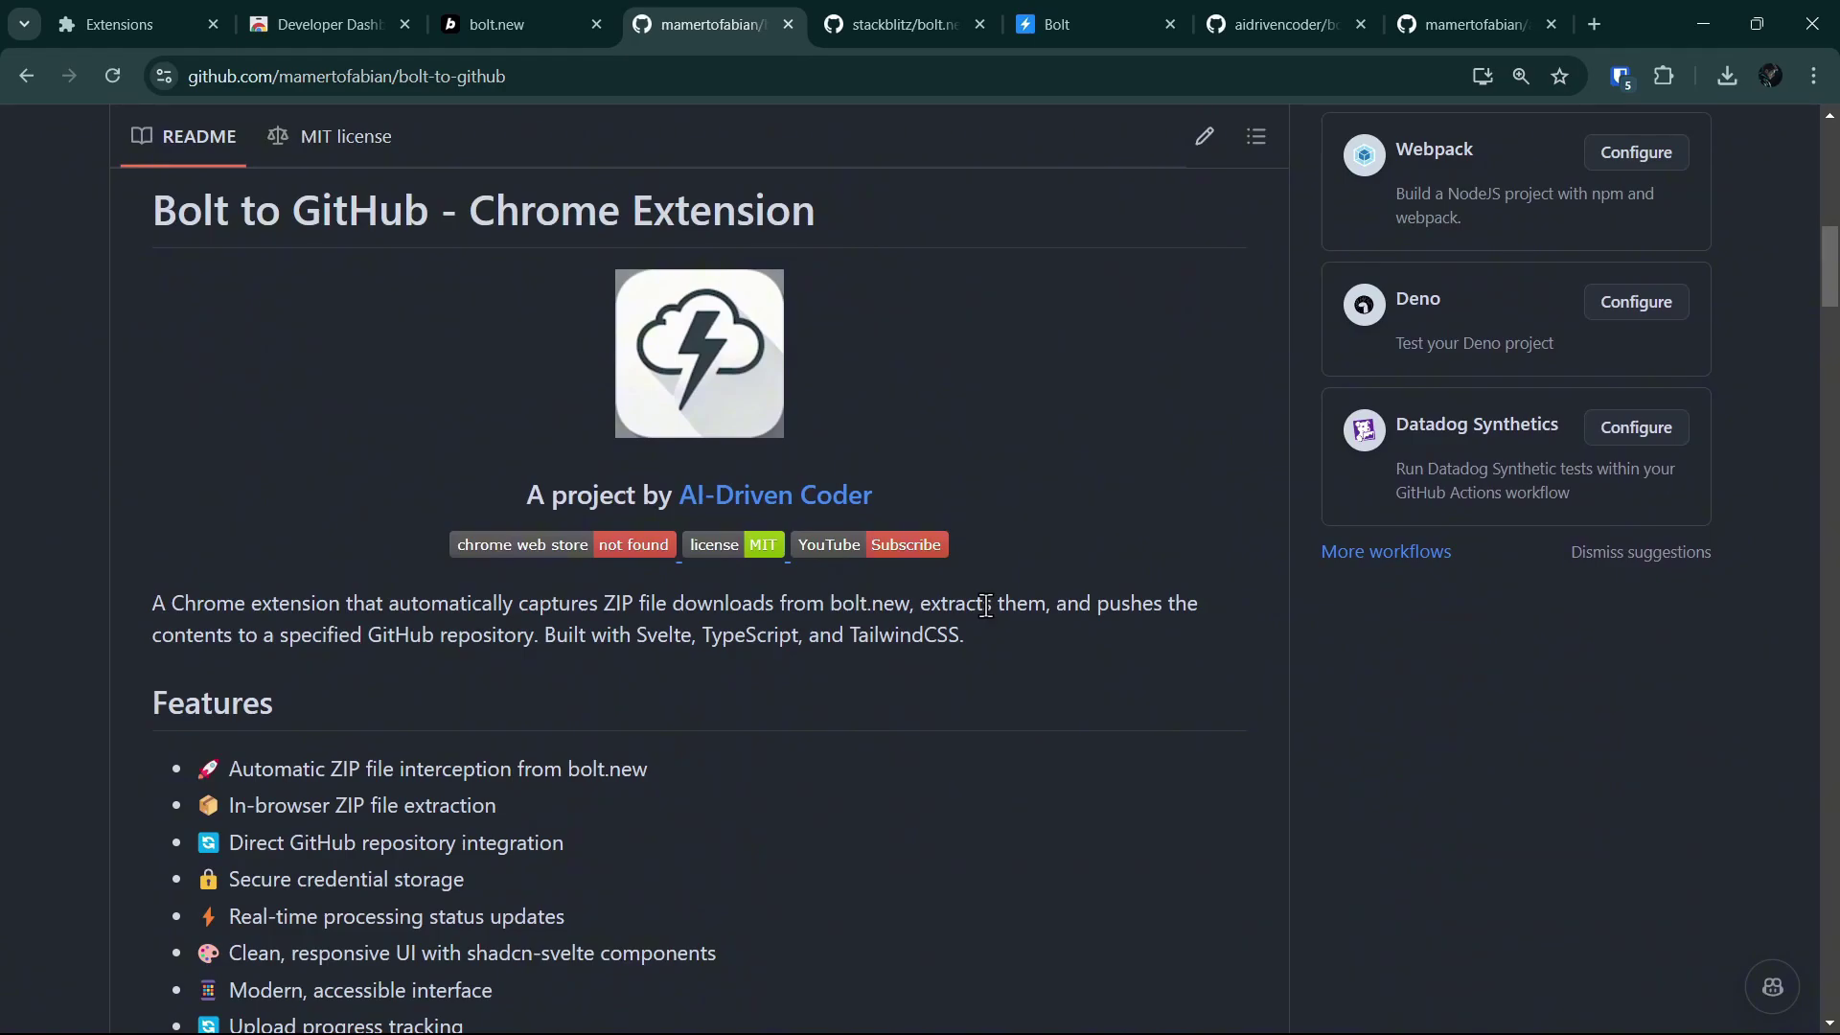
scroll(986, 605, down, 8)
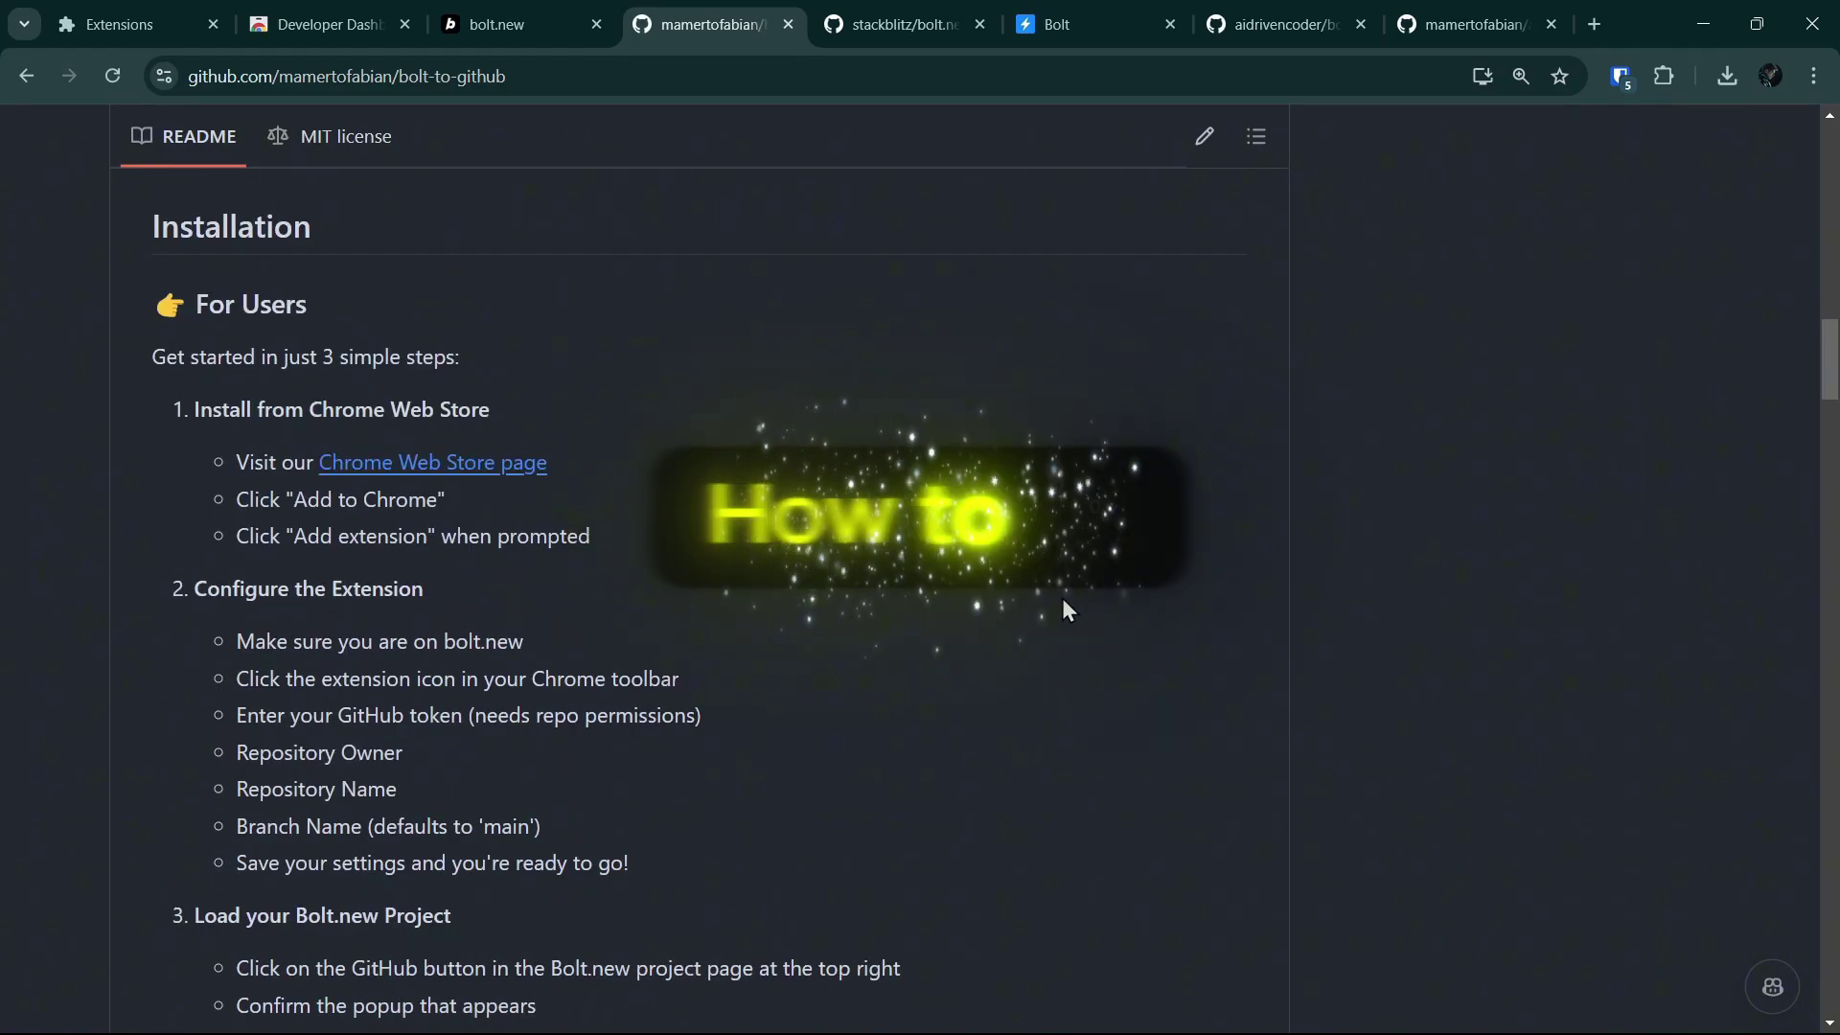
scroll(1063, 598, up, 3)
scroll(1058, 601, up, 4)
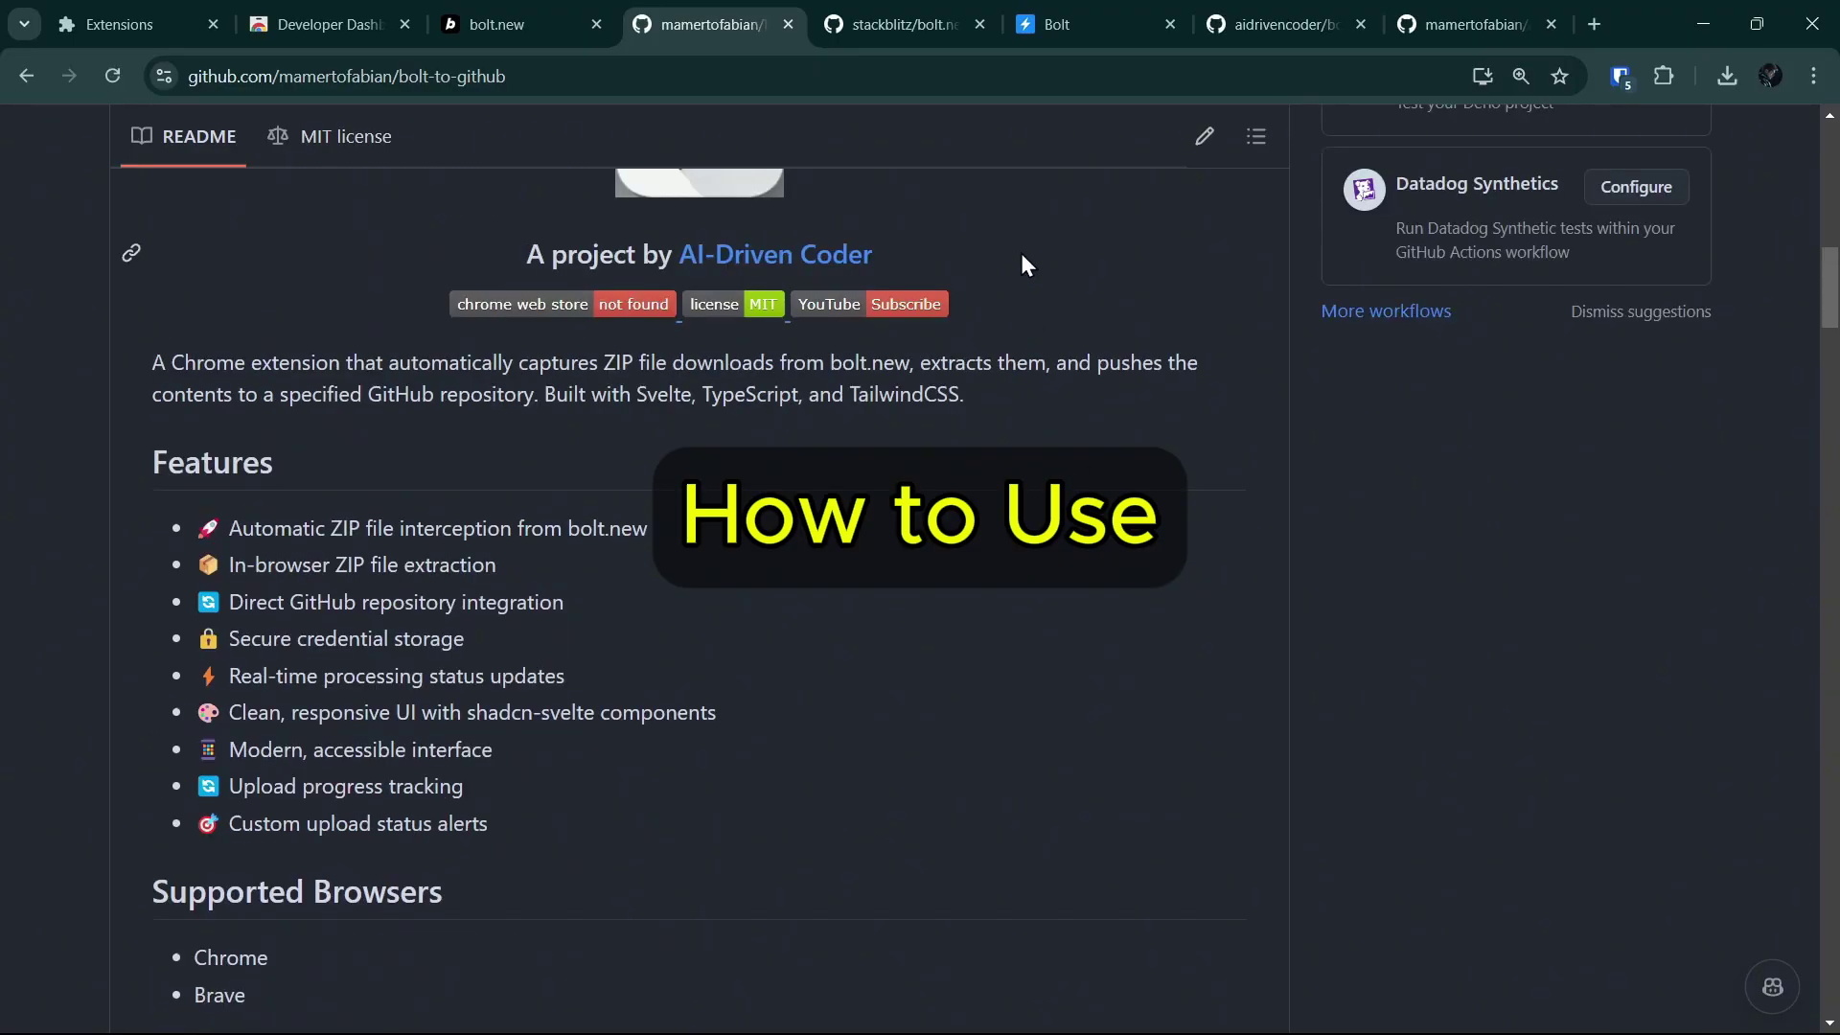
click(496, 24)
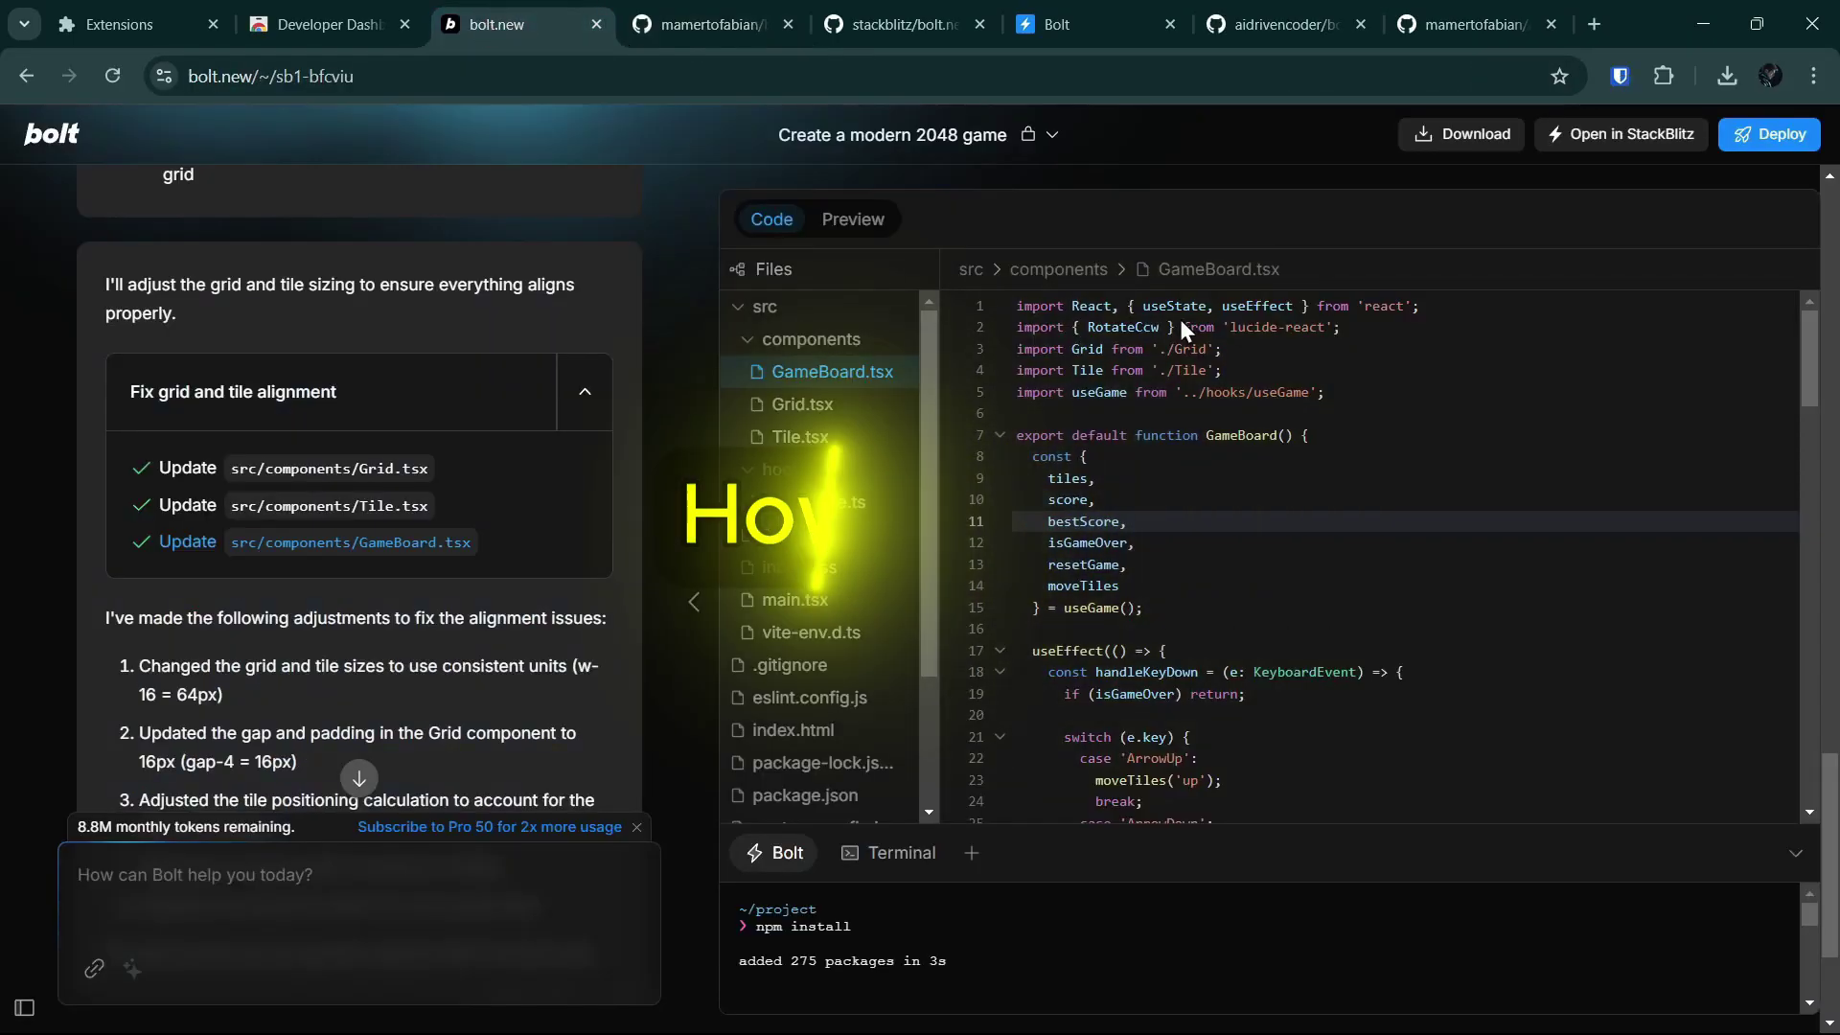
click(852, 219)
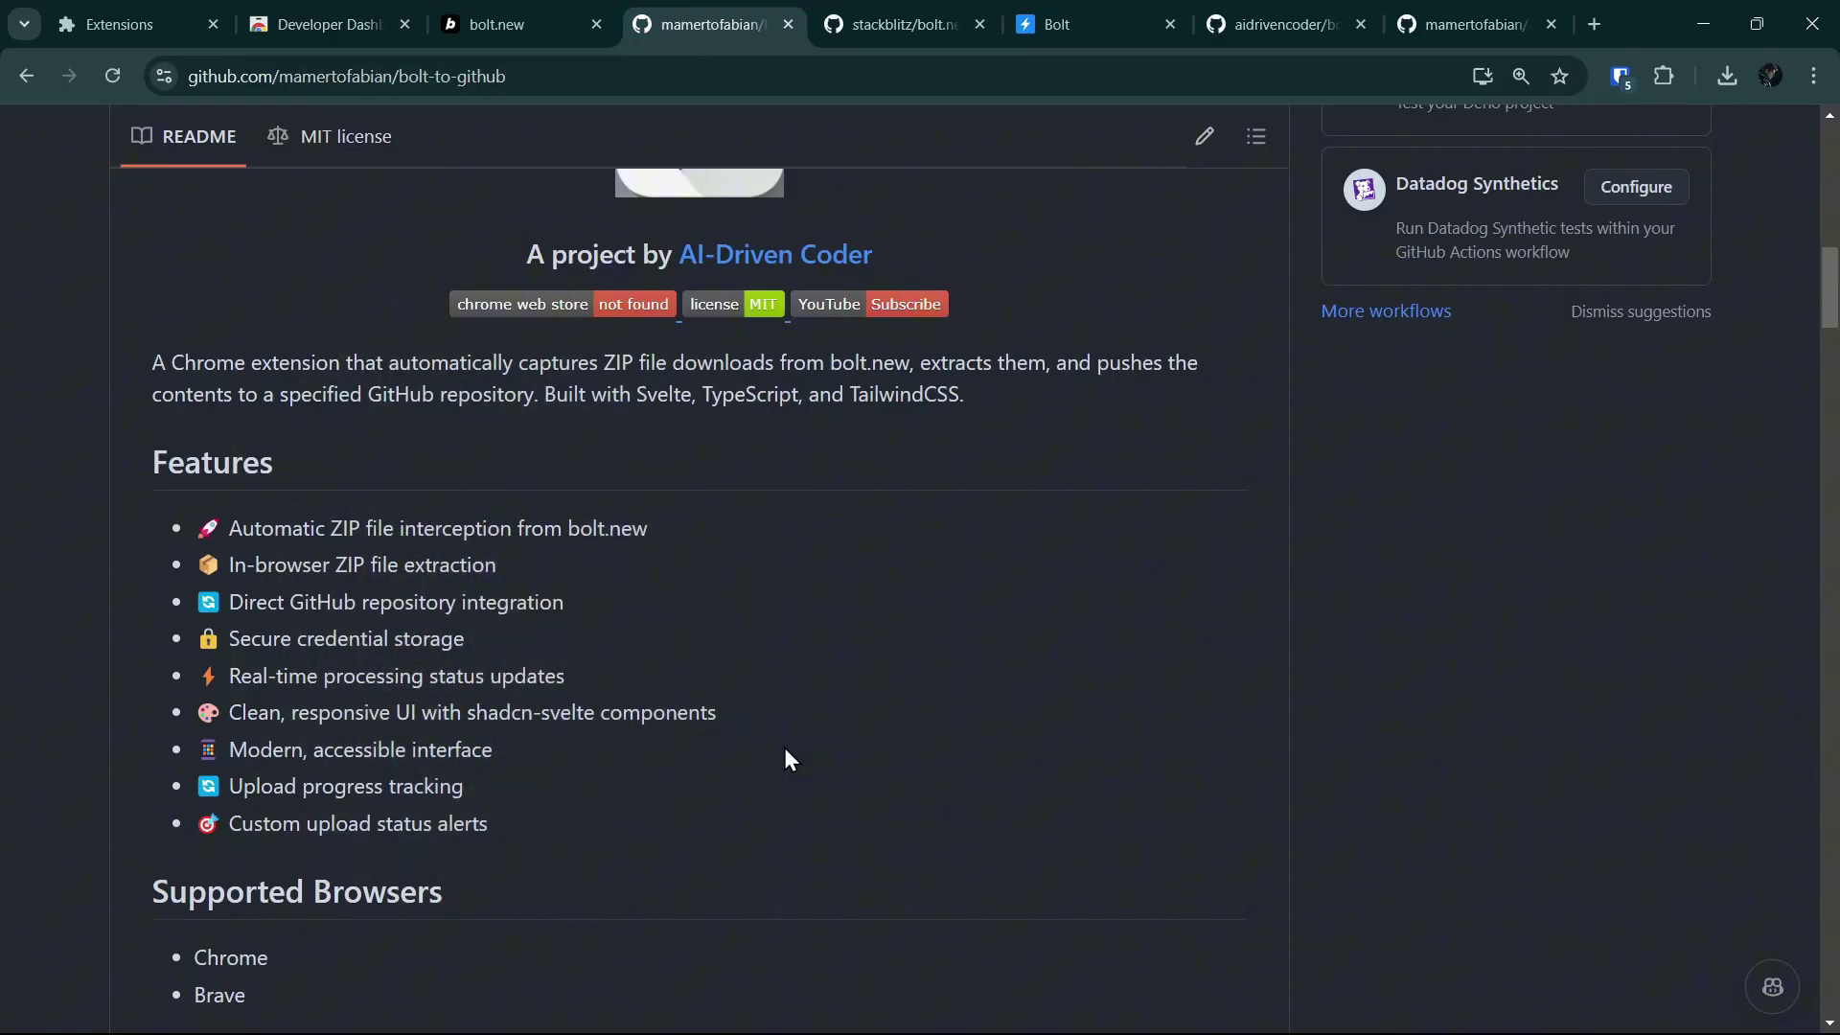
scroll(783, 748, down, 4)
scroll(784, 749, down, 3)
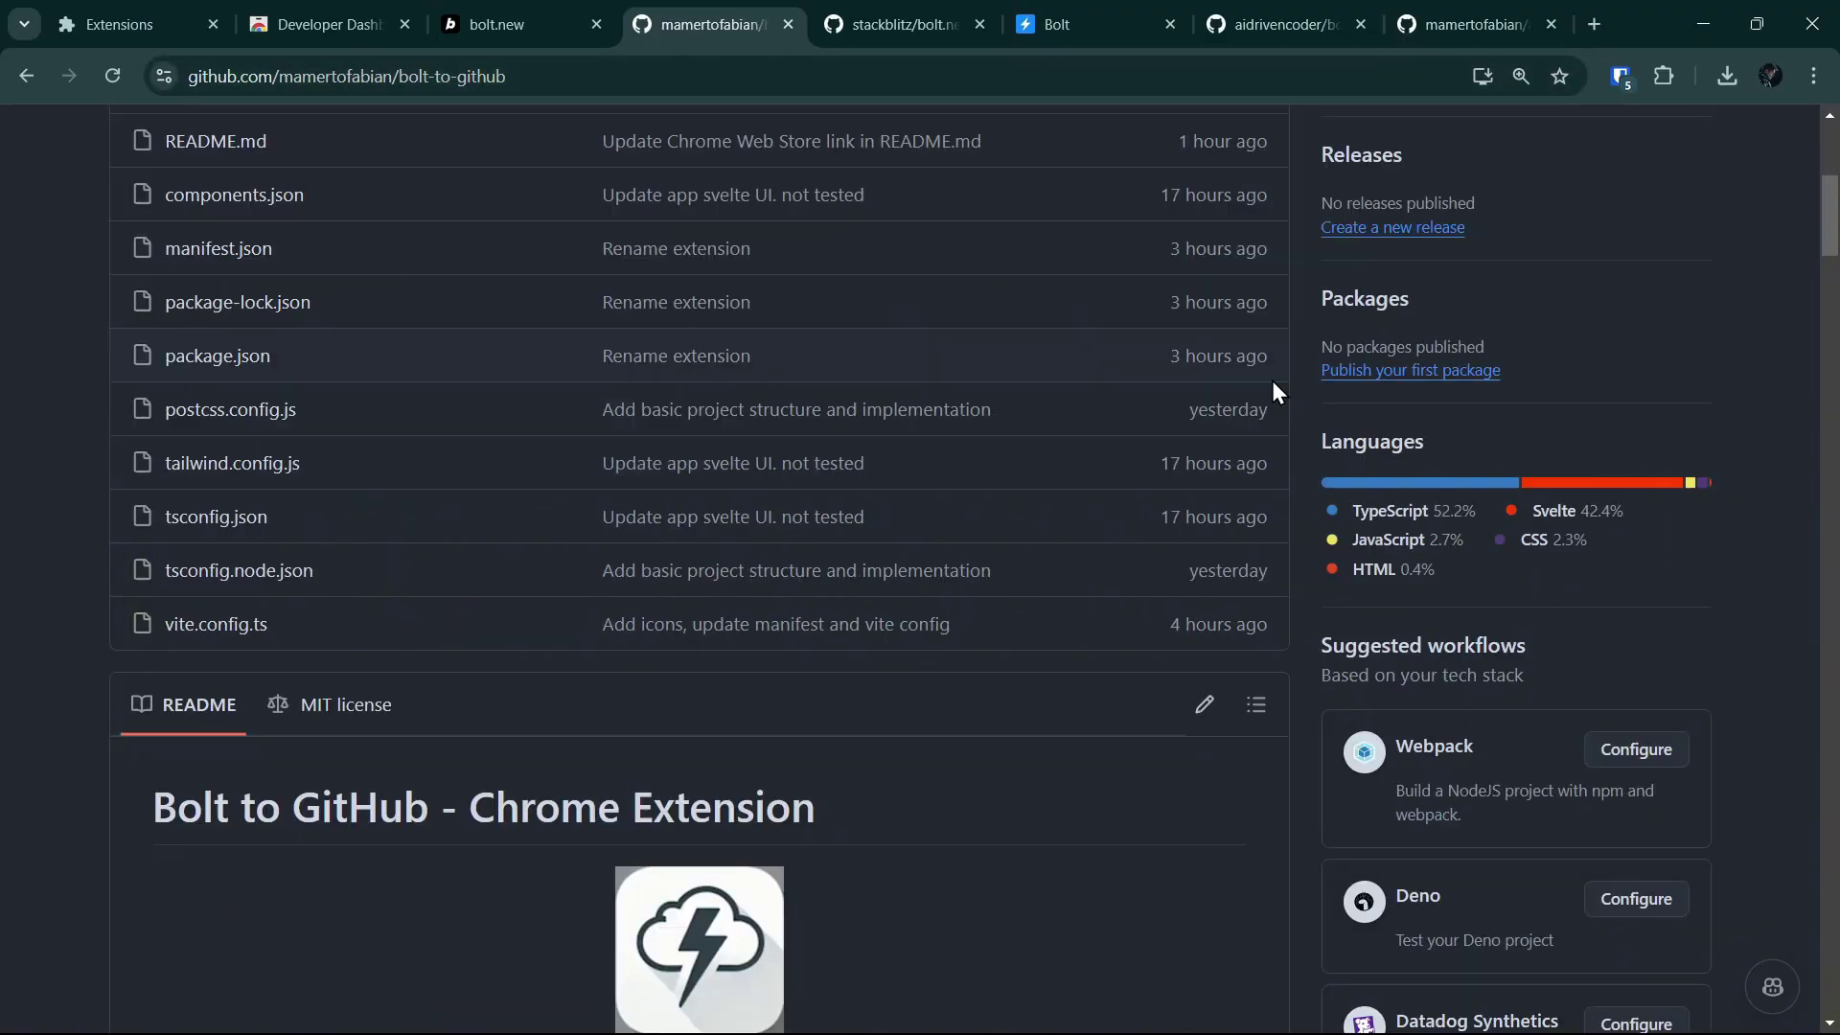
scroll(815, 410, down, 5)
scroll(801, 409, down, 5)
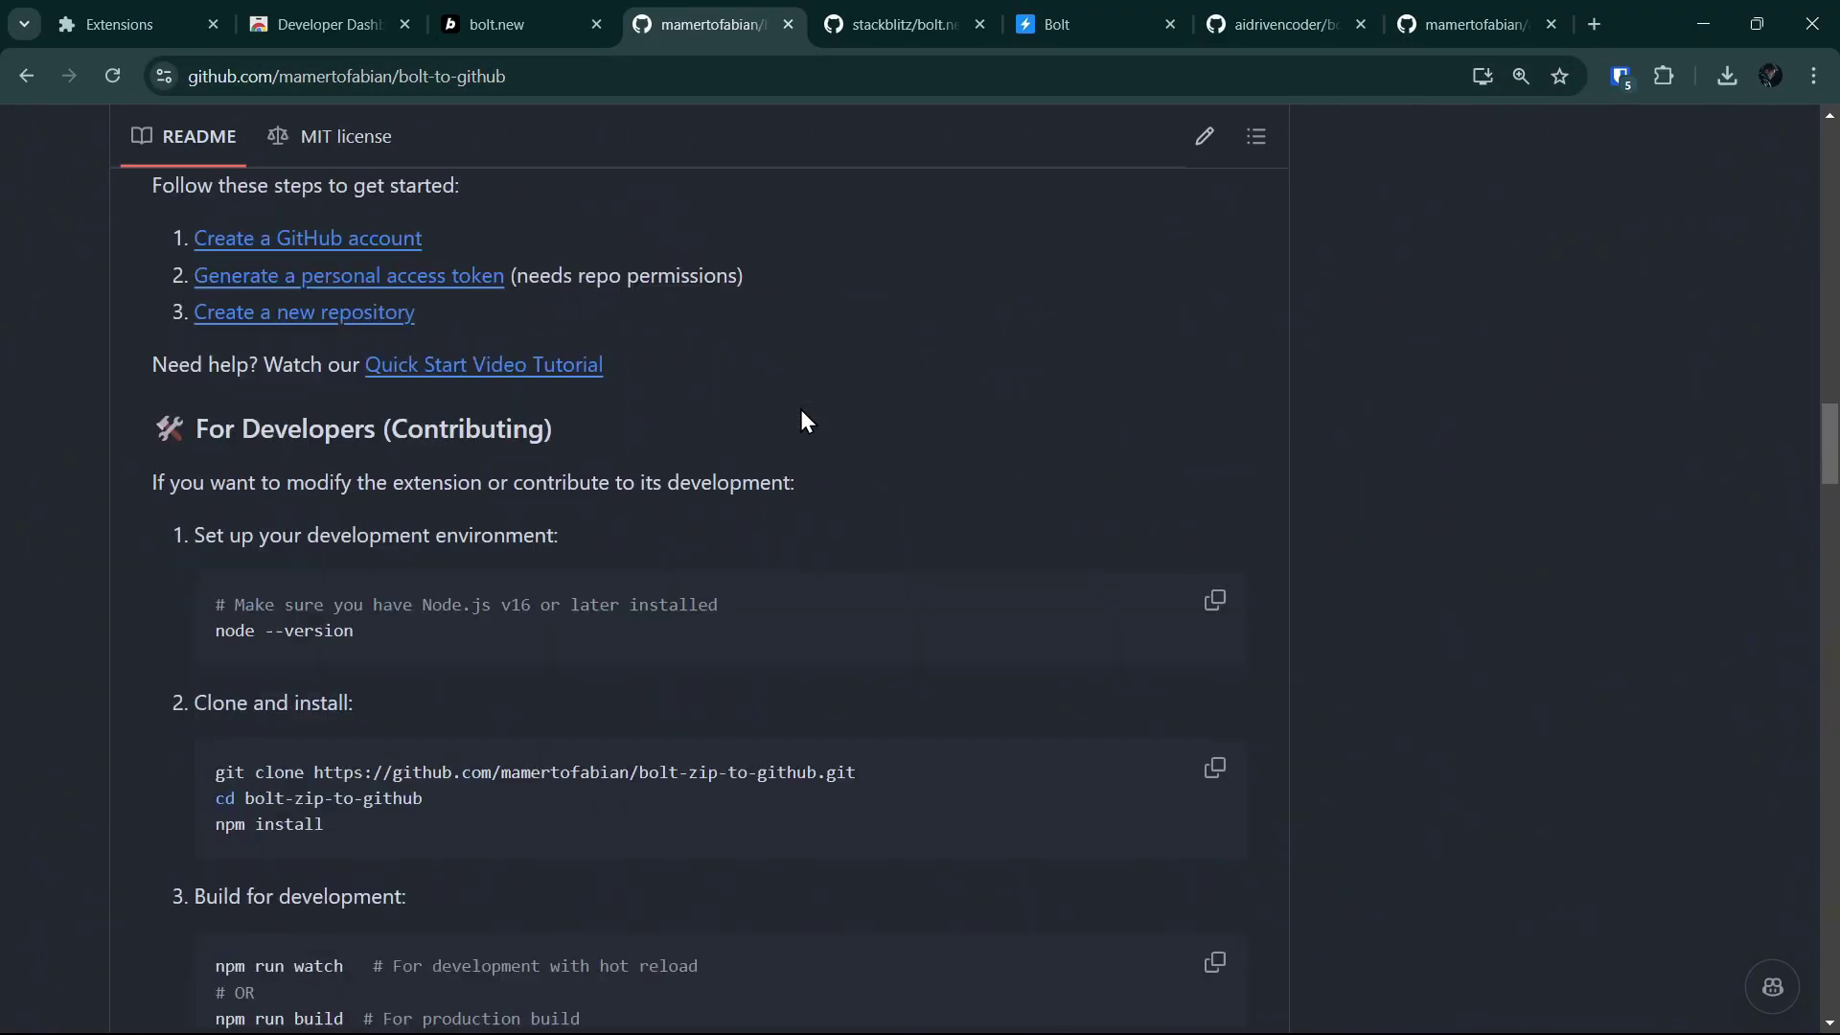
scroll(801, 410, down, 3)
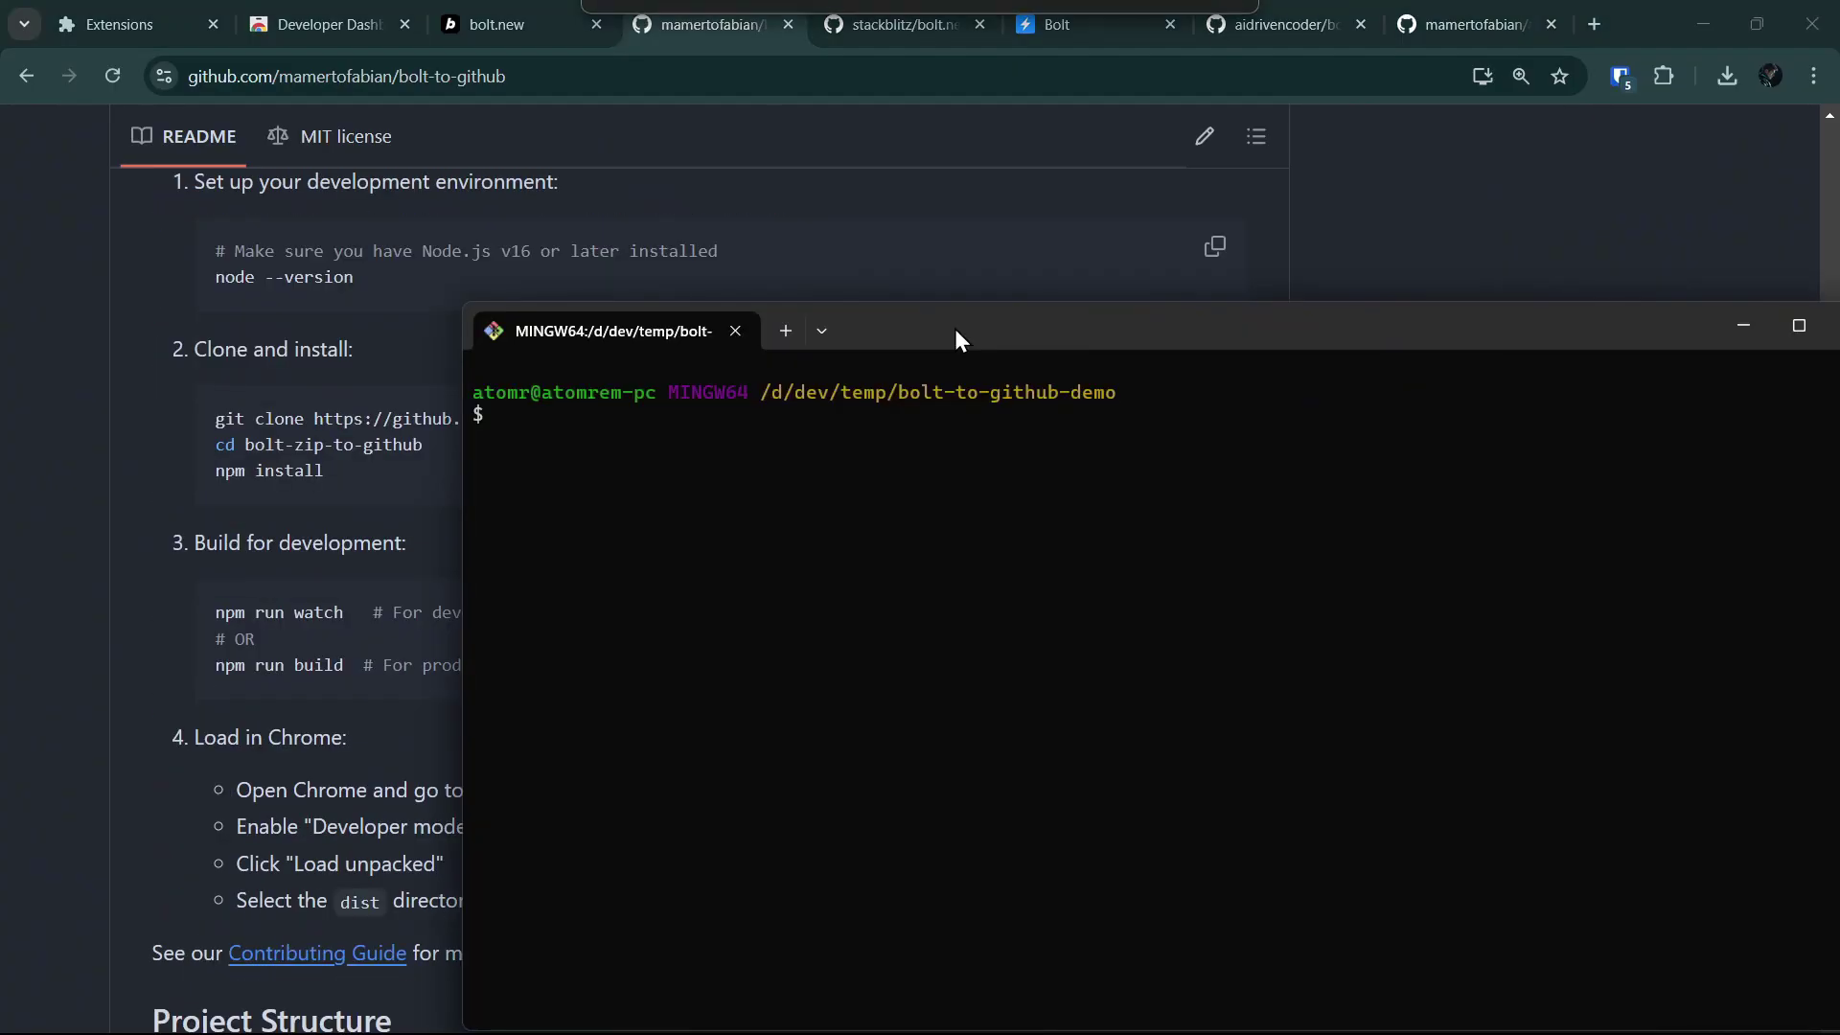
text(no)
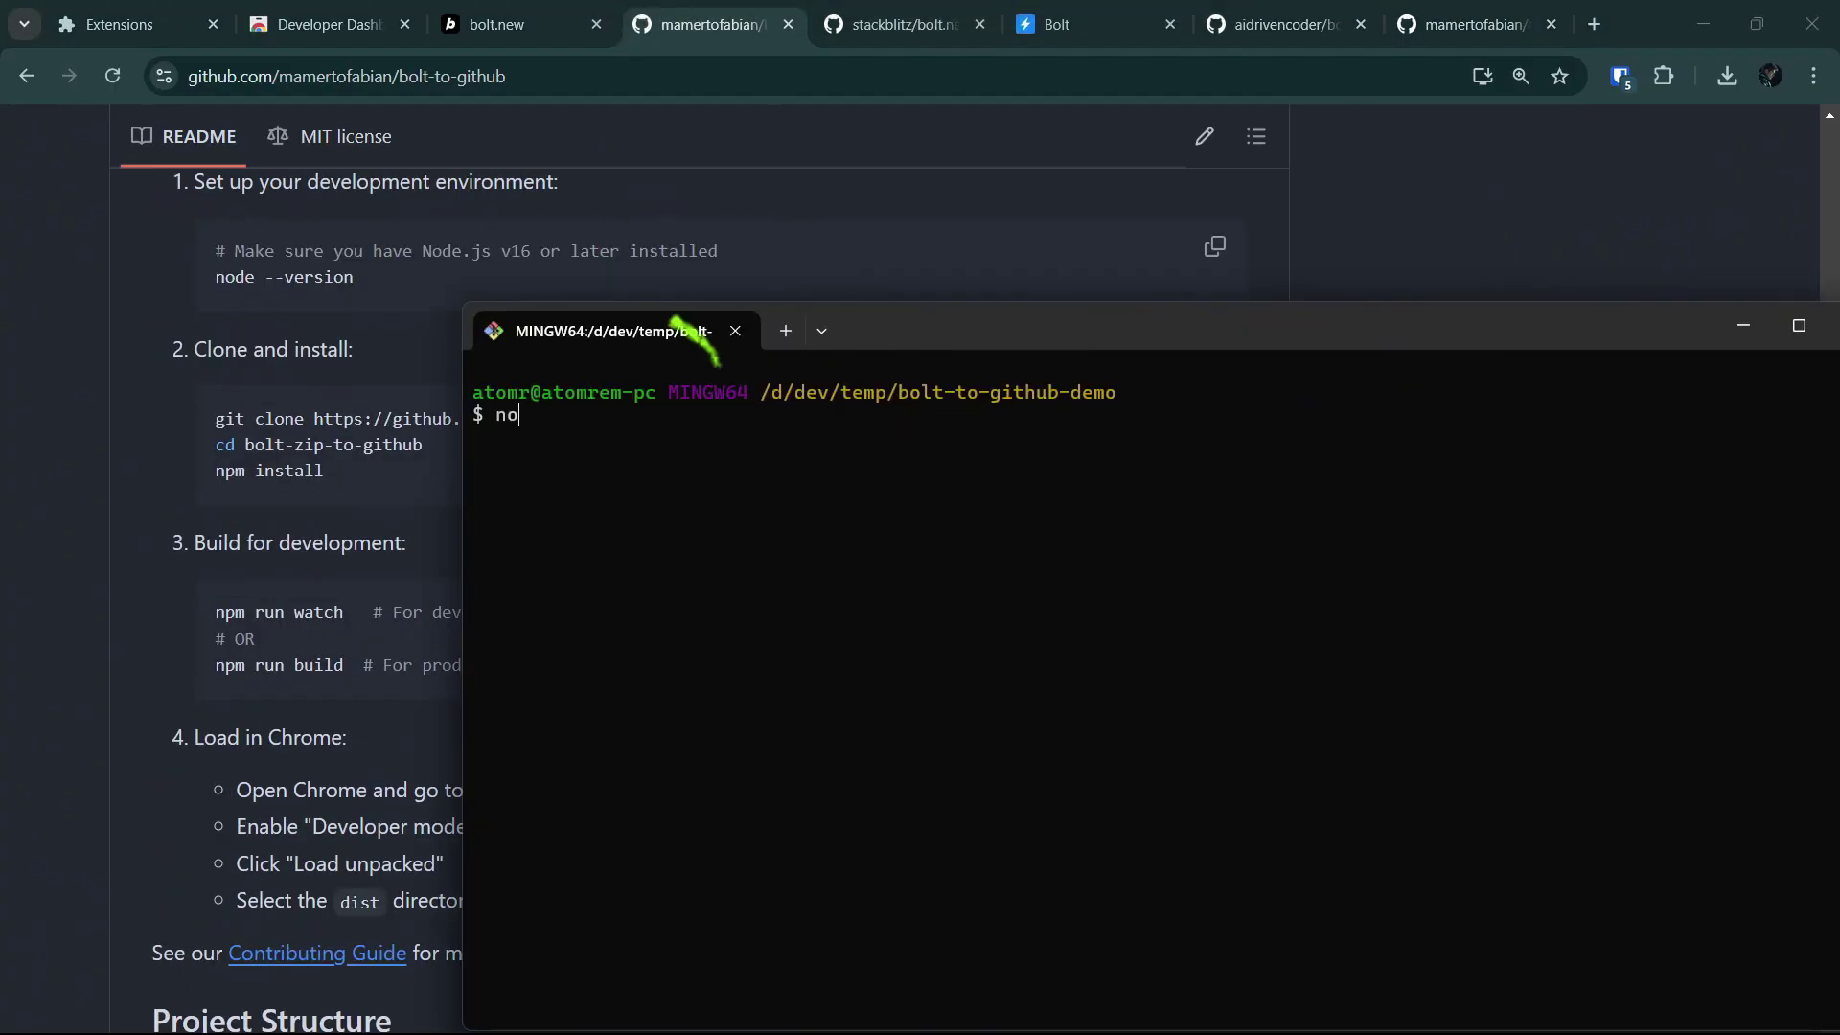
text(de)
text( --version)
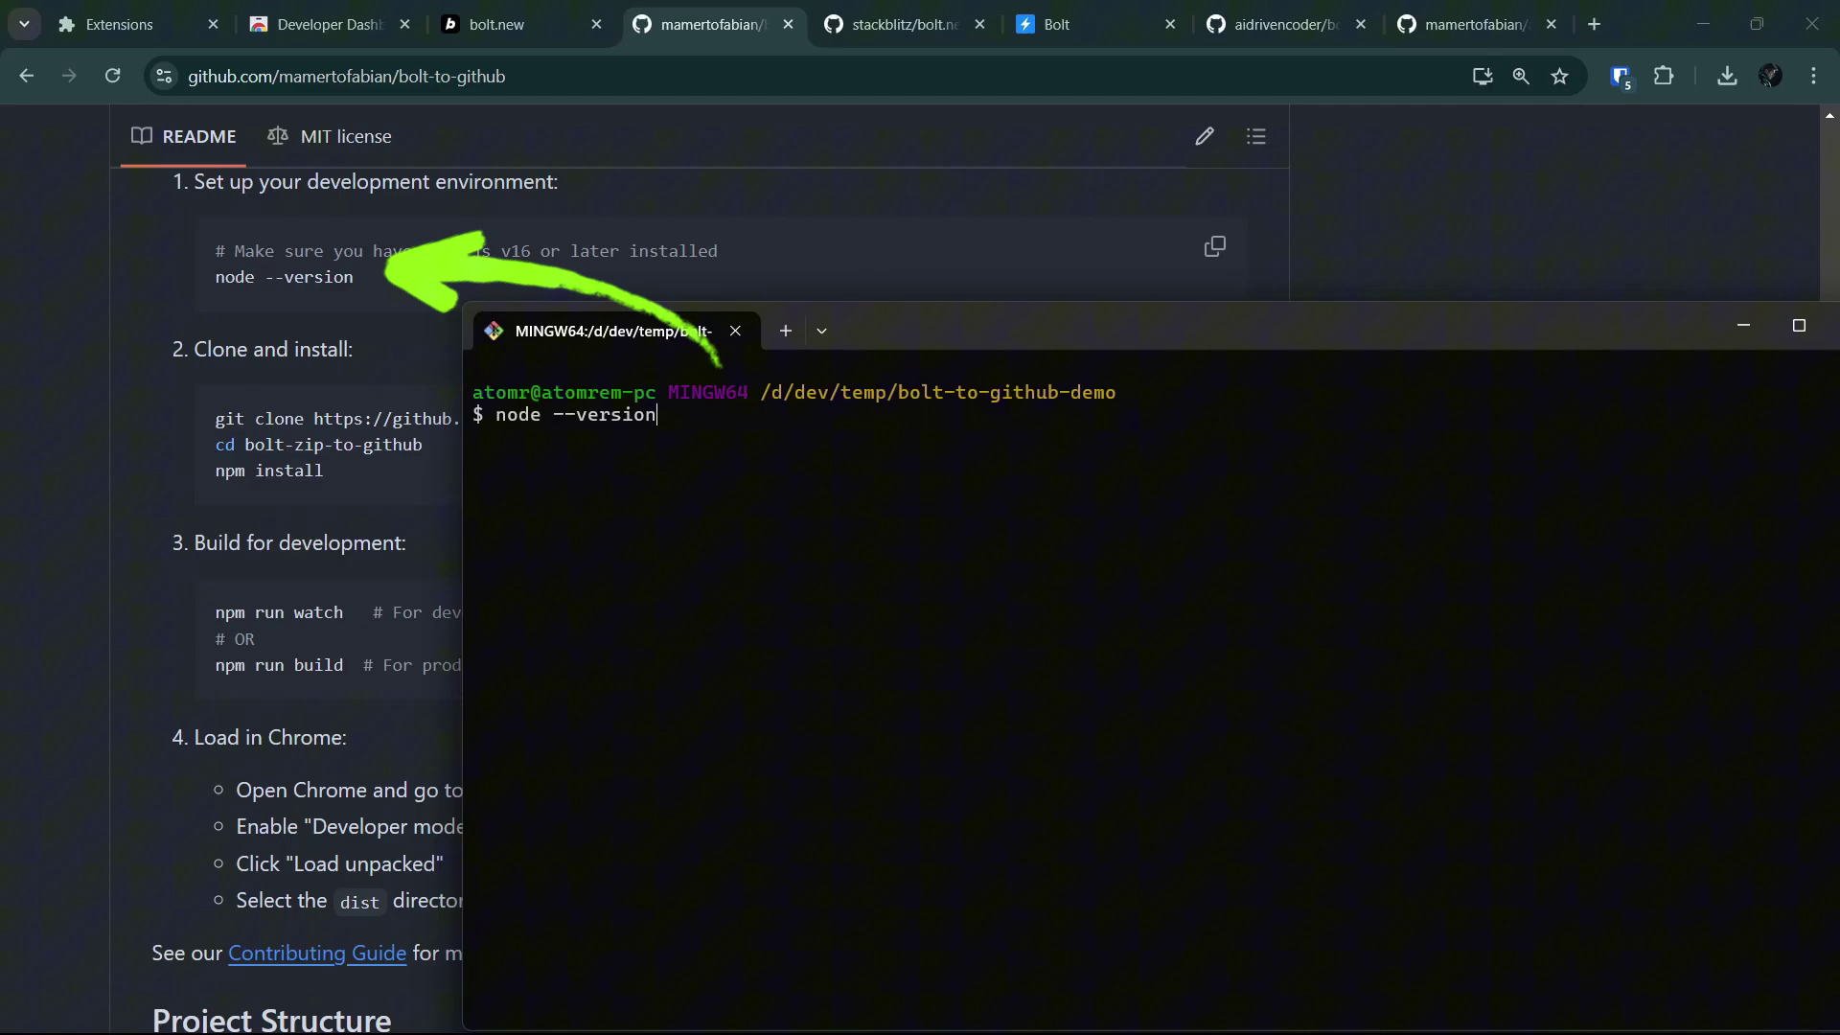
Confirm Node v20.15.1 and clone bolt-zip-to-github using the README's git clone command
key(Return)
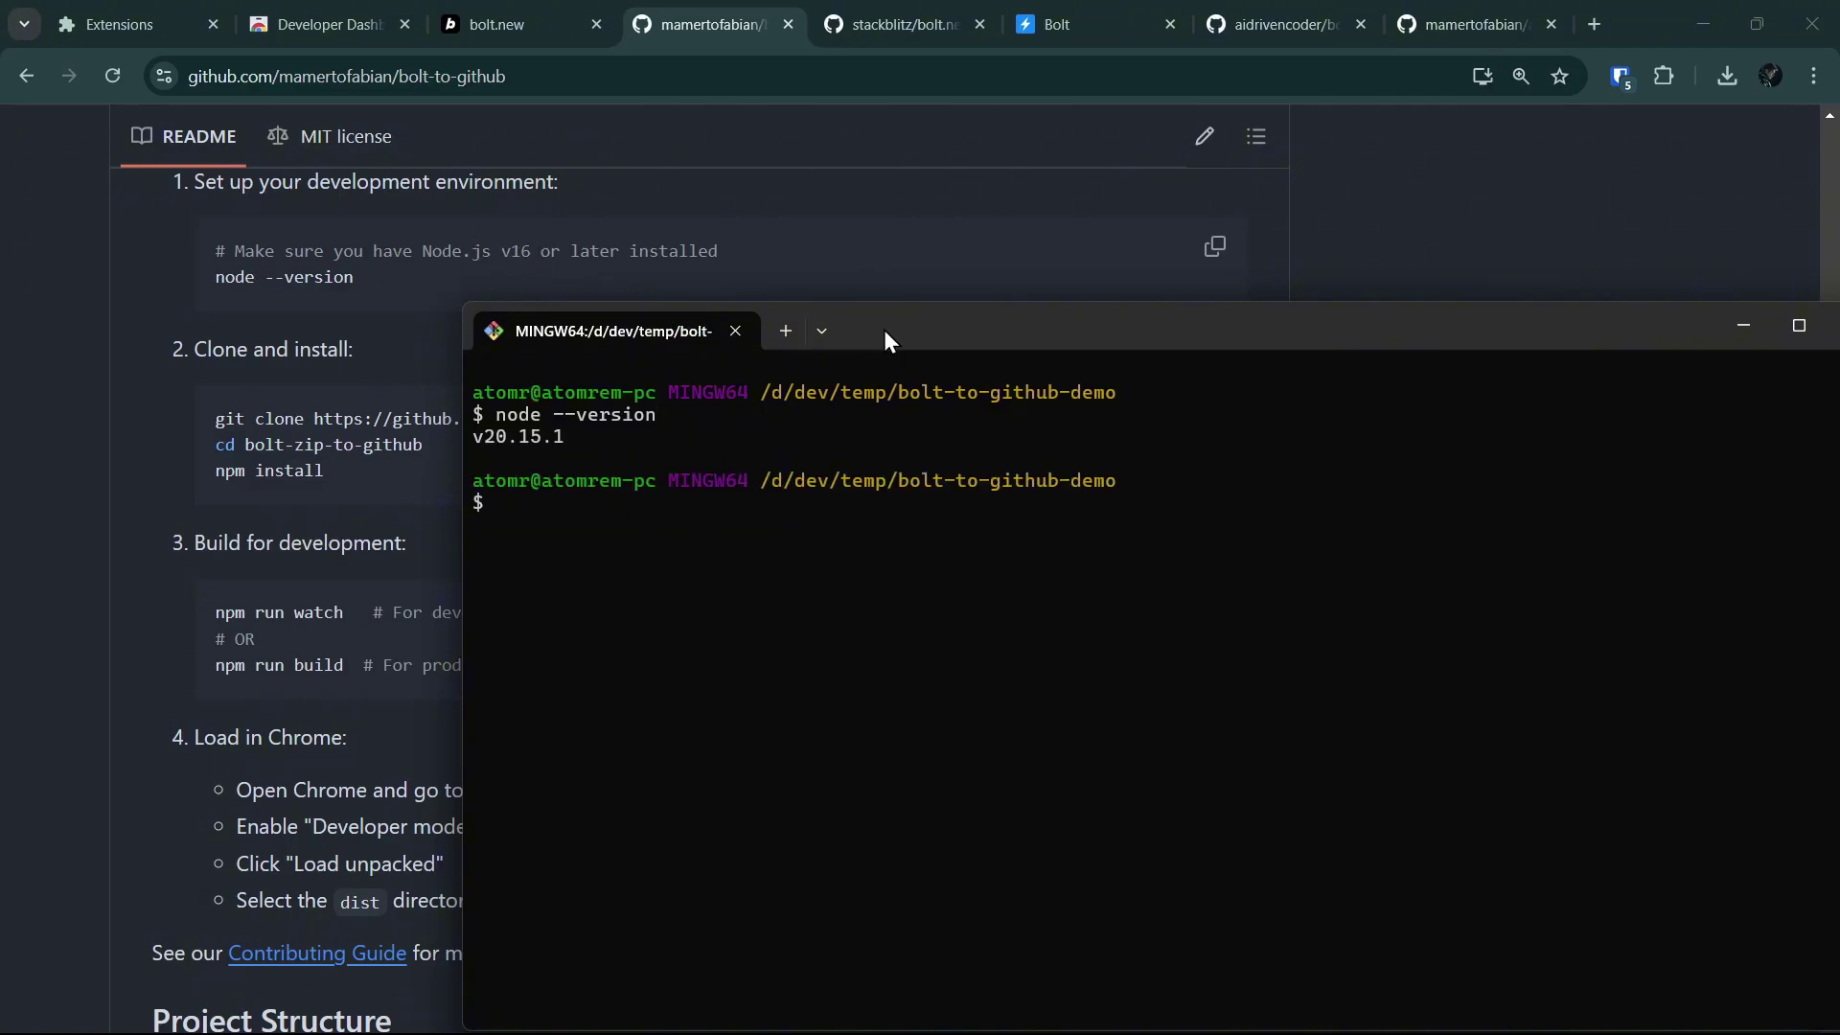
mouse_move(885, 329)
mouse_down()
mouse_move(882, 441)
mouse_move(770, 504)
mouse_up()
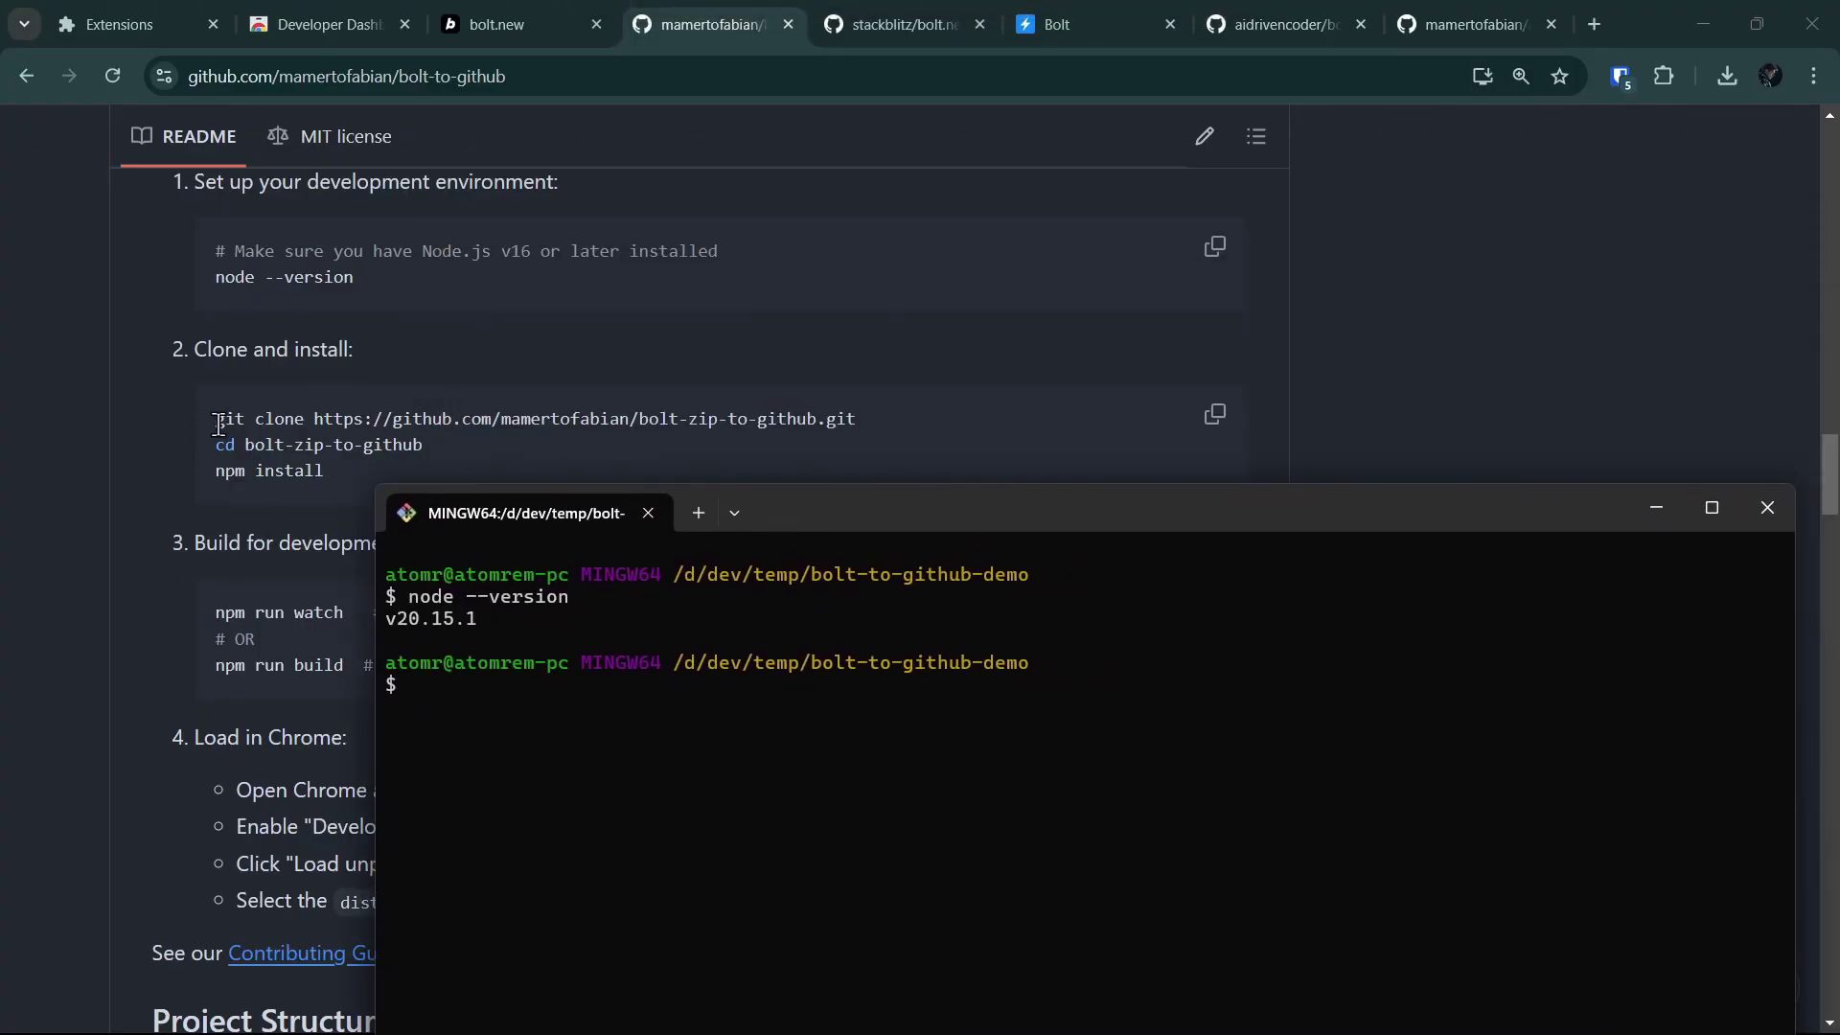
drag(216, 418, 877, 418)
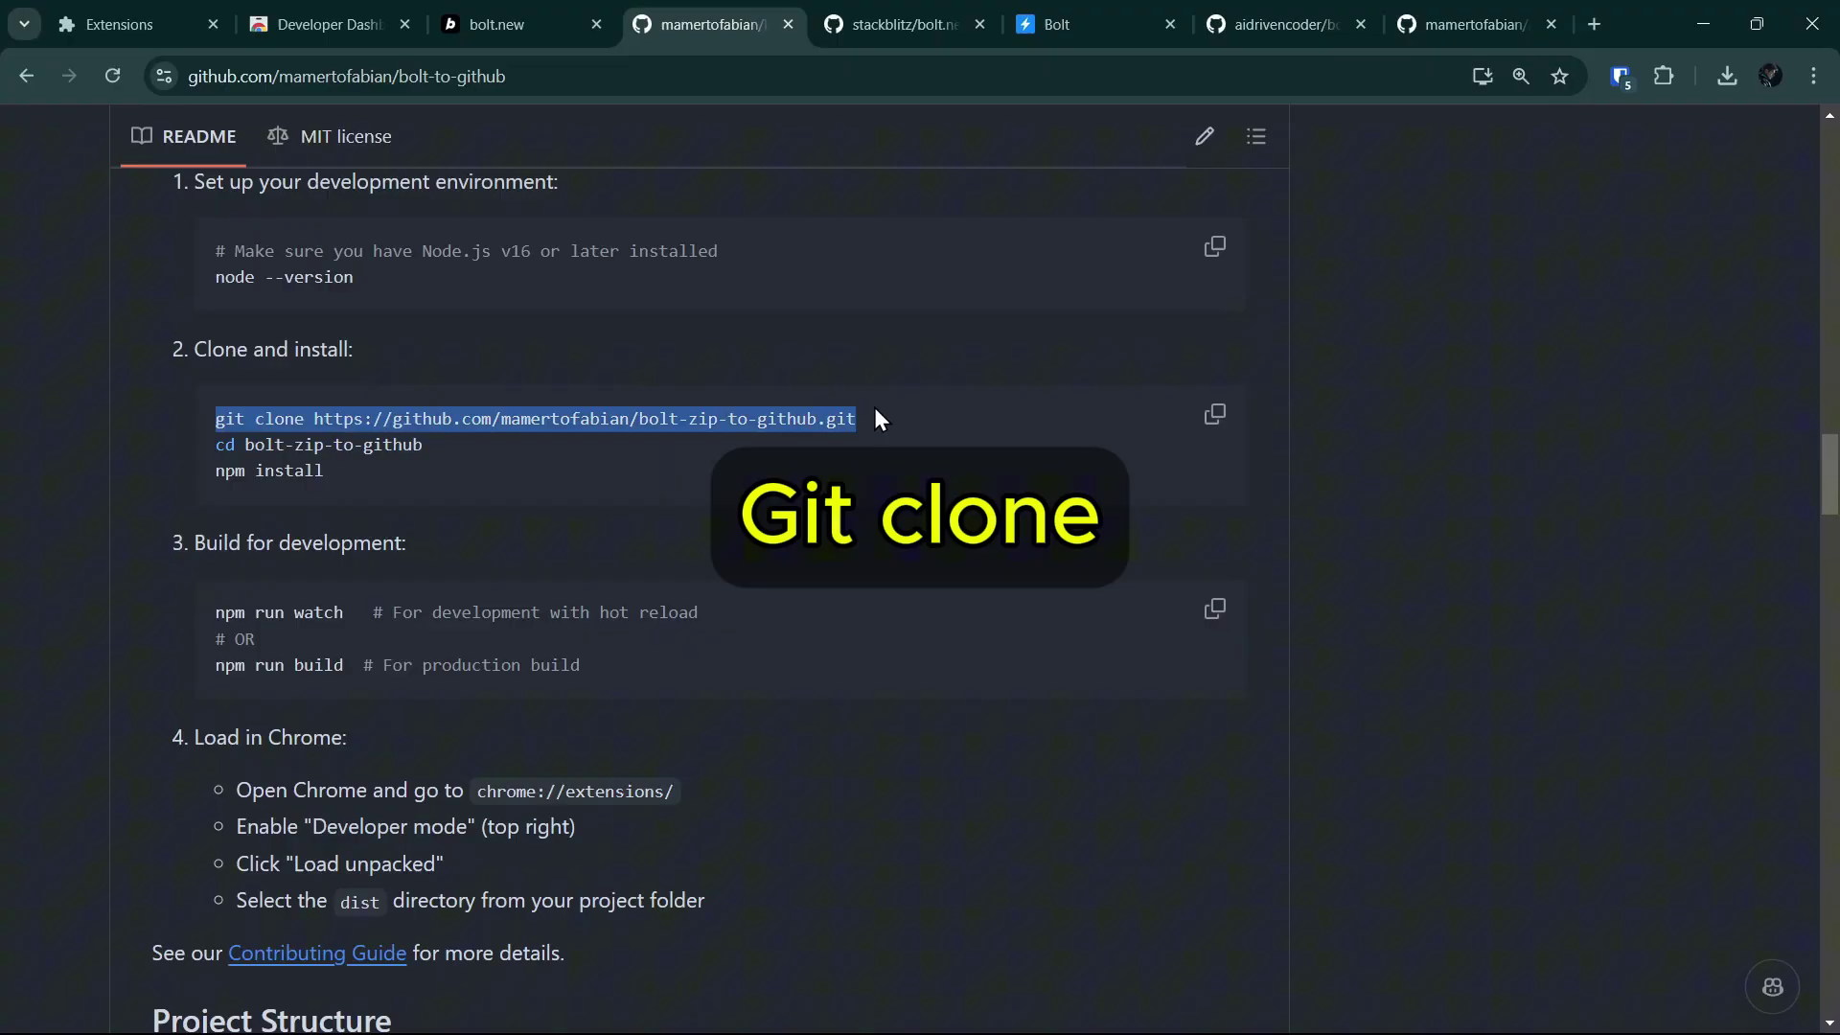
key(ctrl+c)
key(alt+Tab)
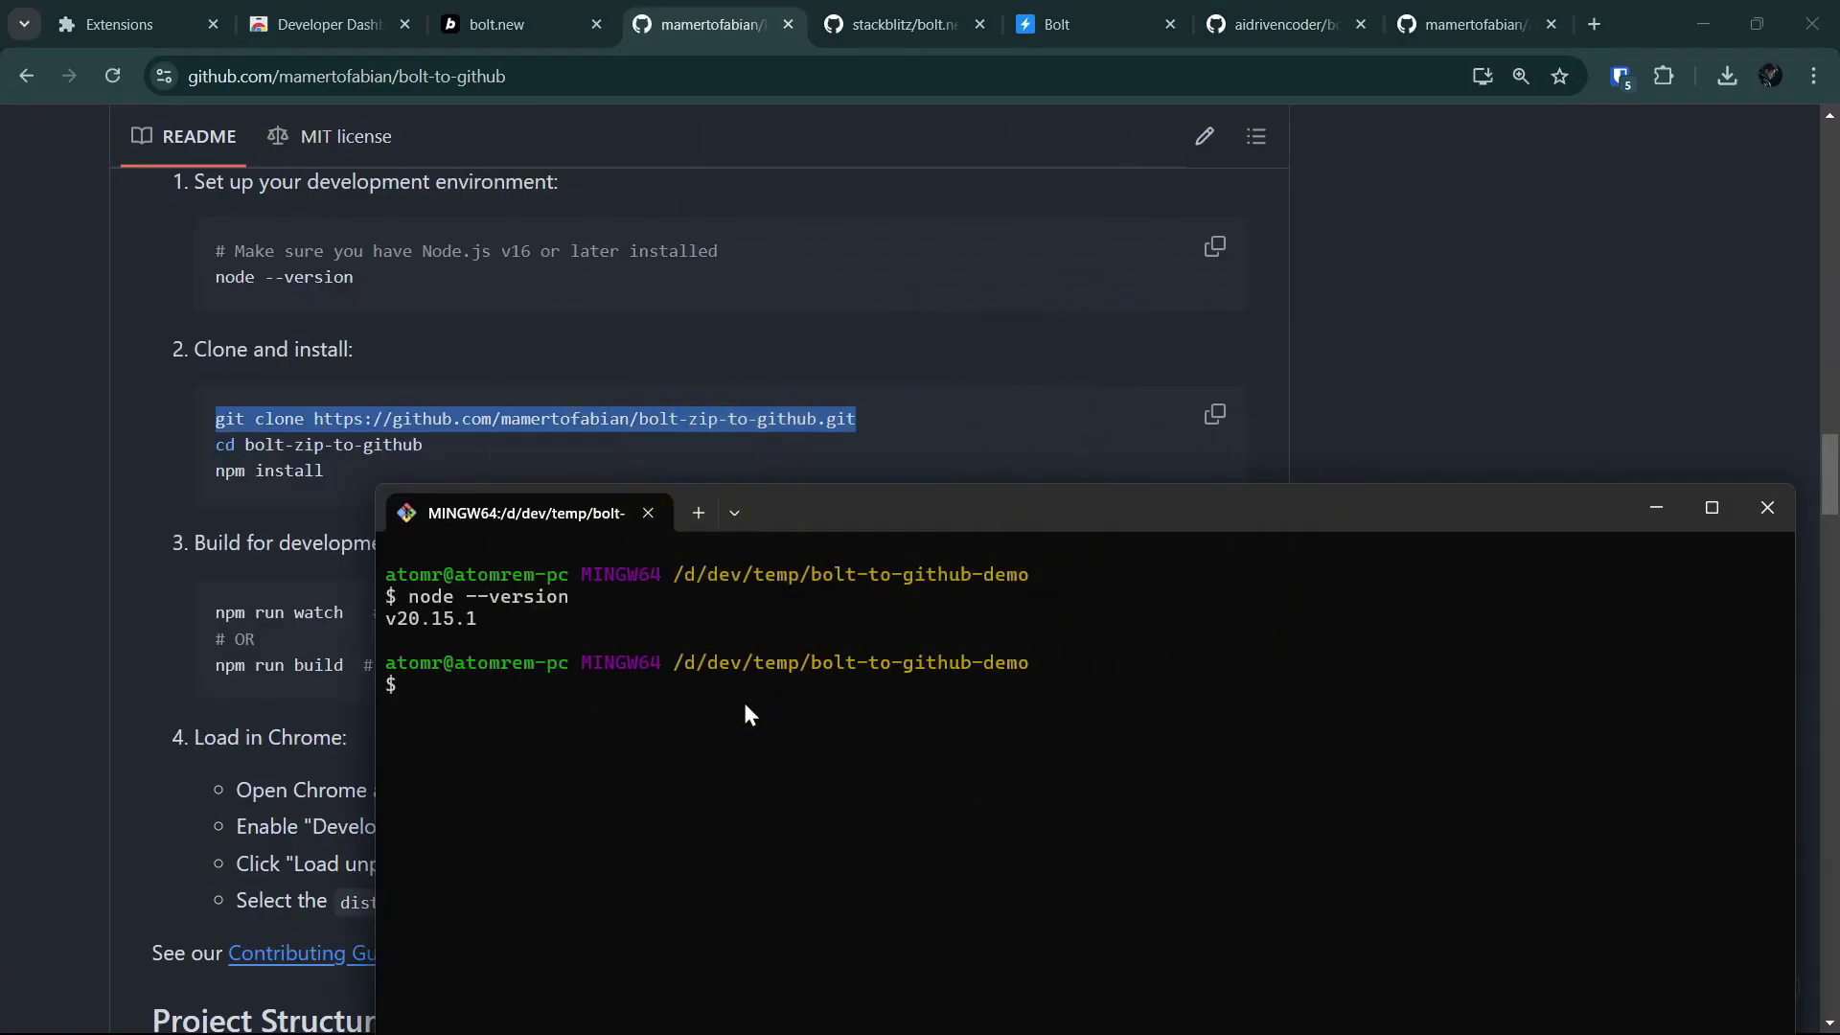
key(shift+Insert)
key(Return)
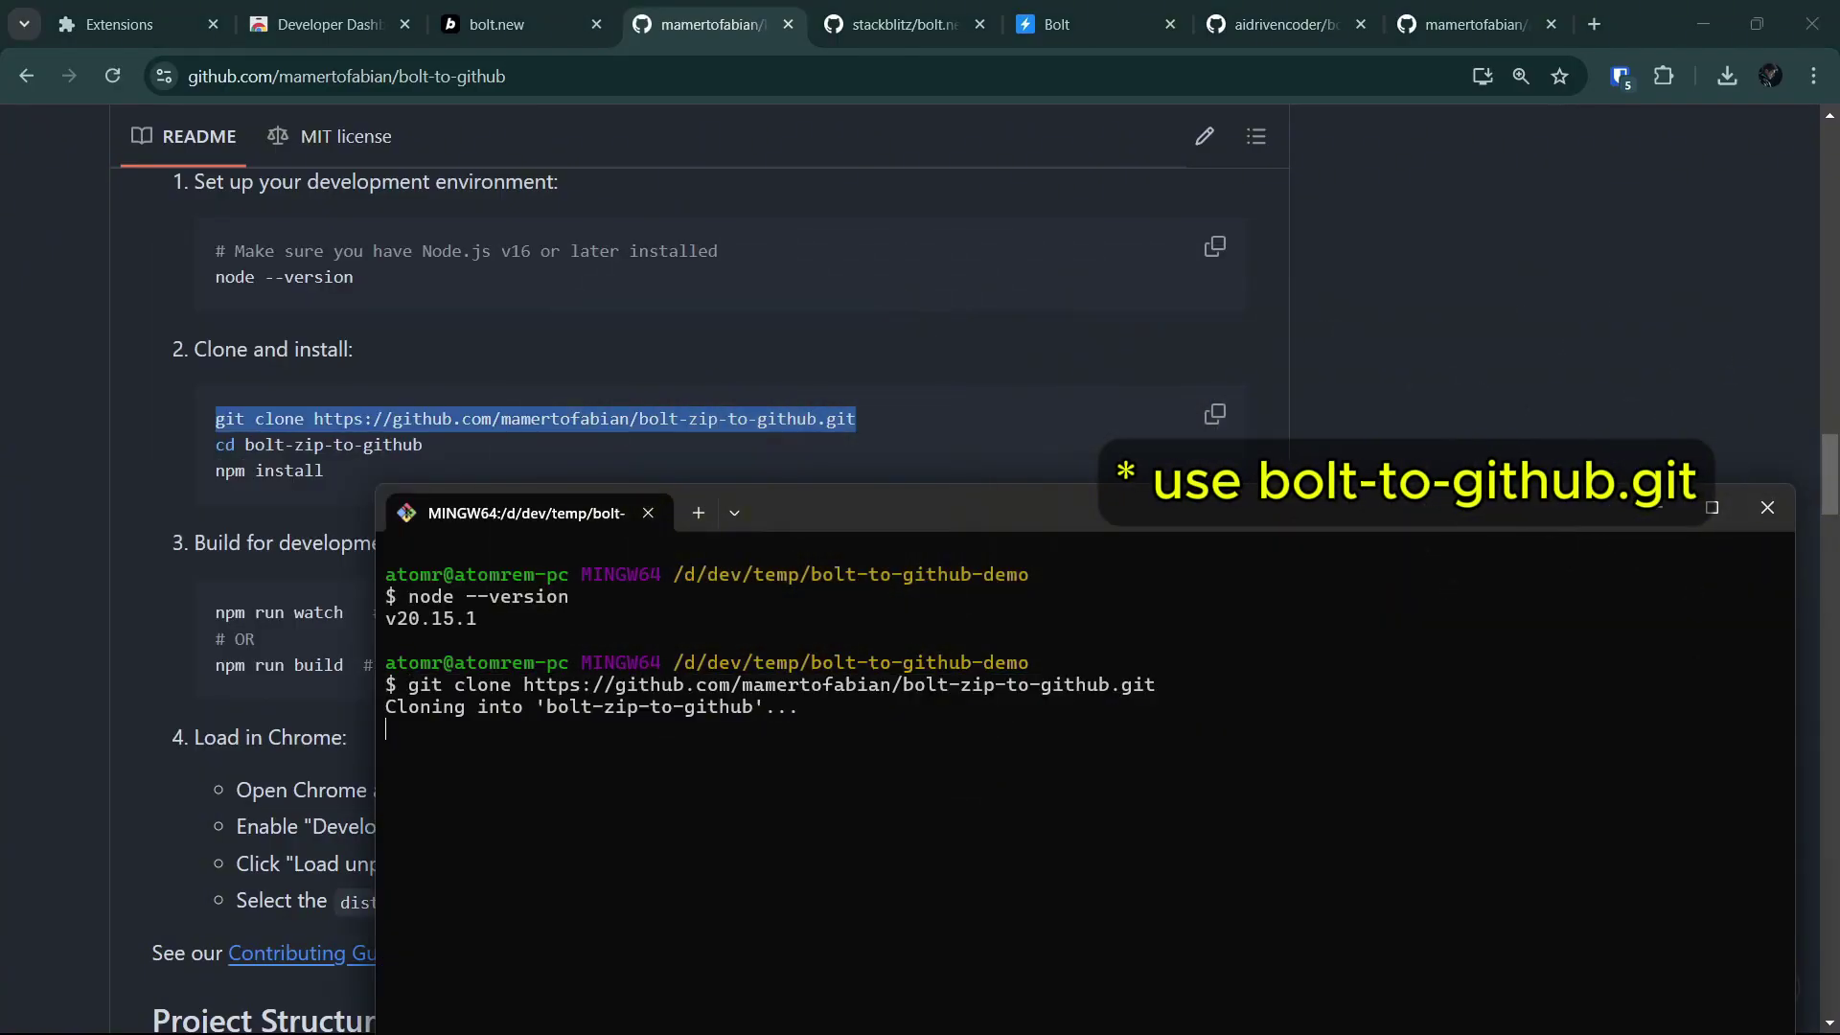
Rearrange the terminal and select the README's cd command
mouse_move(926, 518)
mouse_down()
mouse_move(904, 268)
mouse_move(932, 277)
mouse_up()
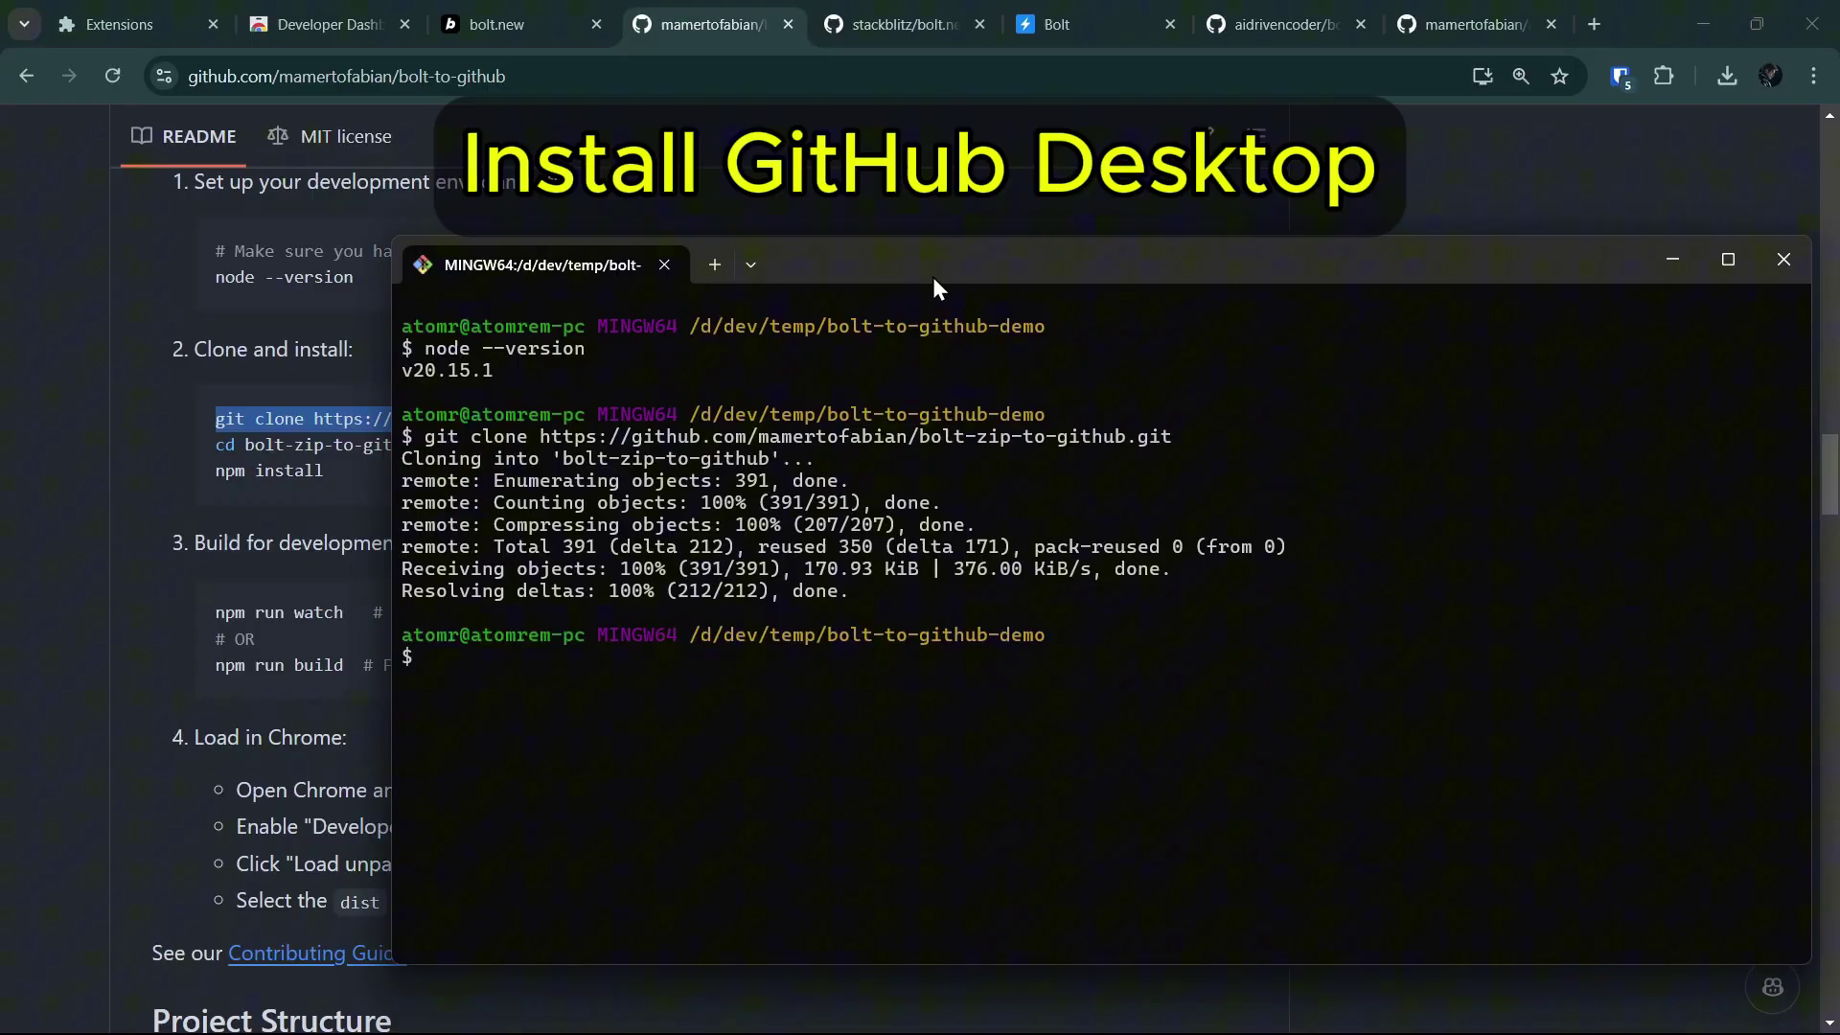
click(750, 268)
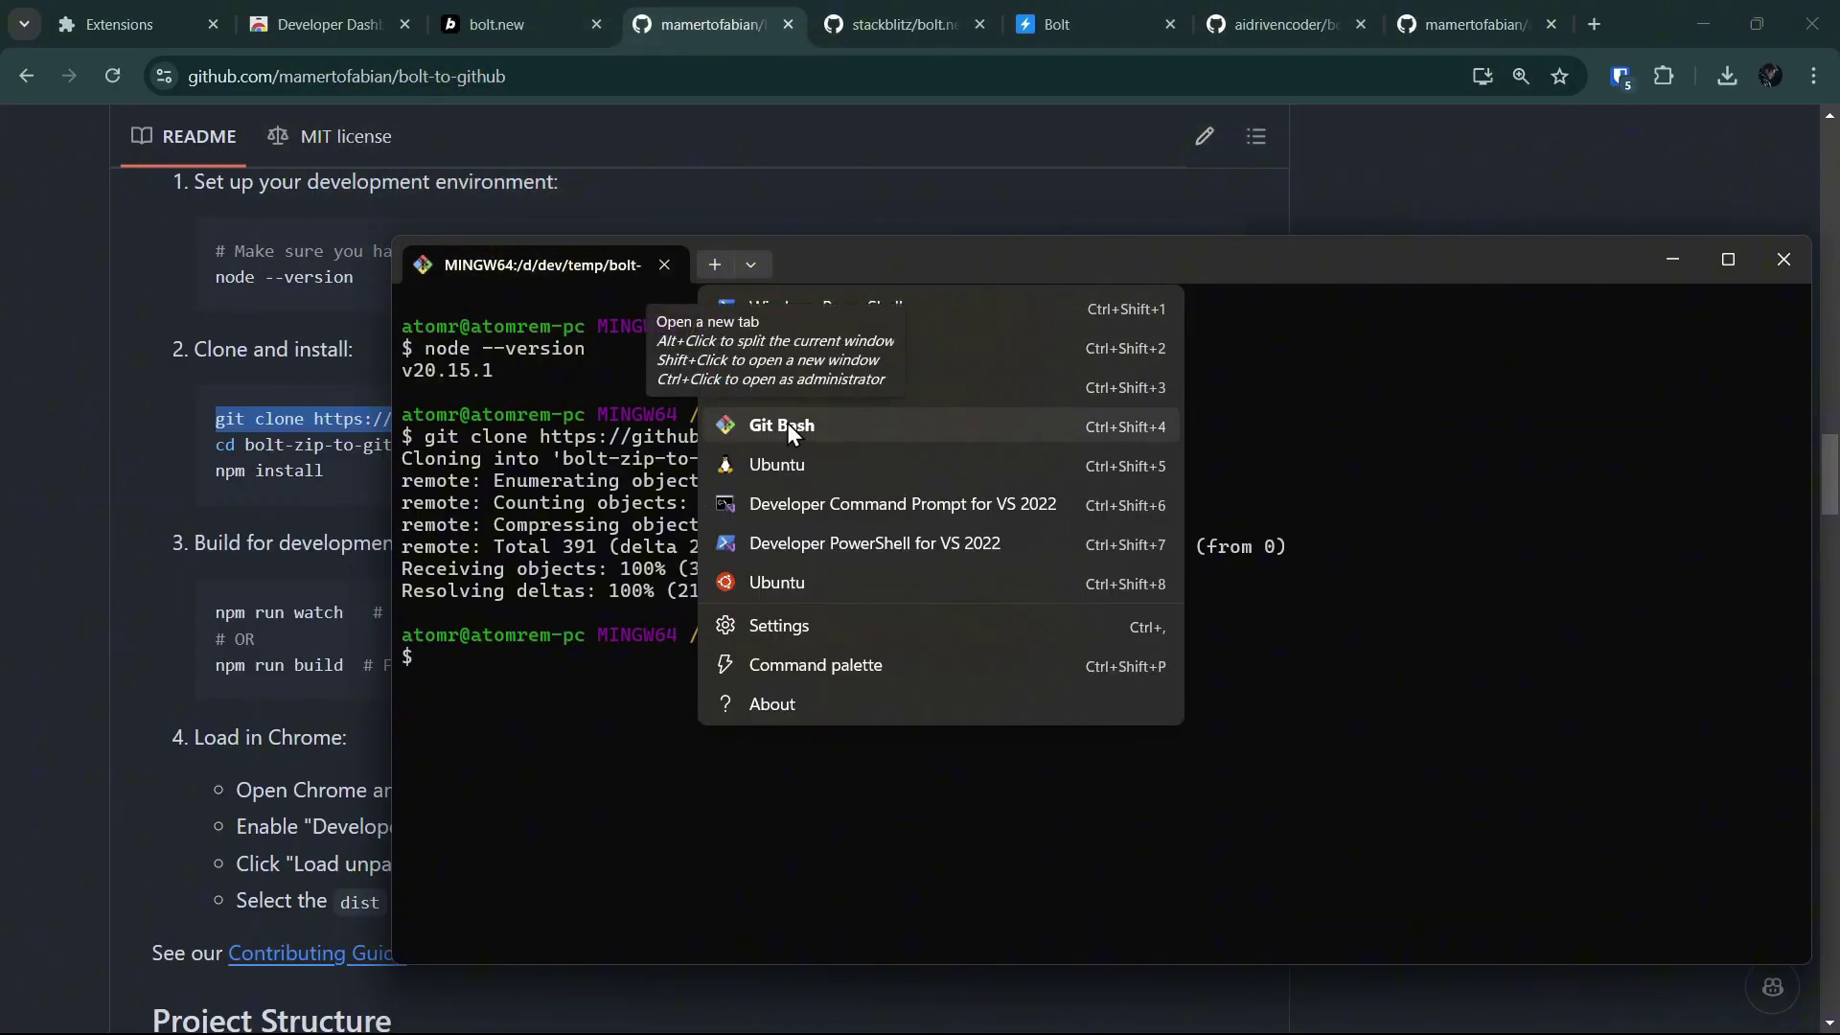
click(575, 690)
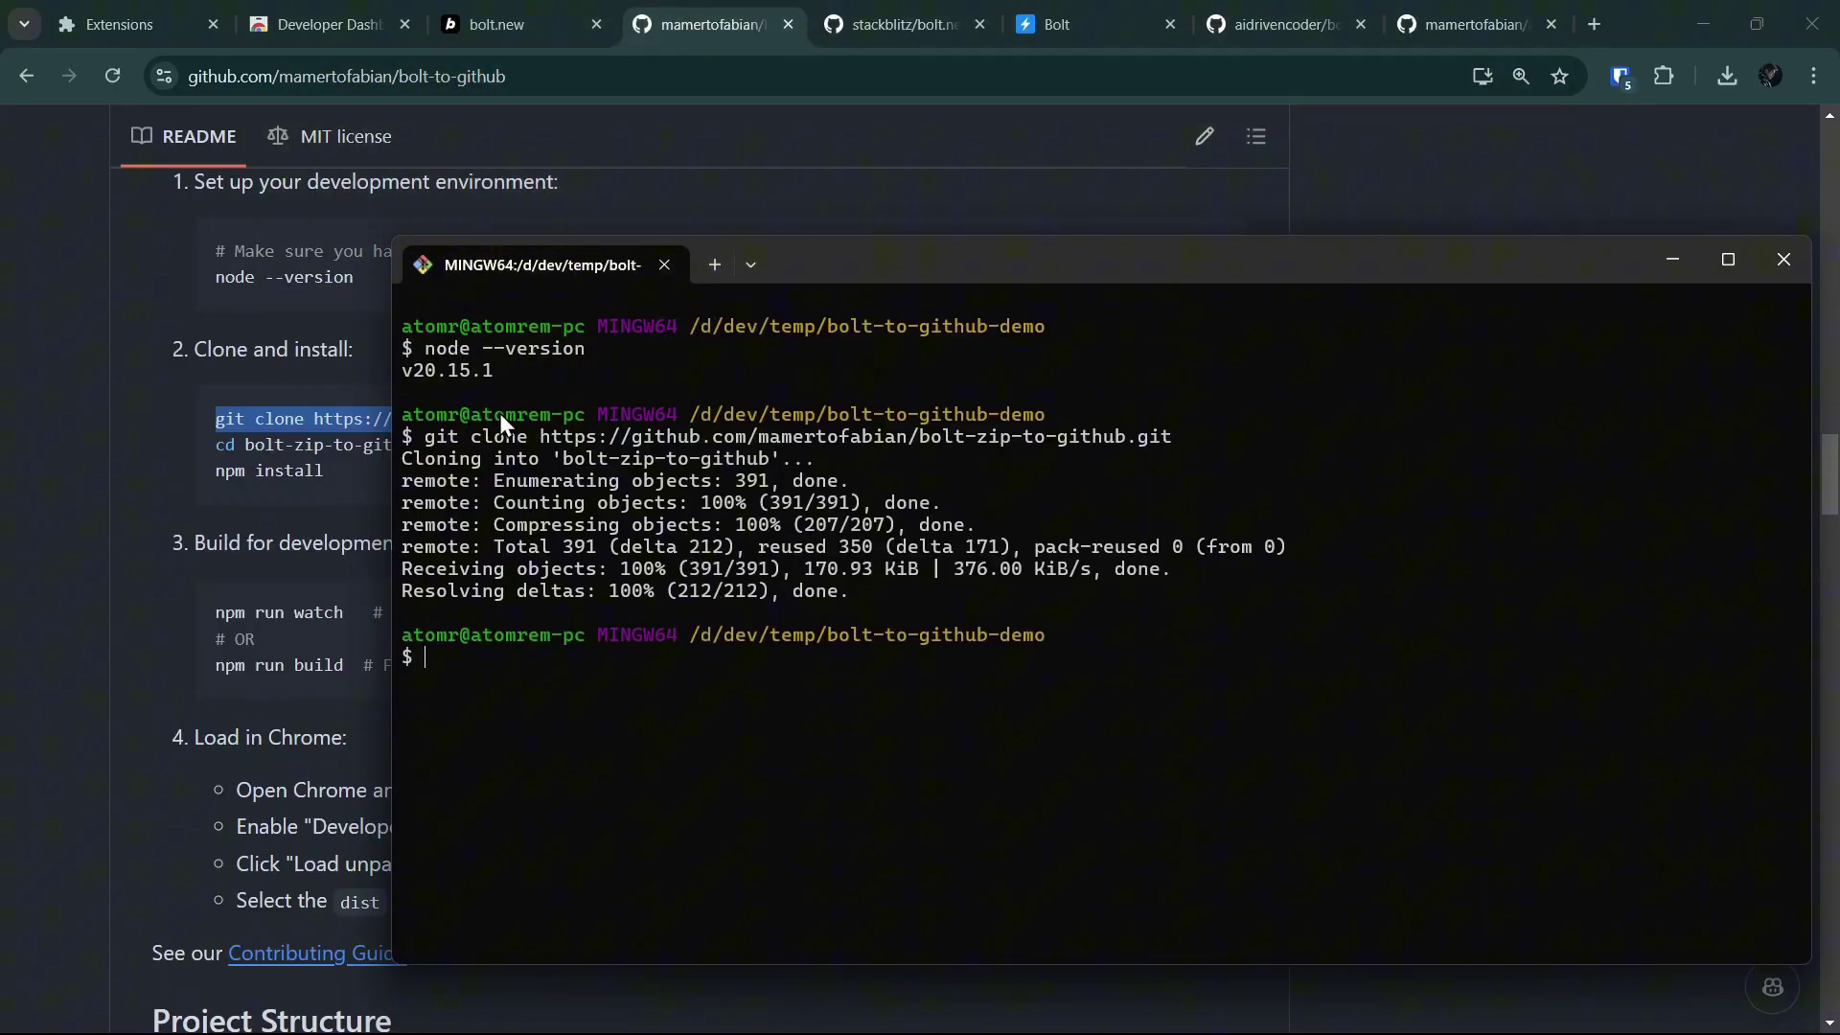
click(305, 460)
mouse_move(216, 444)
mouse_down()
mouse_move(423, 445)
mouse_move(193, 457)
mouse_up()
Move into the cloned bolt-zip-to-github folder with the copied cd command
click(417, 470)
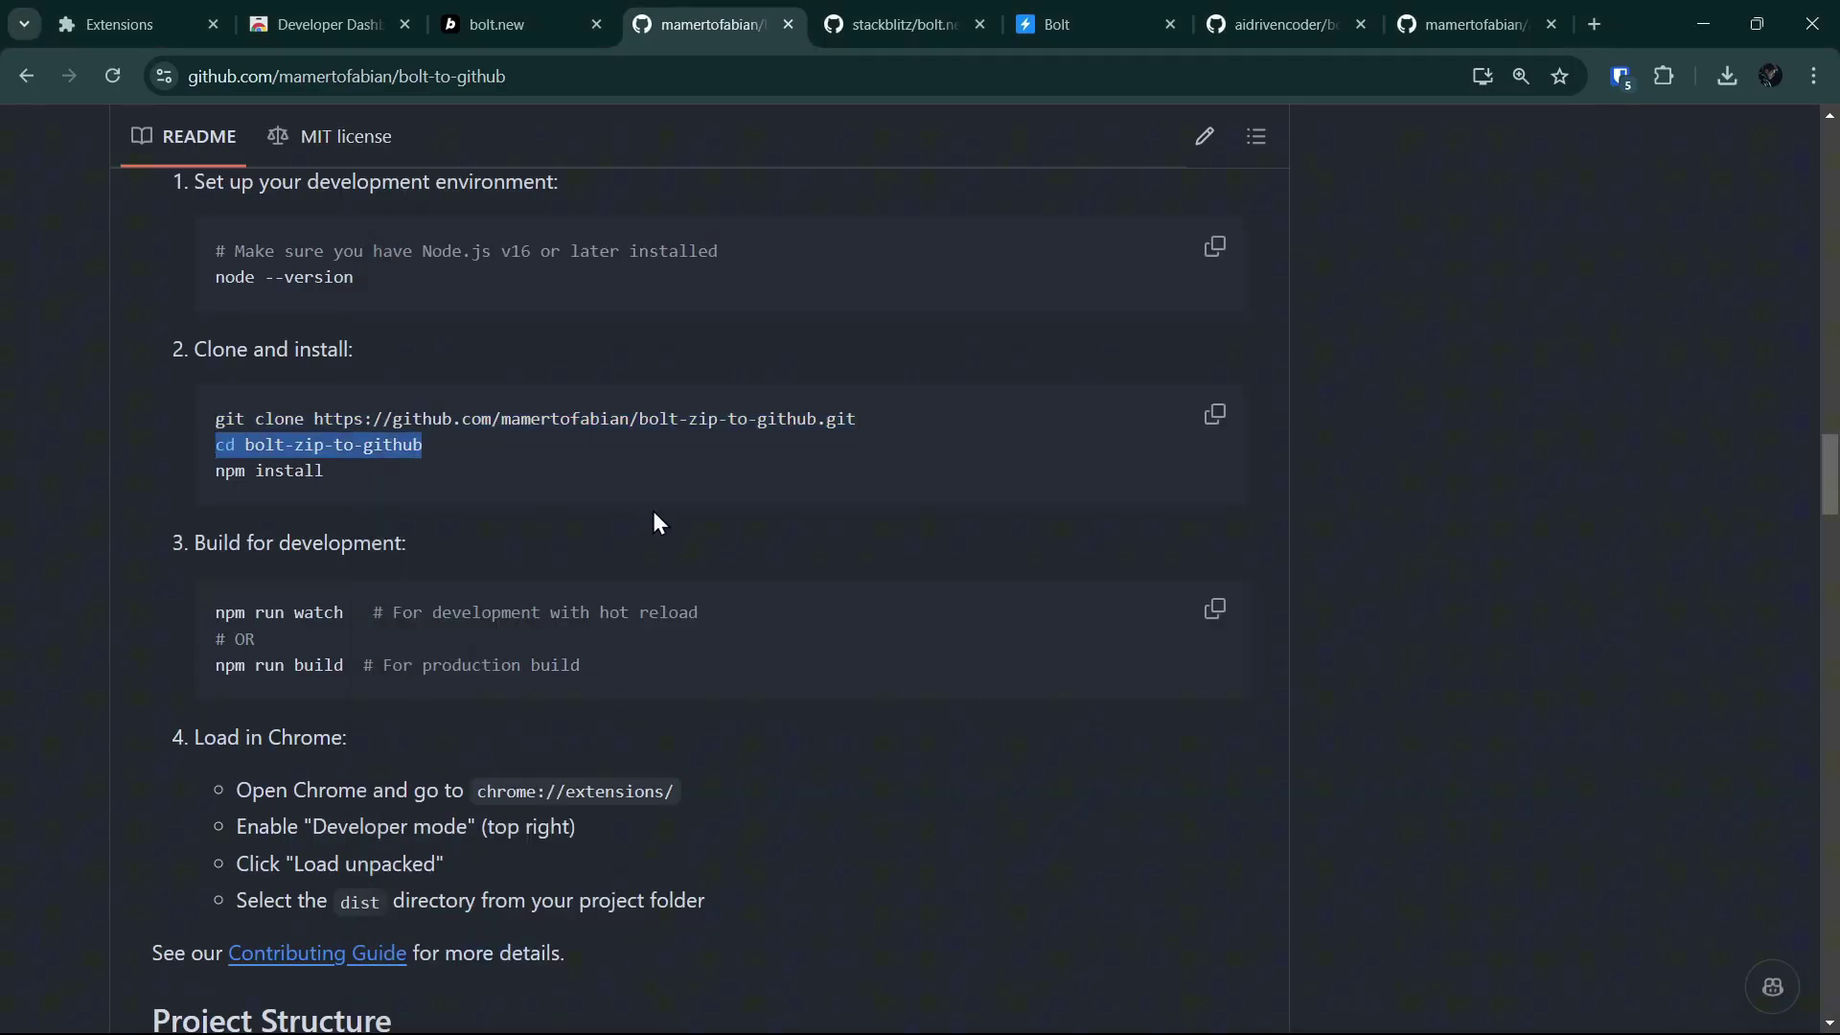
key(ctrl+c)
key(alt+Tab)
key(shift+Insert)
key(Return)
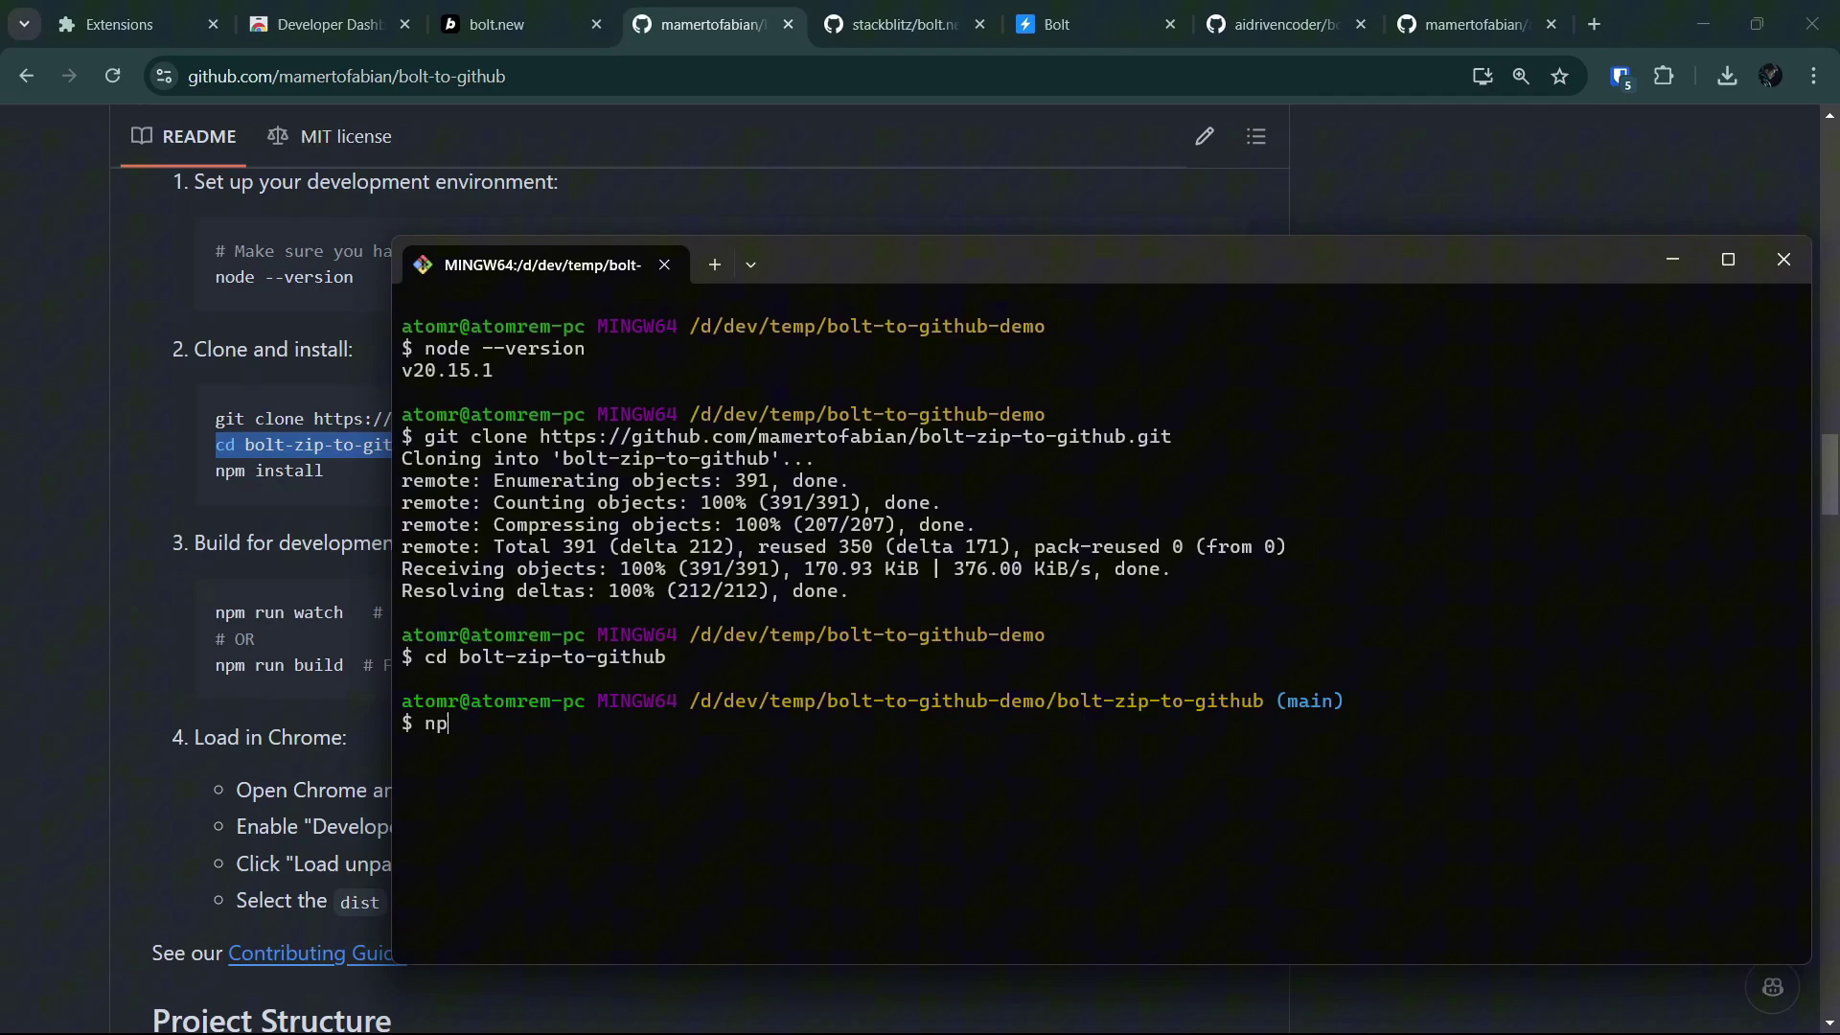
text(m install)
Run npm install and npm run build, arranging the terminal beside the README
key(Return)
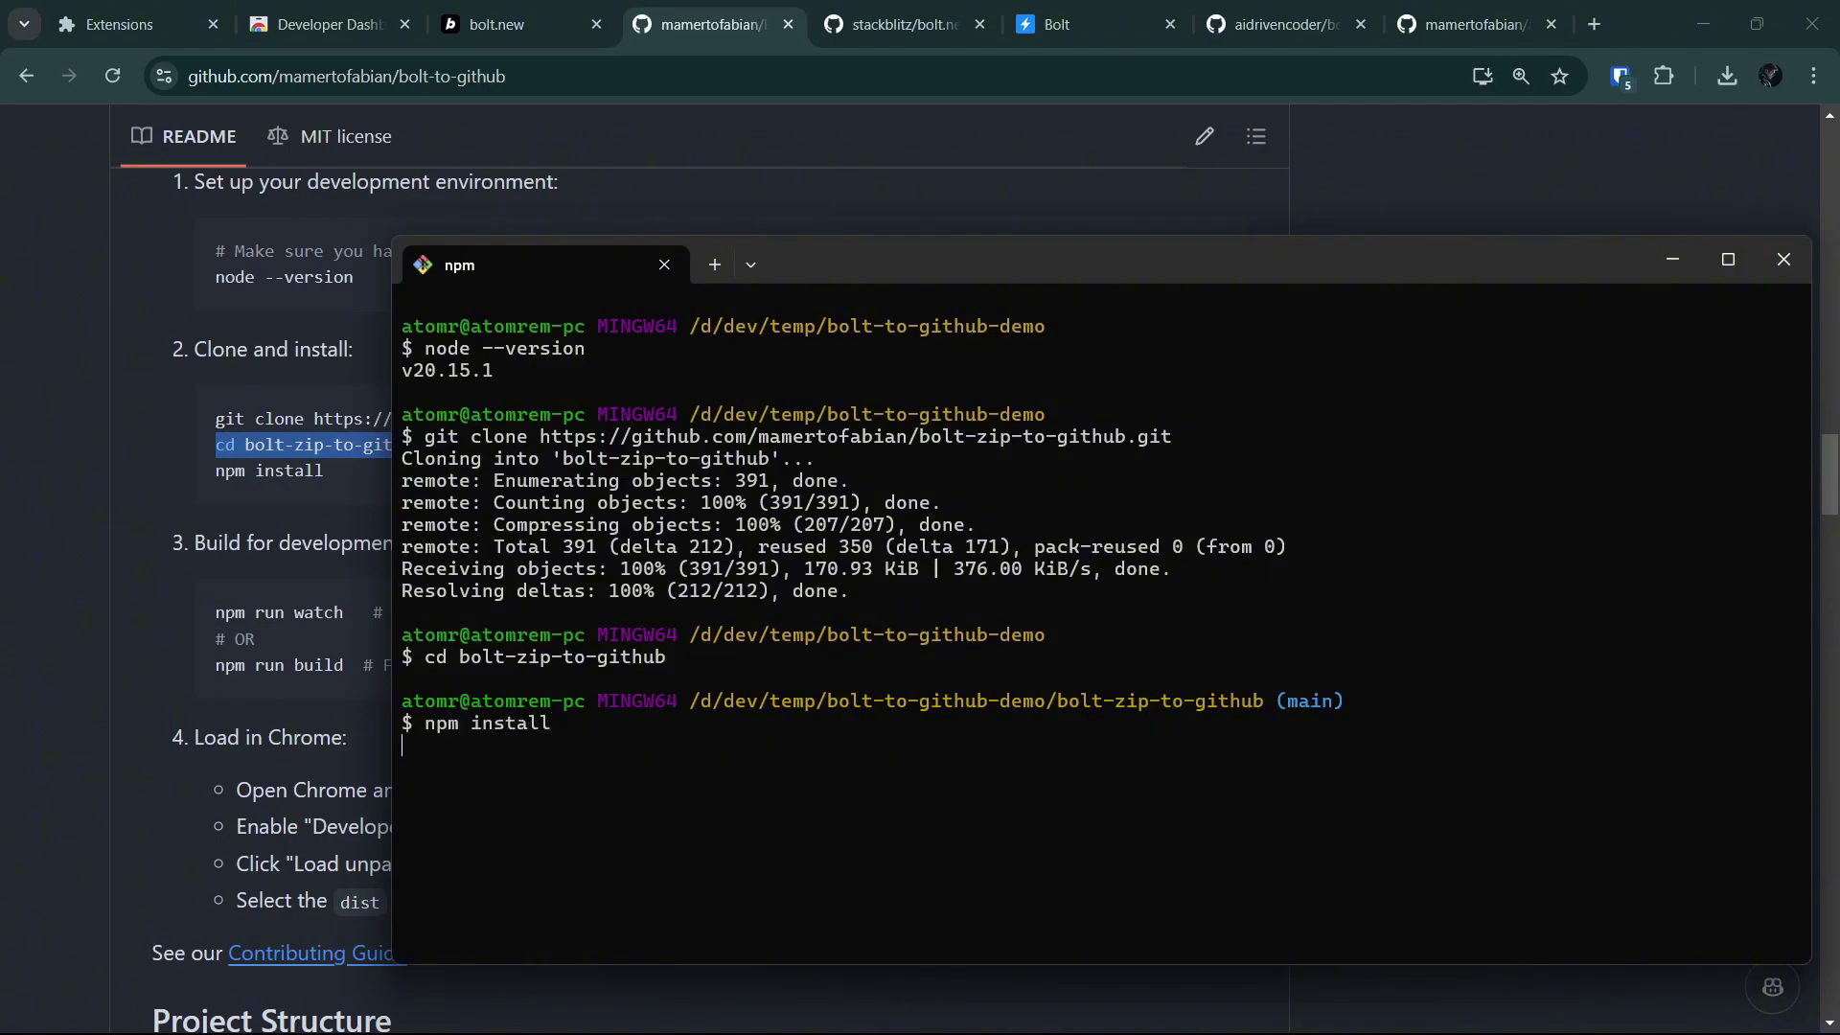
drag(818, 289, 782, 186)
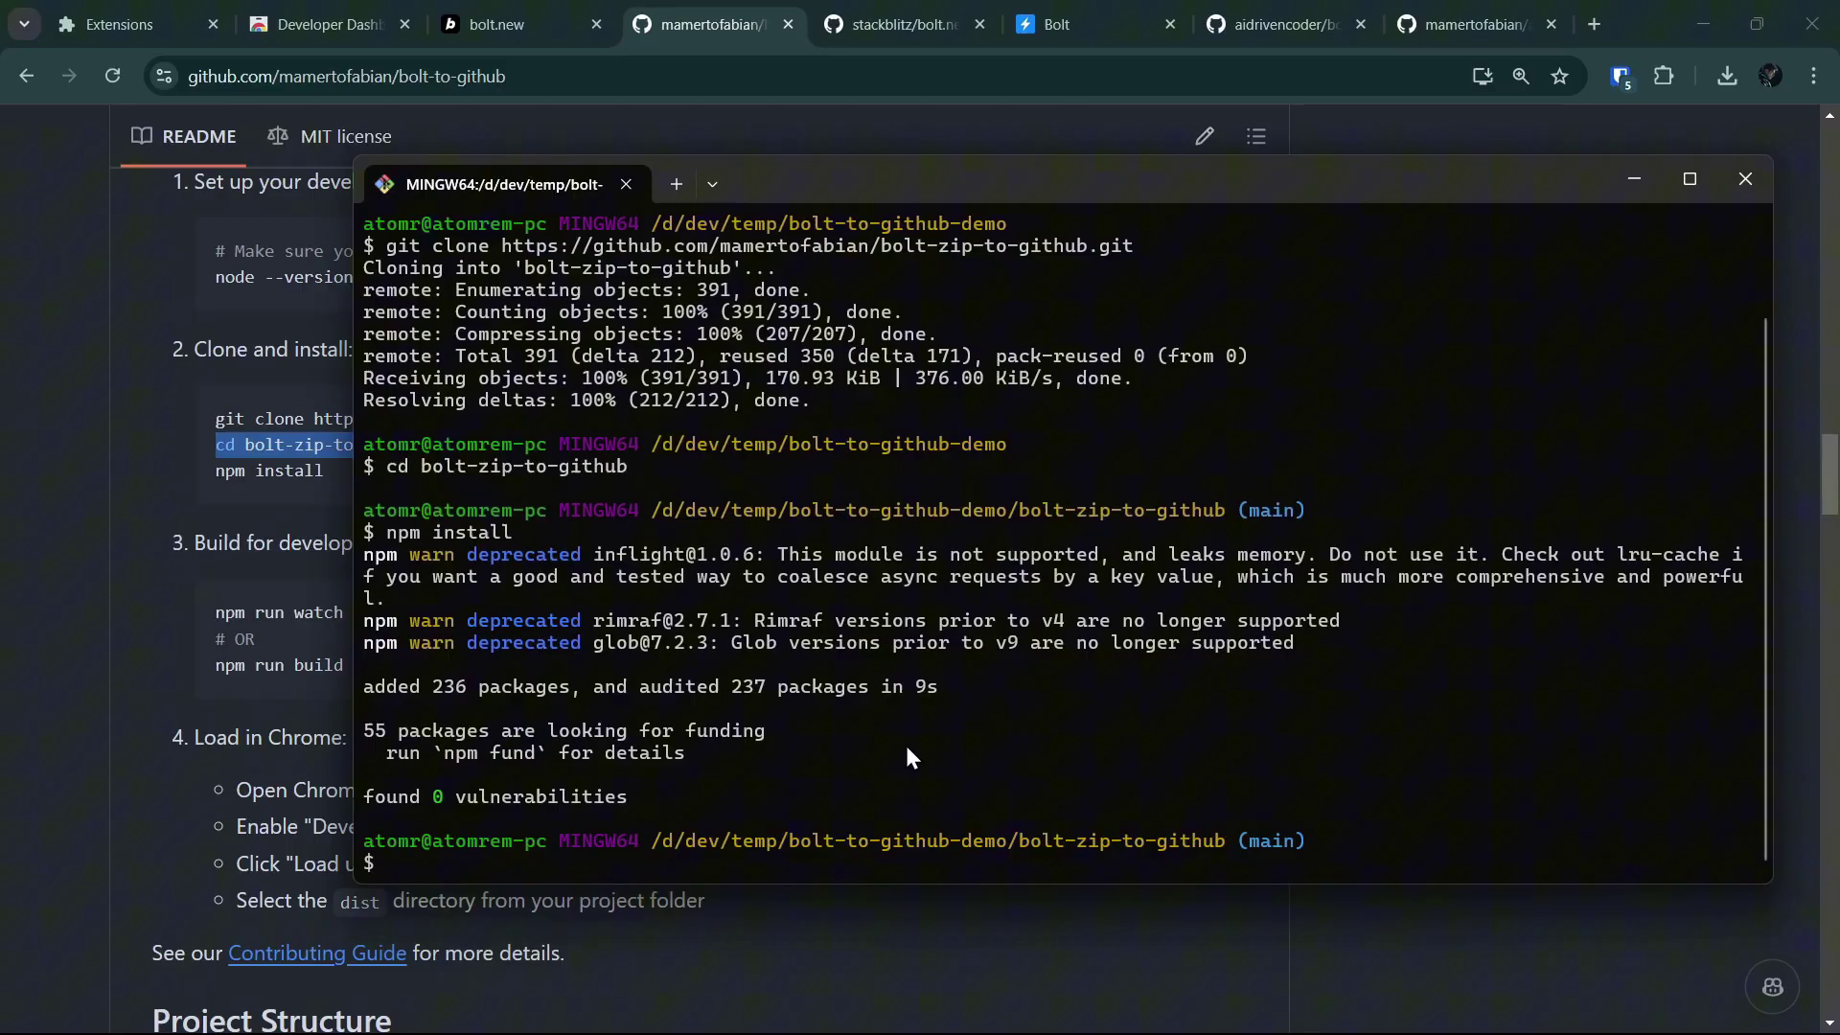
drag(790, 184, 988, 185)
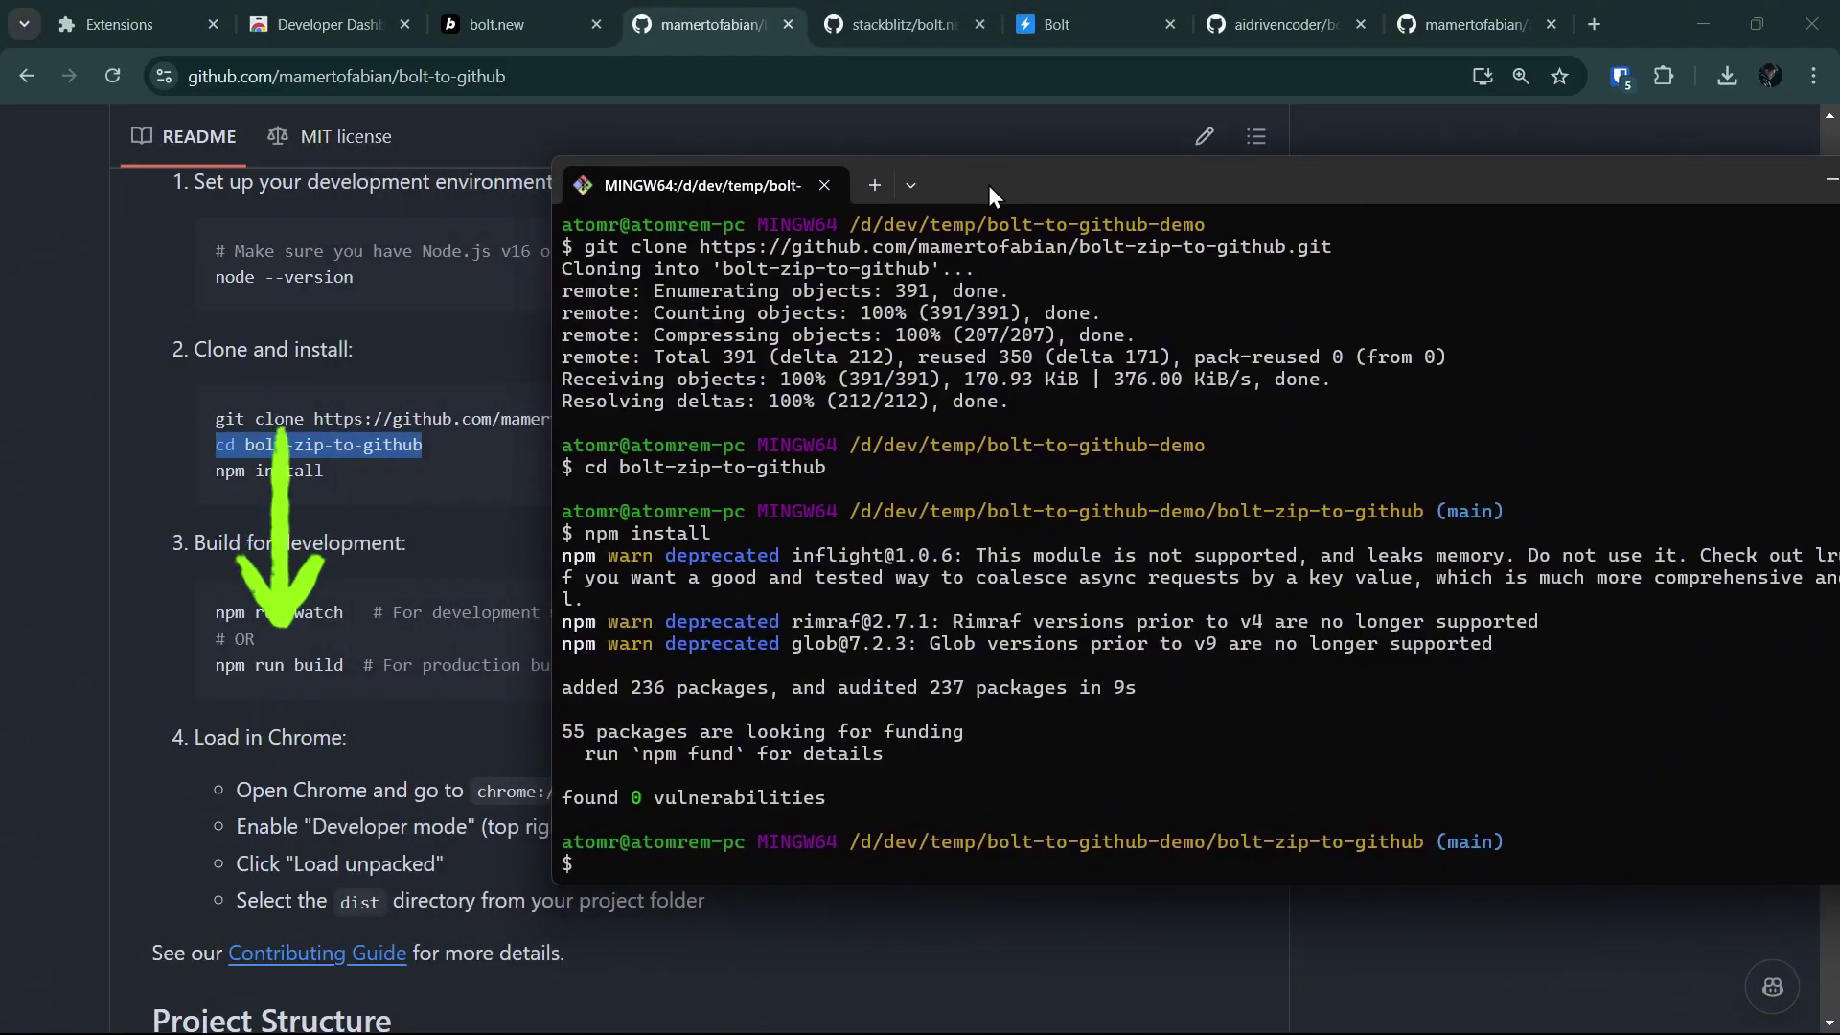
text(npm run buil)
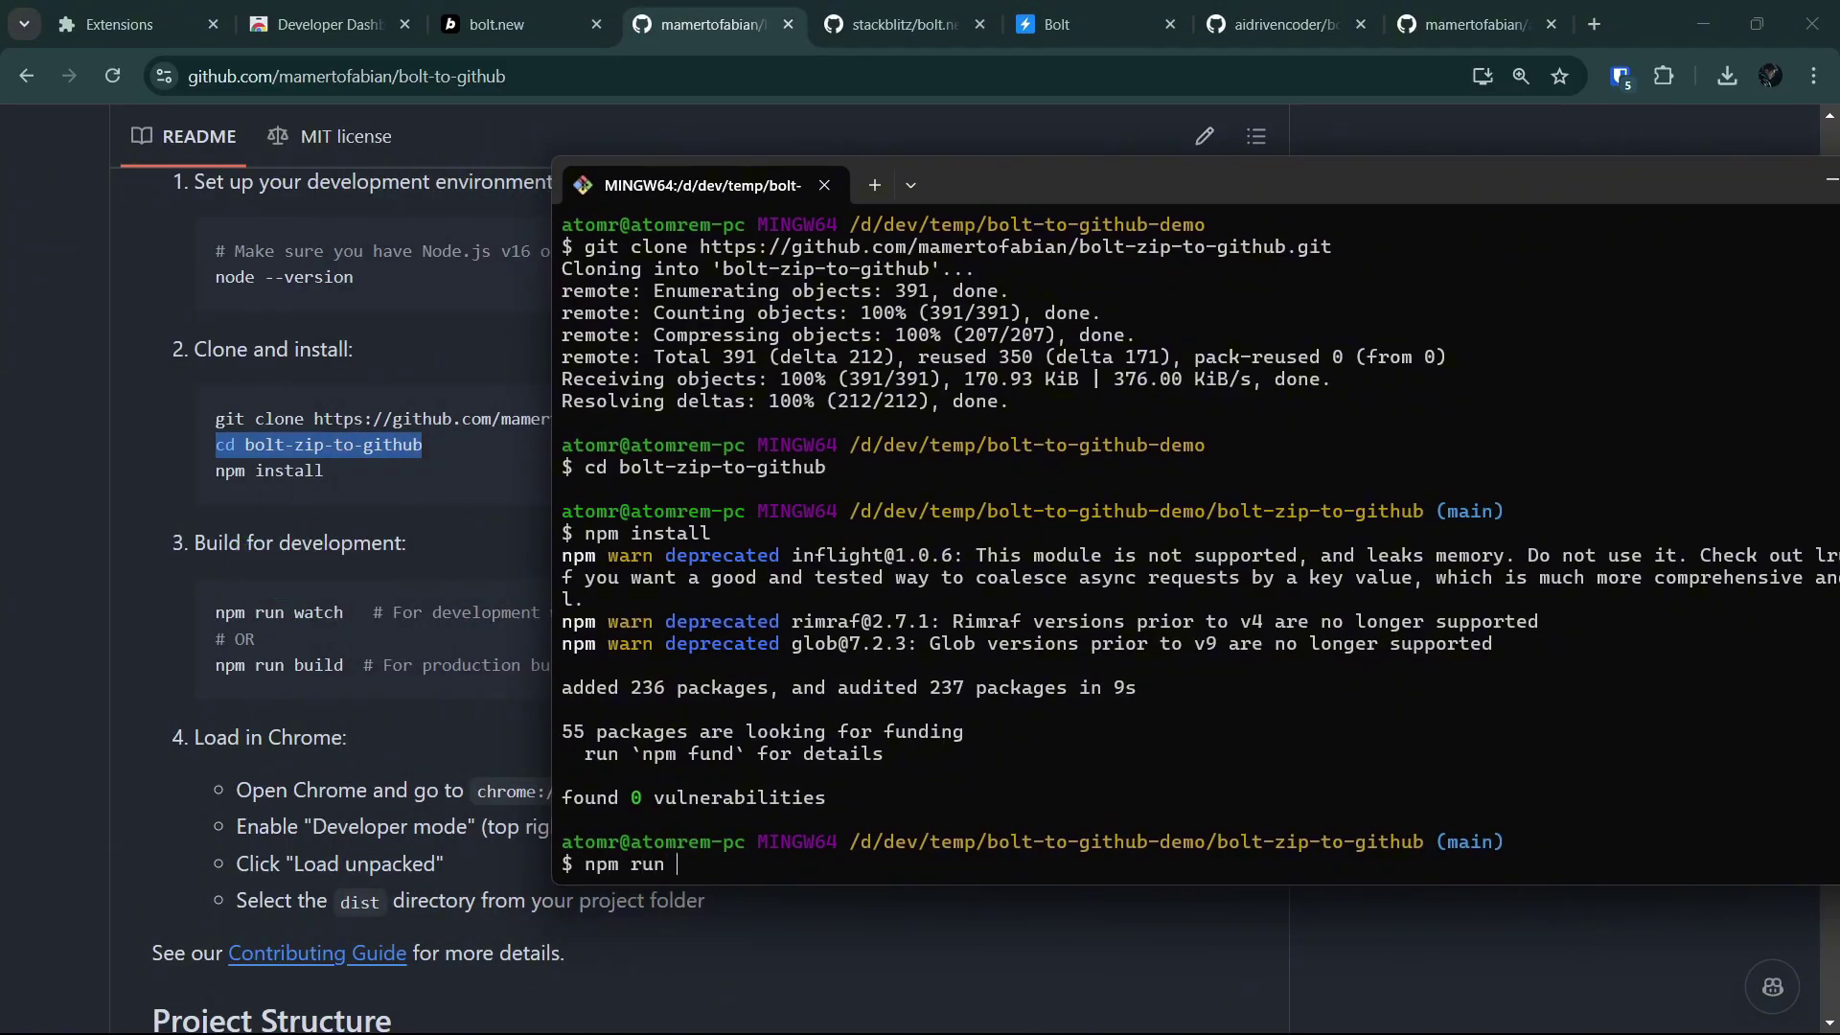
text(d)
mouse_move(962, 189)
mouse_down()
mouse_move(1191, 194)
mouse_move(887, 214)
mouse_move(1189, 215)
mouse_move(1083, 198)
mouse_up()
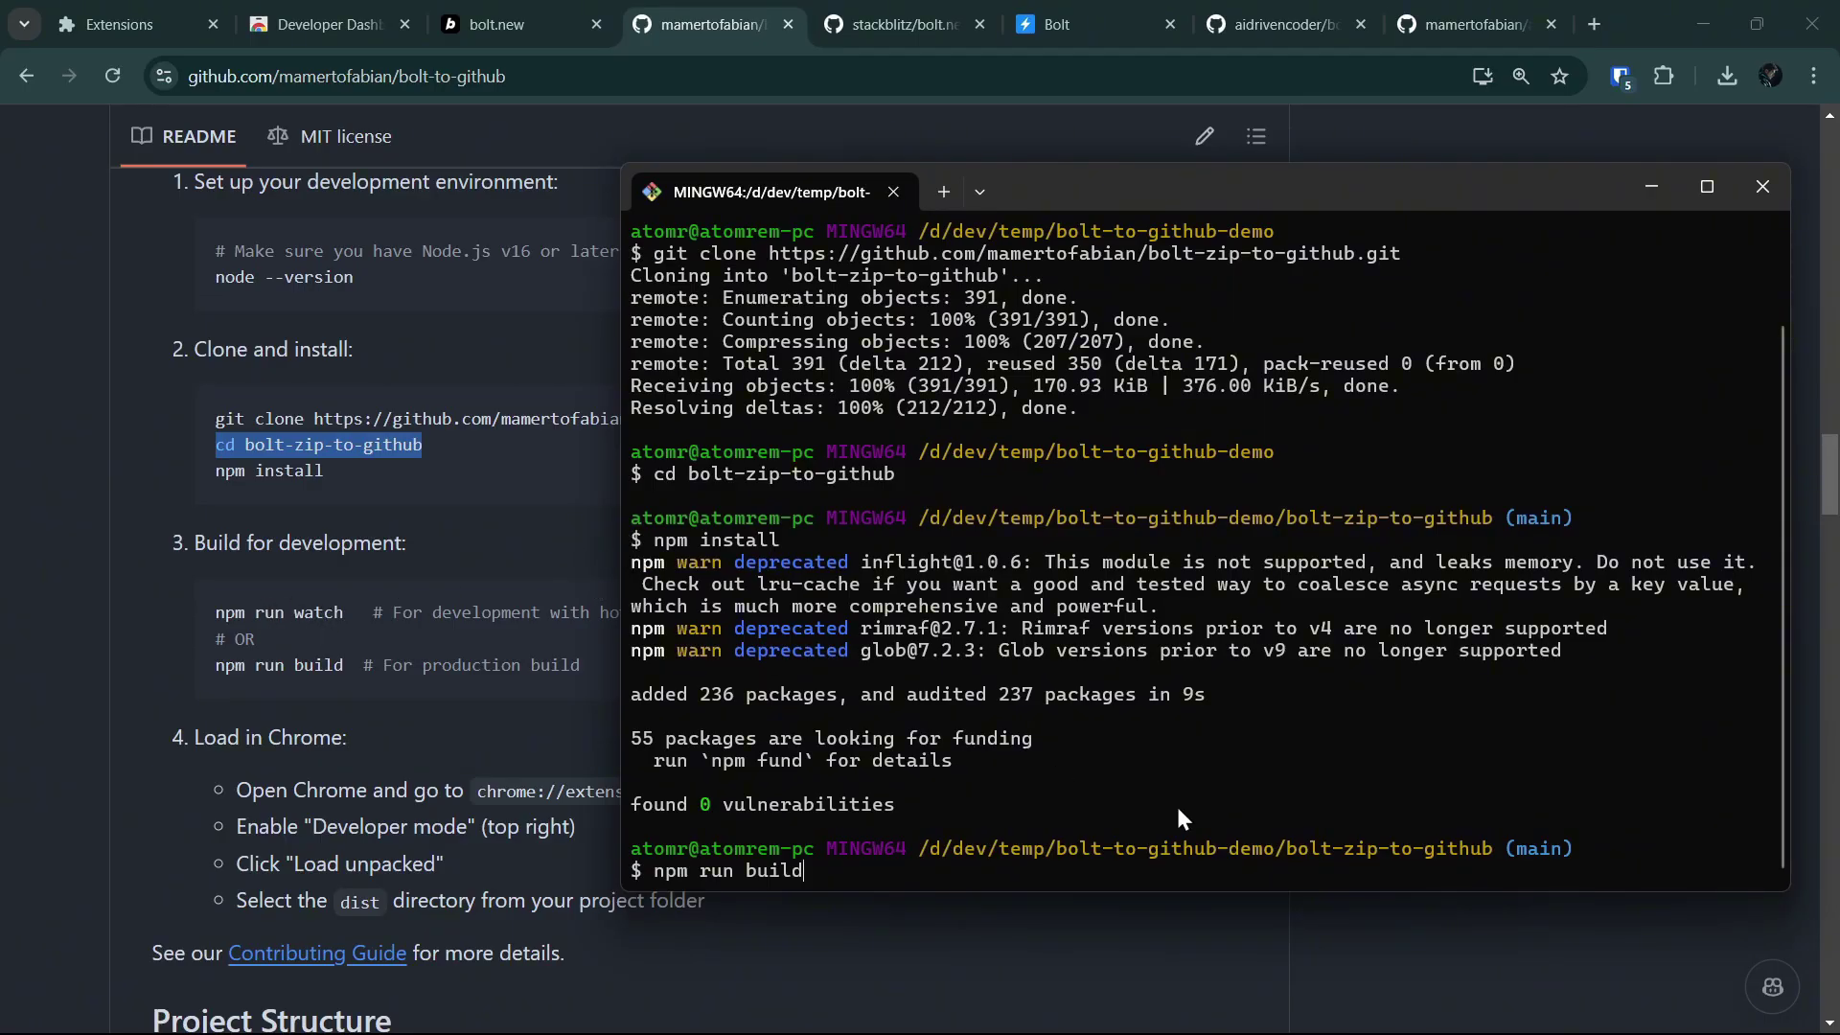
key(Return)
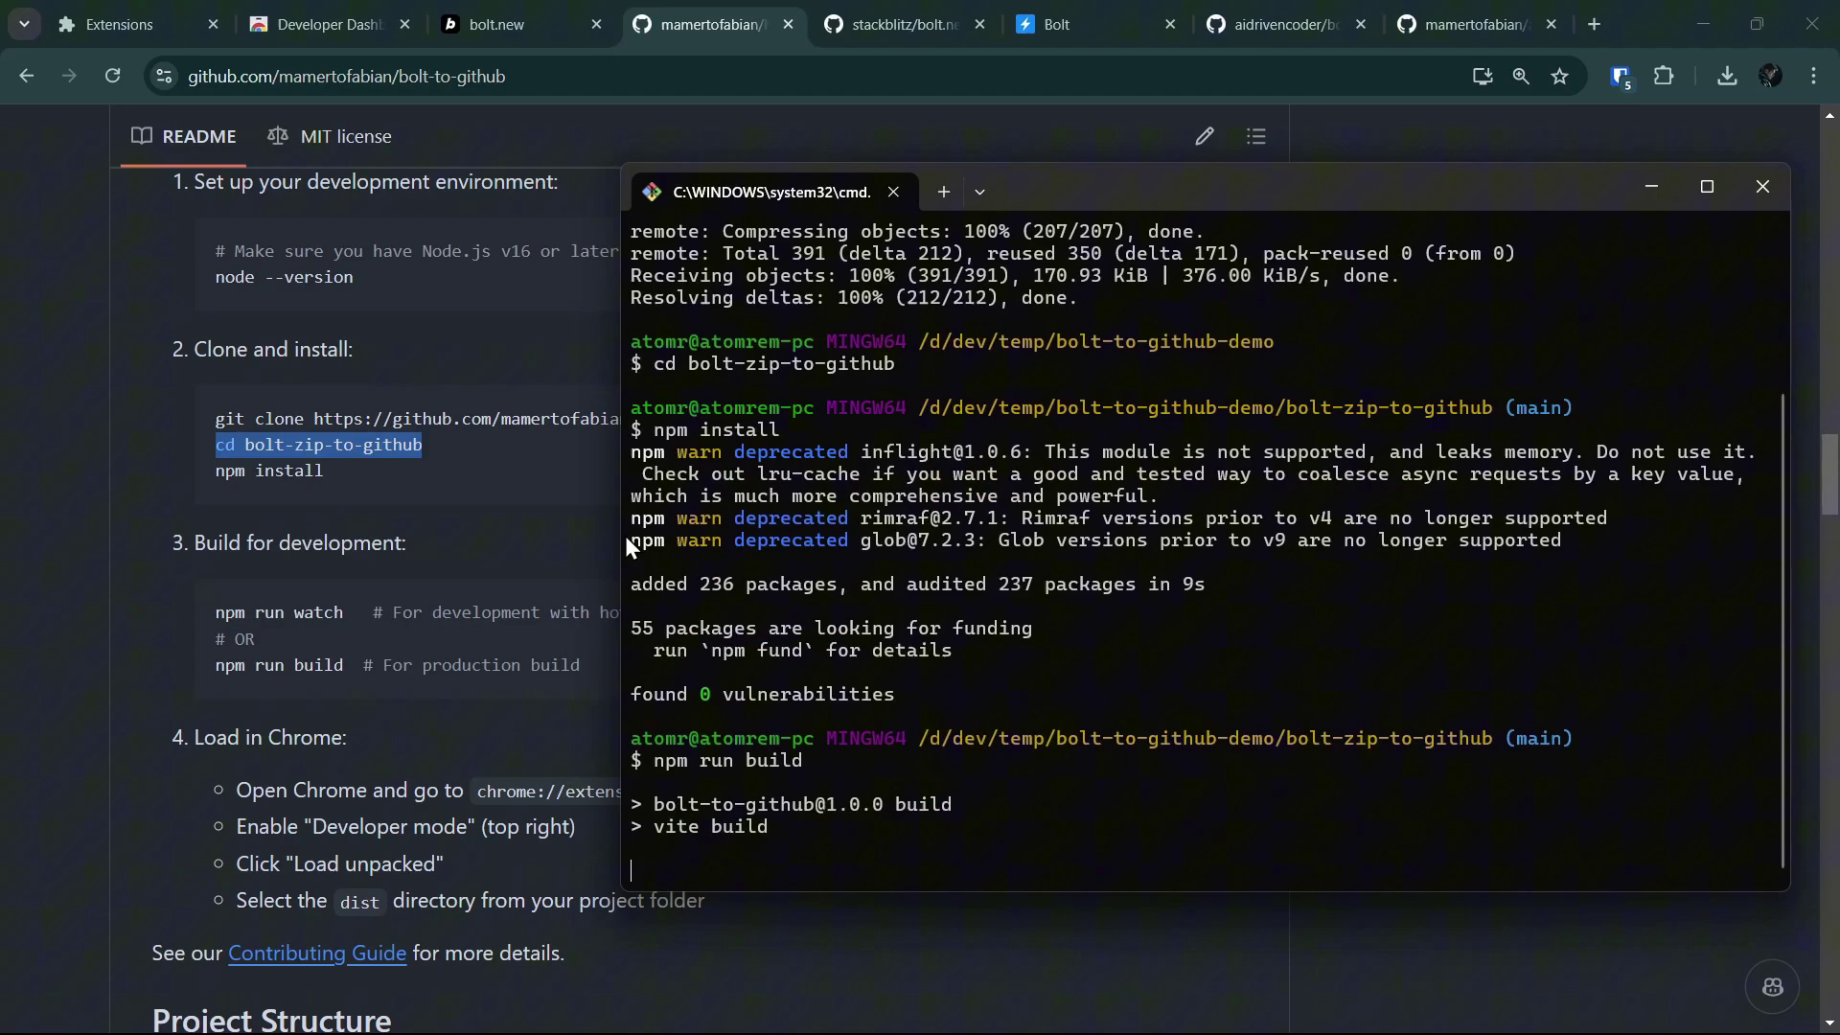
drag(623, 540, 885, 586)
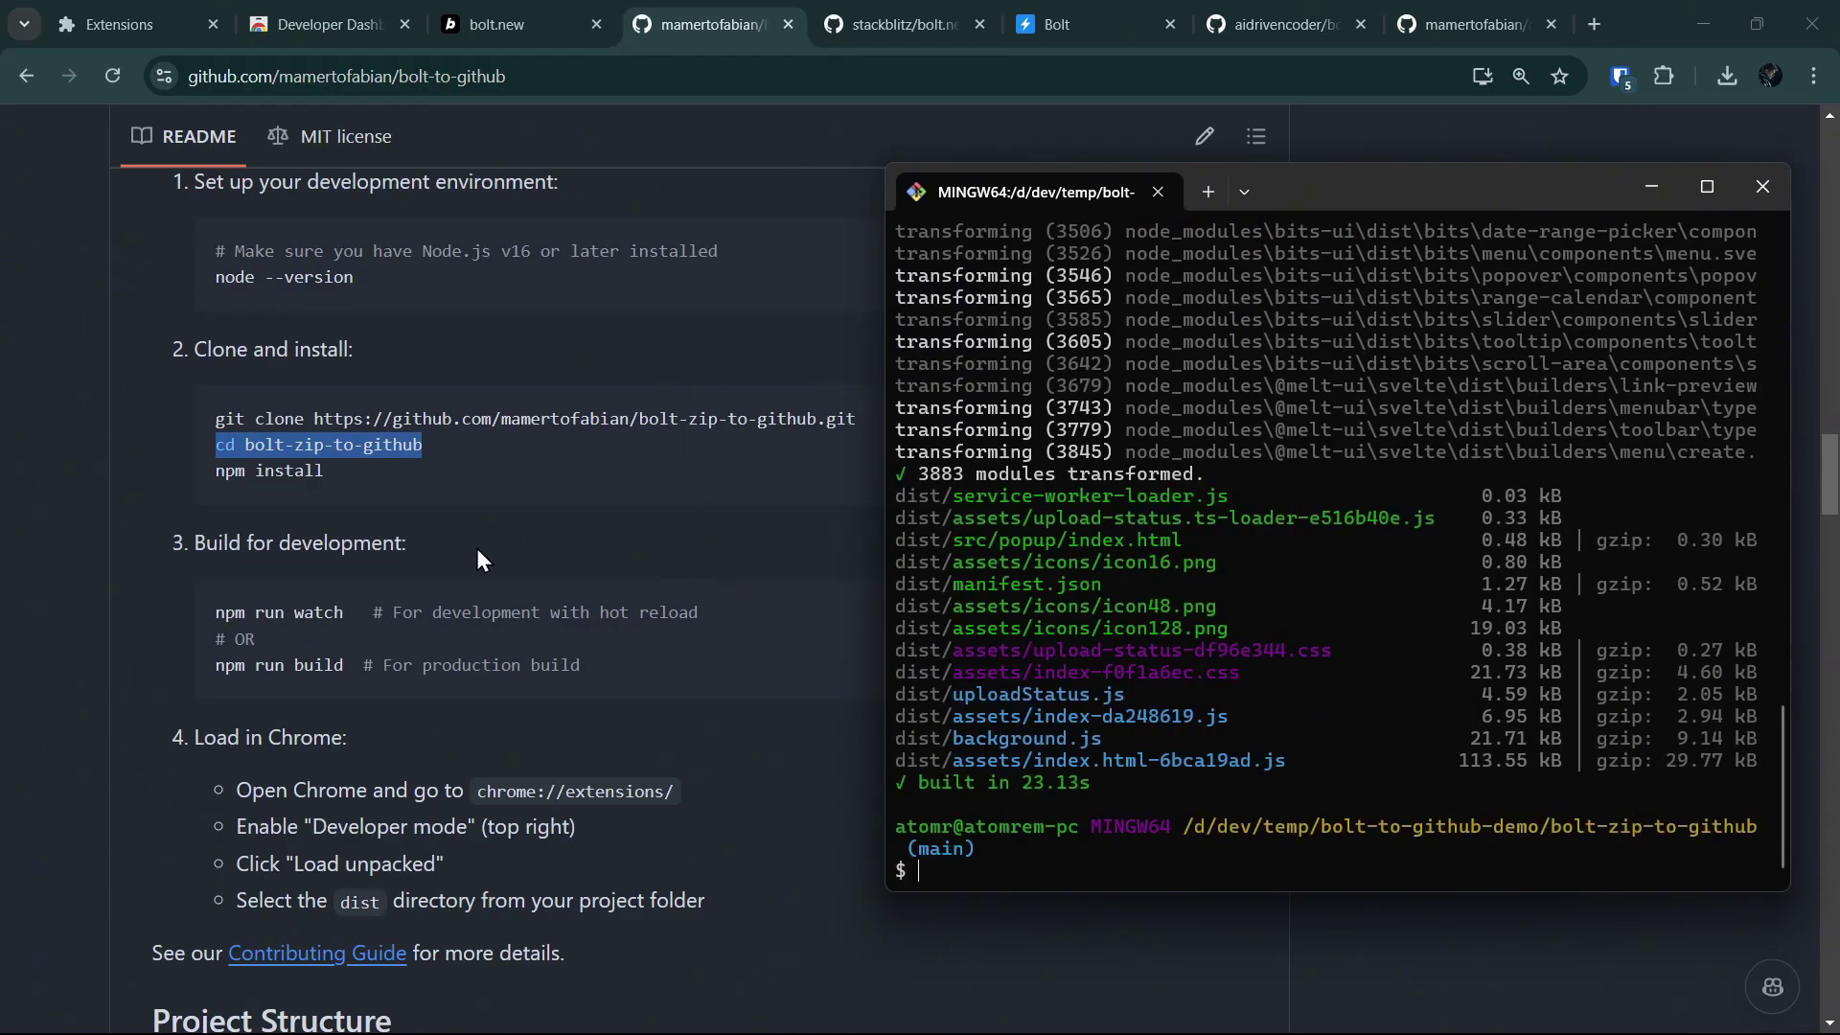
scroll(372, 709, down, 2)
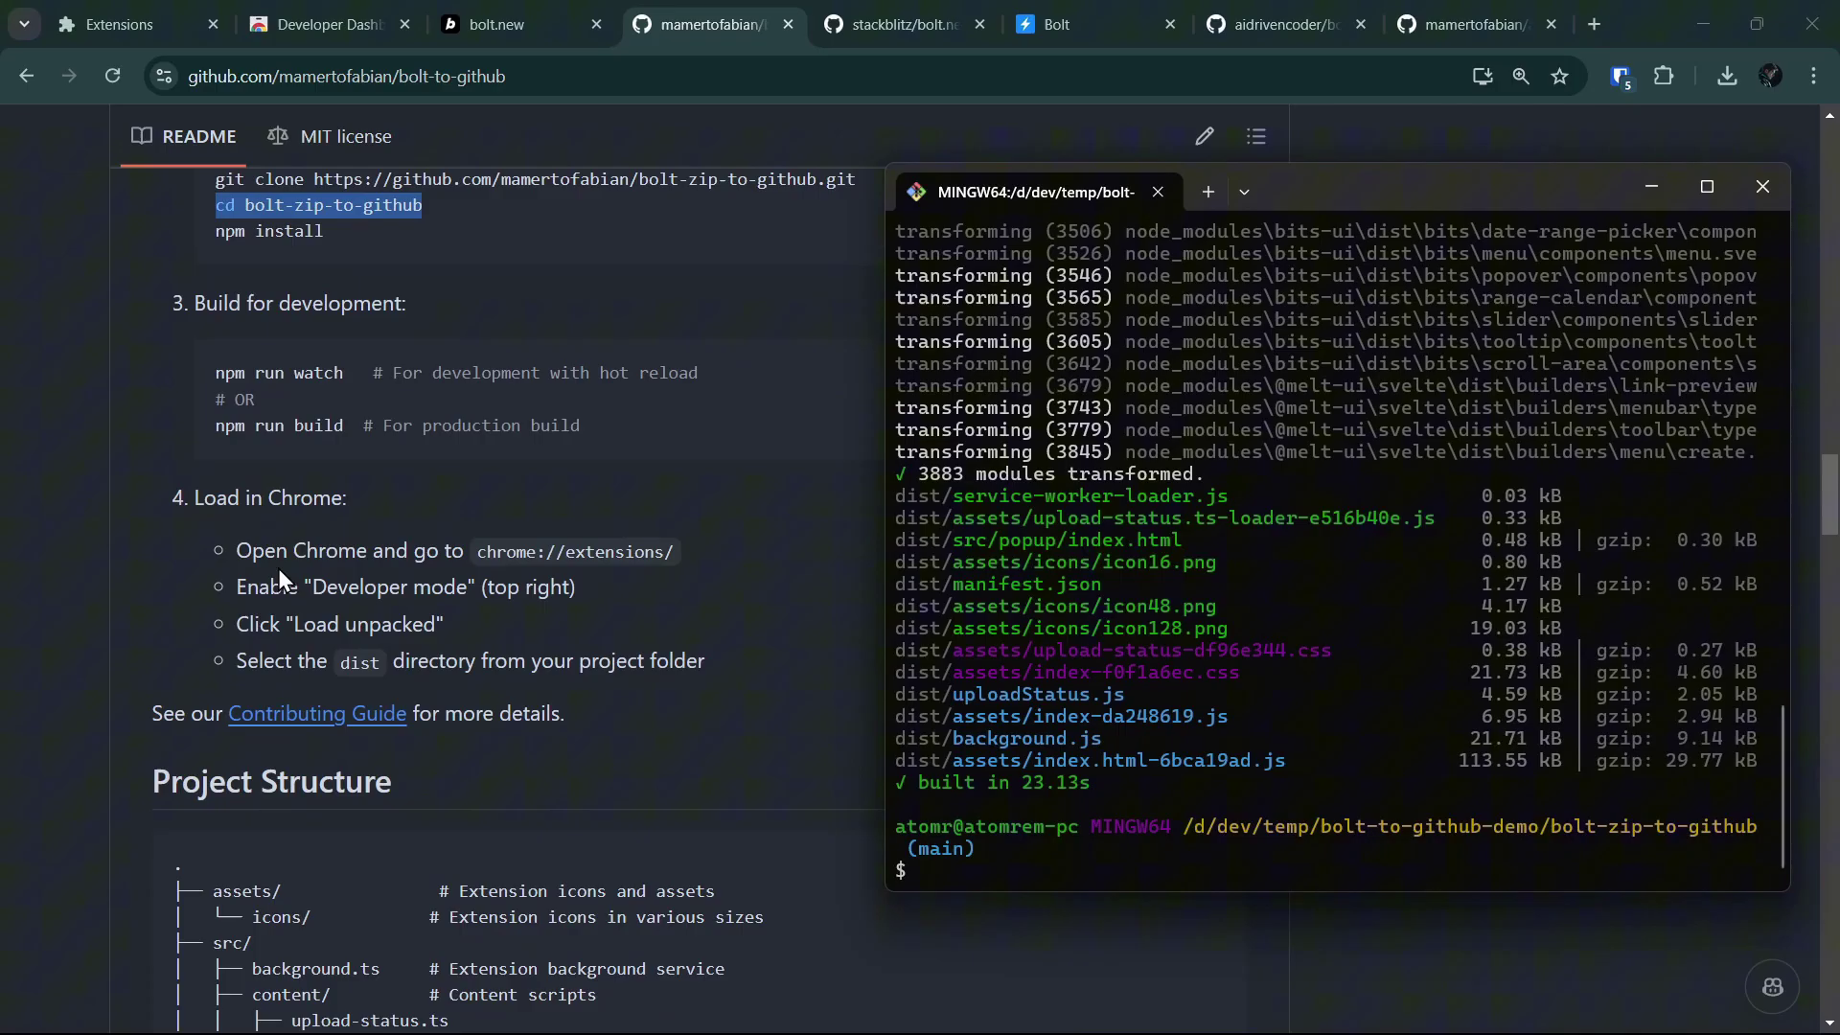
Load chrome://extensions/ from the README address and switch Developer mode on
drag(675, 552, 482, 554)
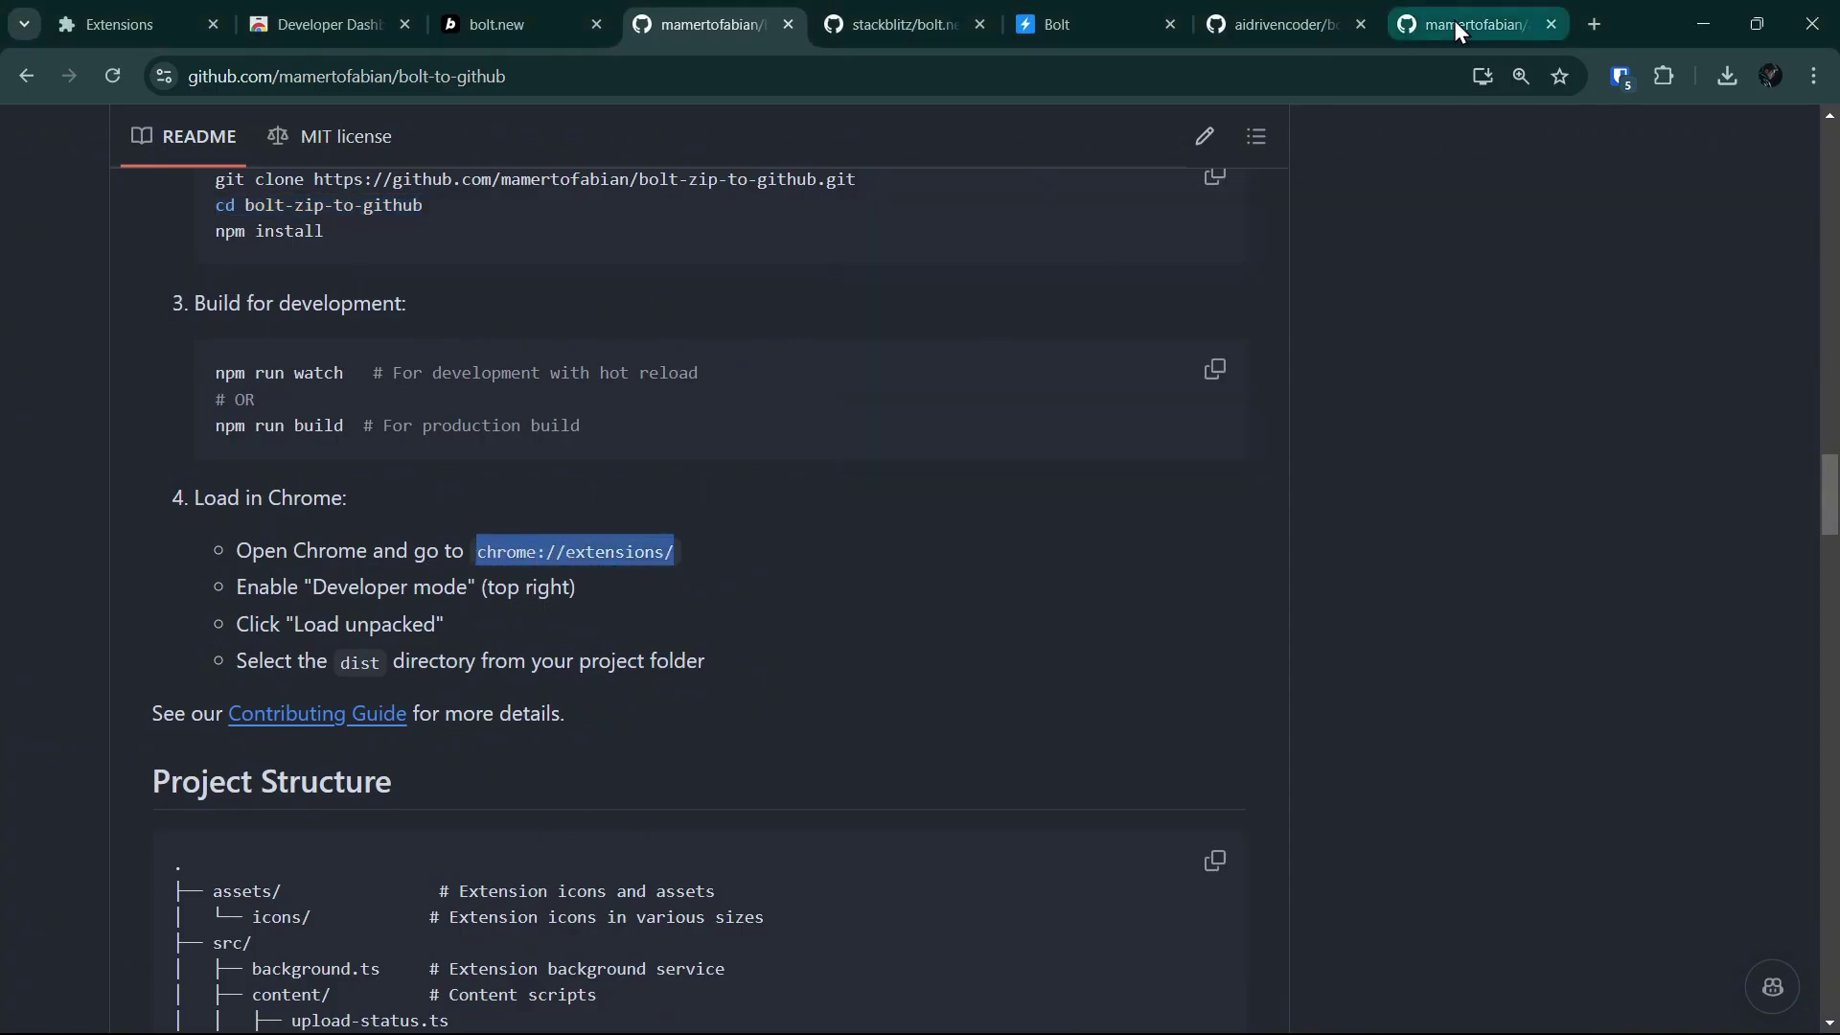
click(120, 25)
click(377, 75)
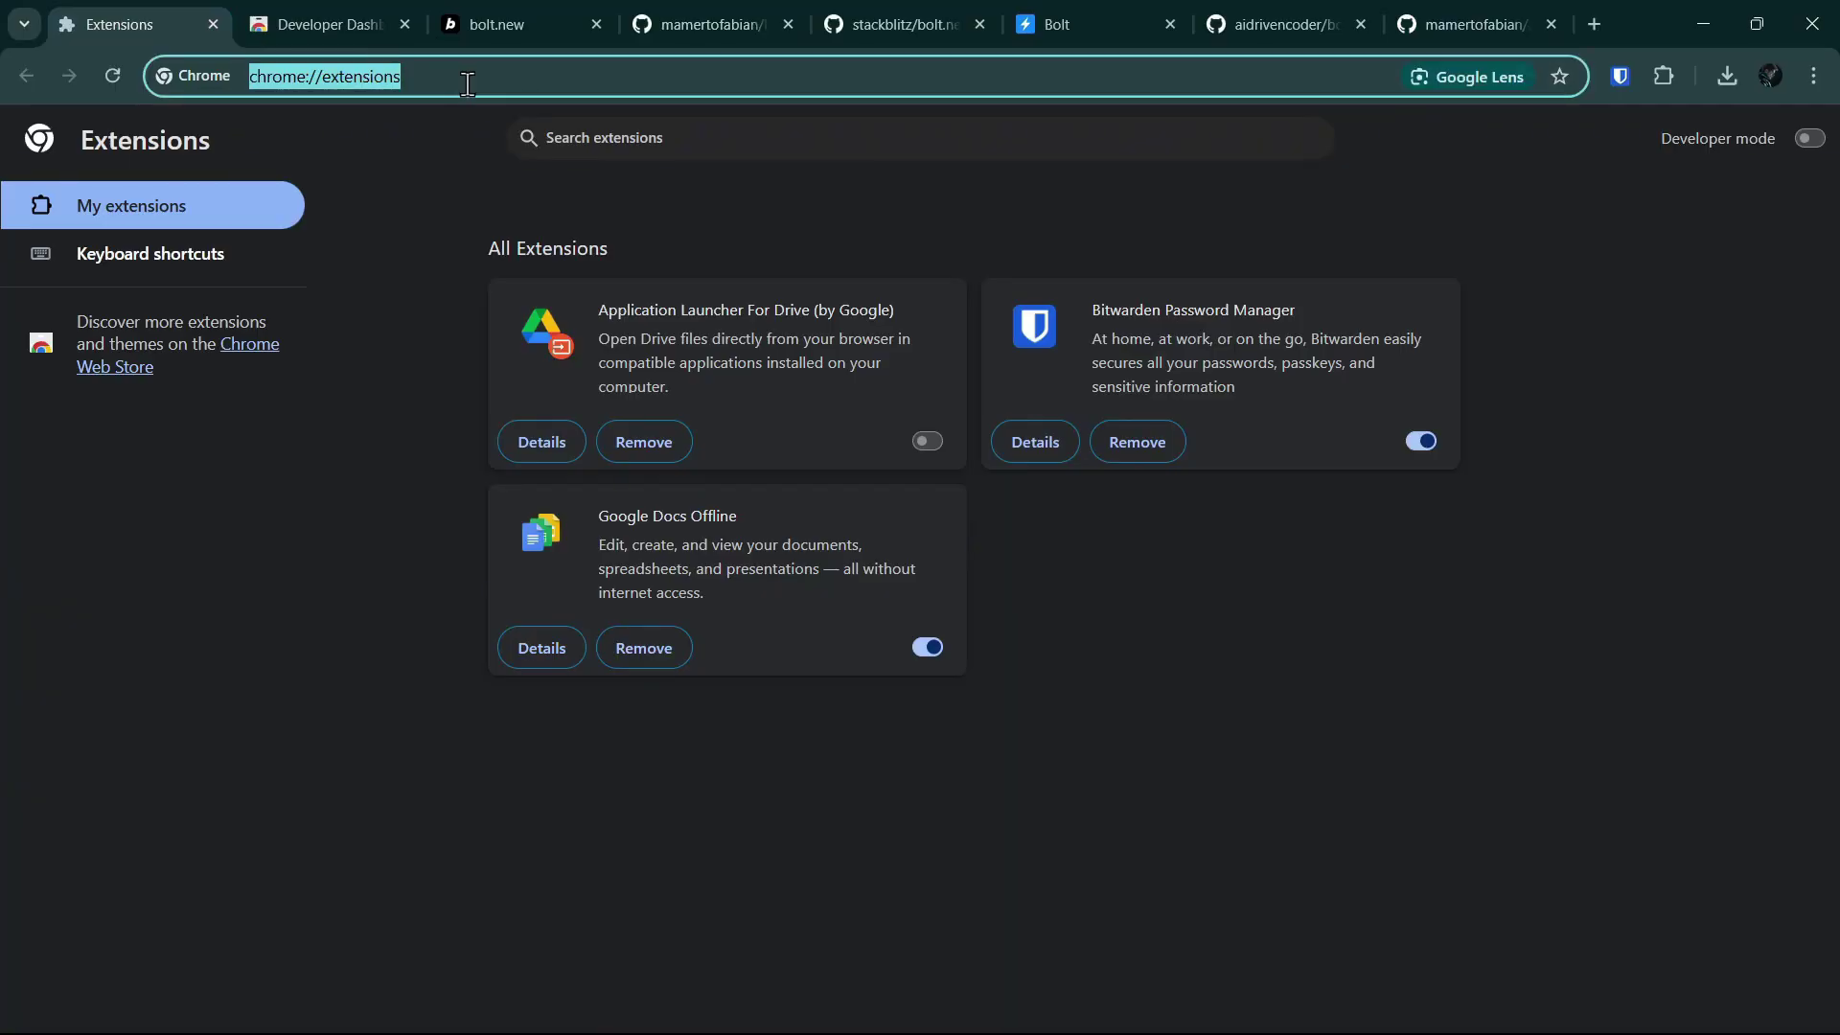
text(chrome://extensions/)
key(Return)
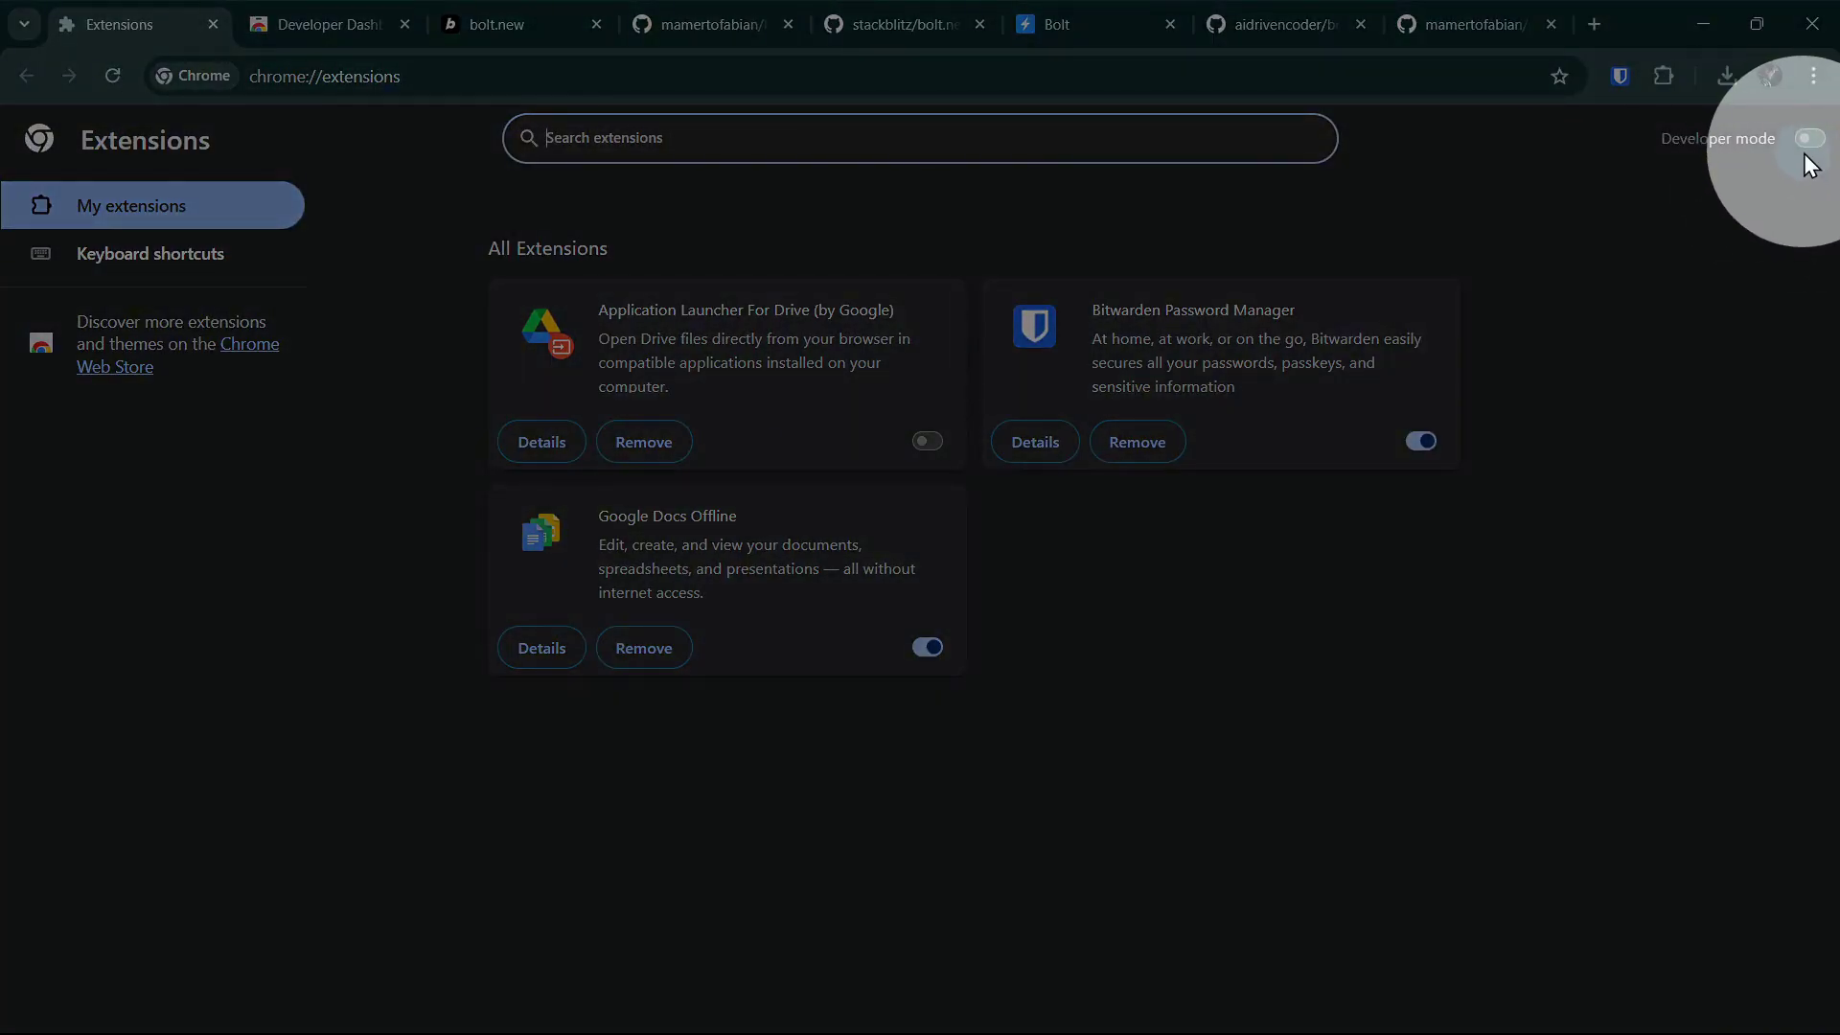
click(1810, 144)
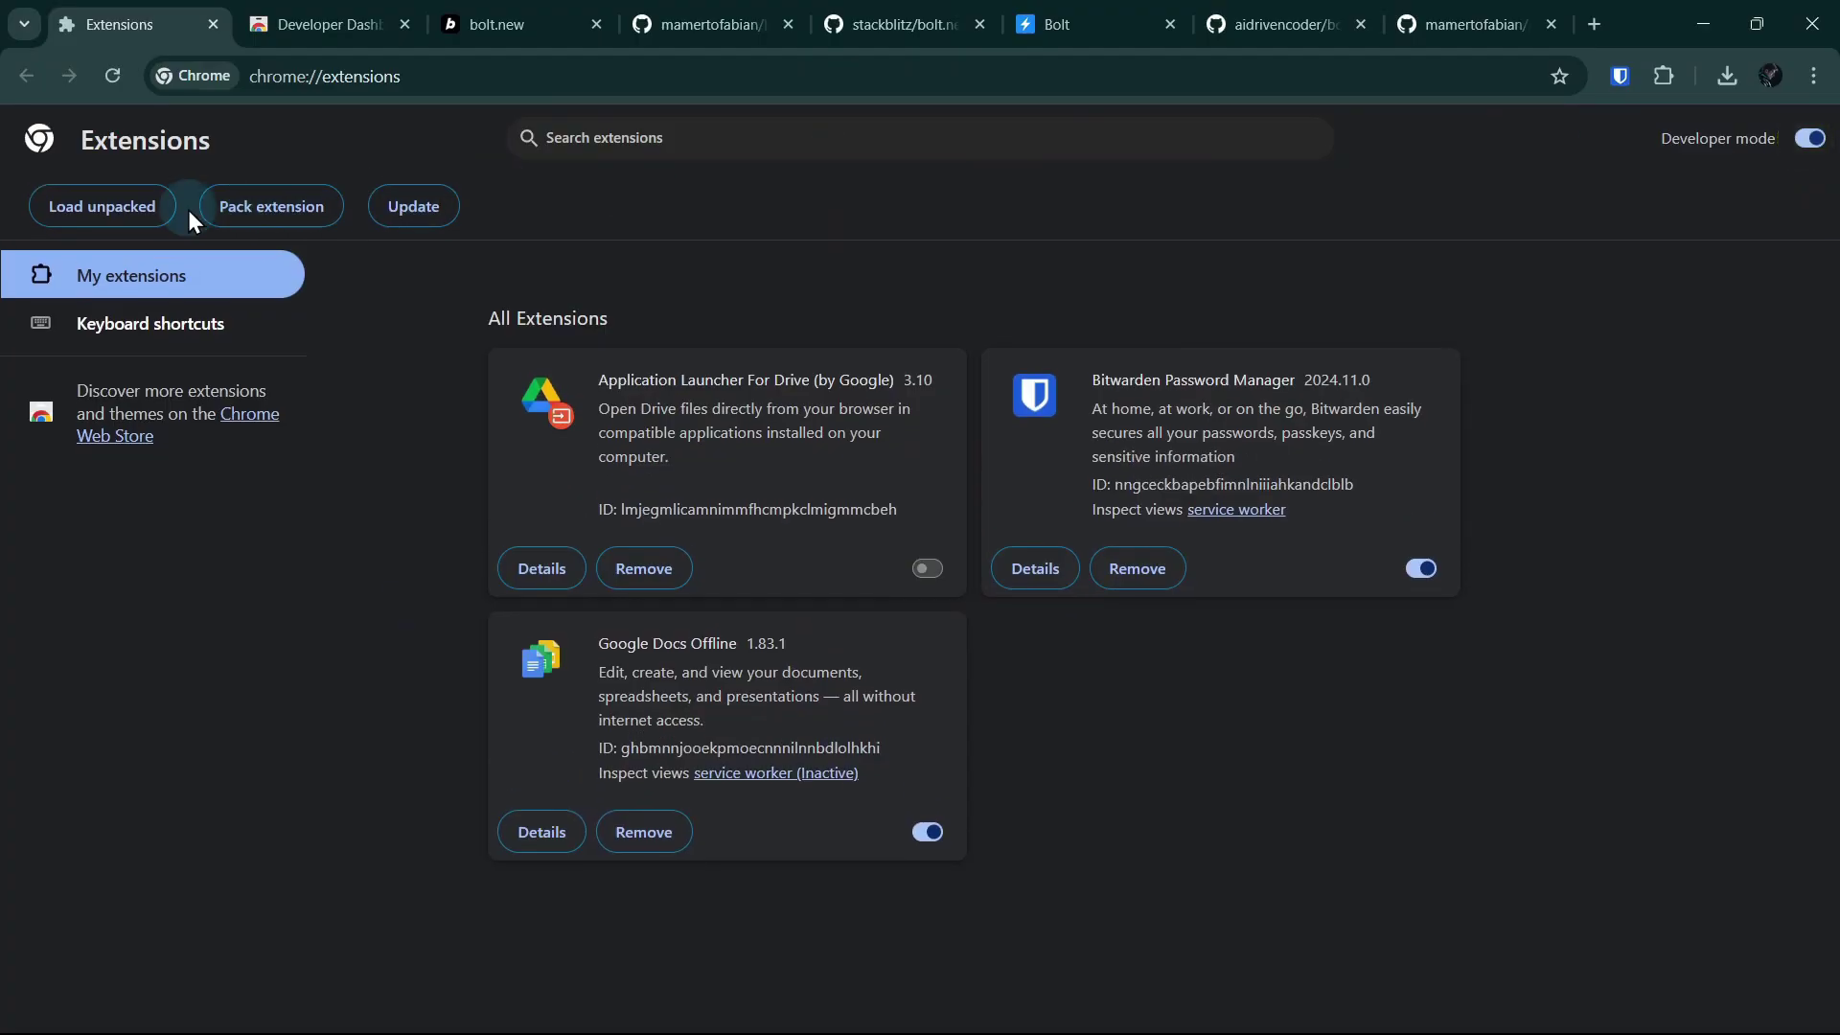
Load D:\dev\temp\bolt-to-github-demo\bolt-zip-to-github\dist as an unpacked extension
click(103, 210)
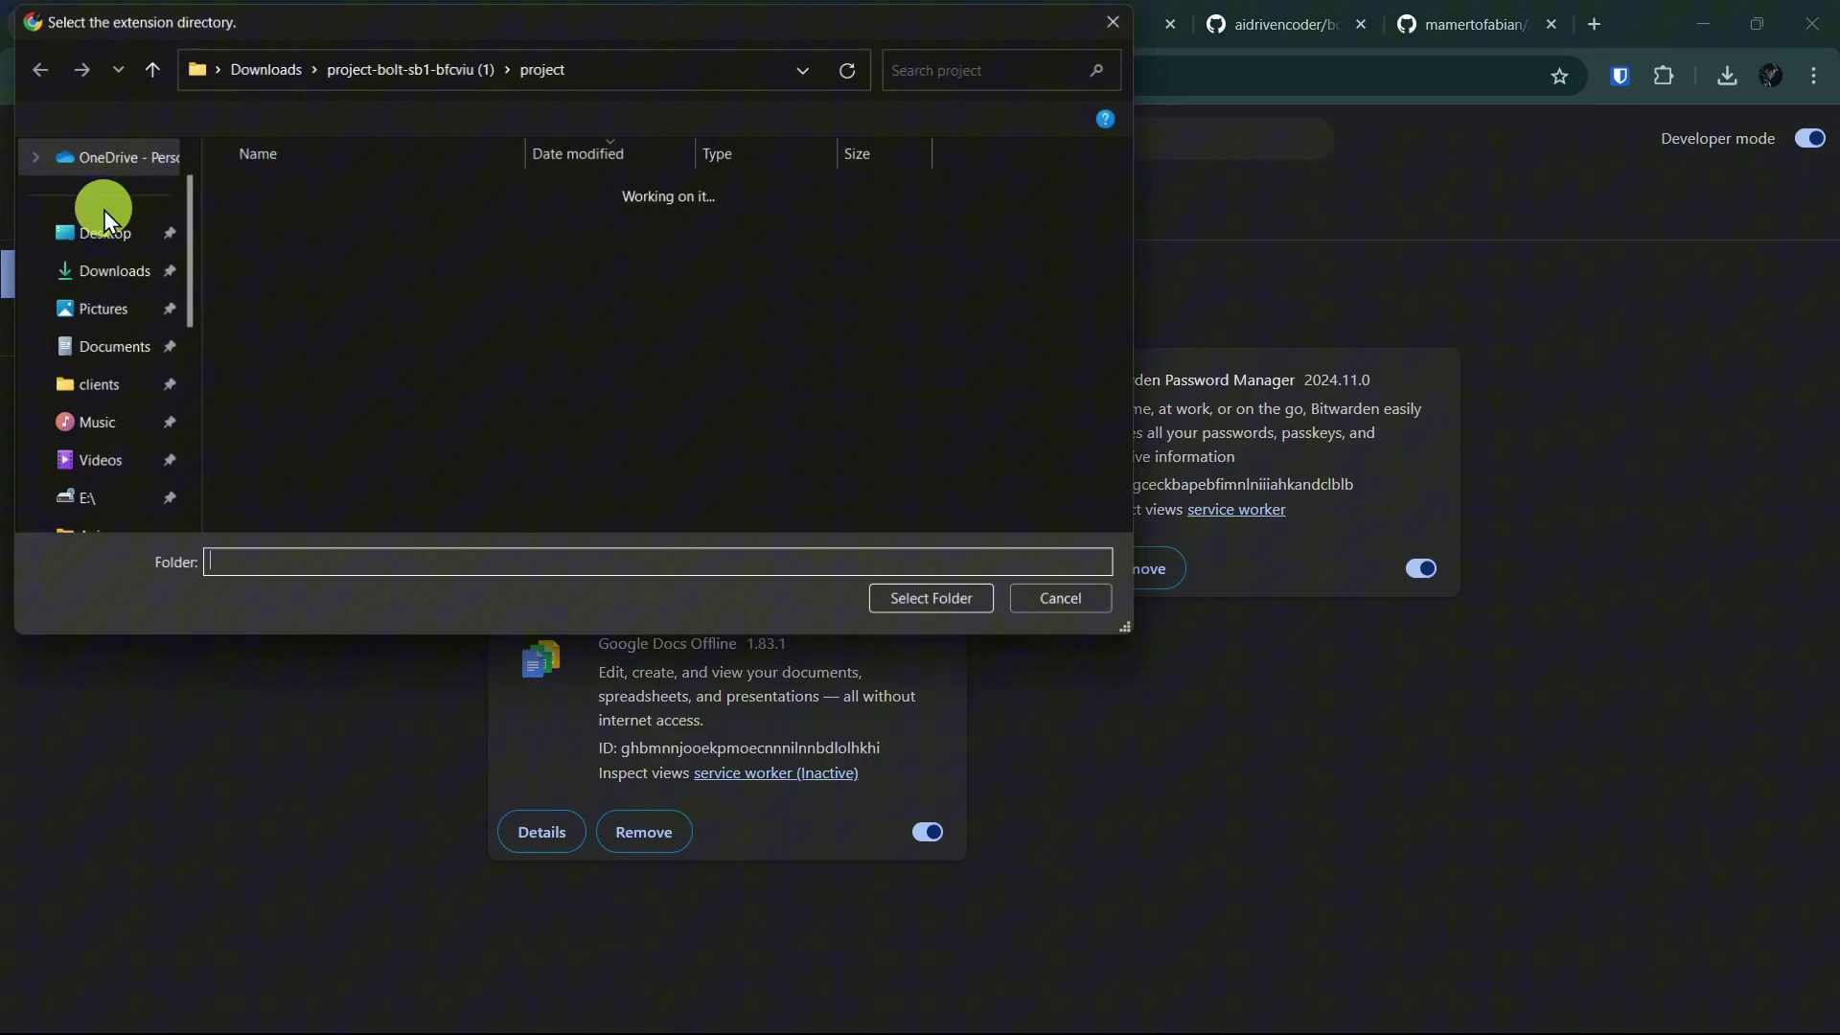
scroll(101, 417, down, 3)
click(111, 385)
double_click(257, 509)
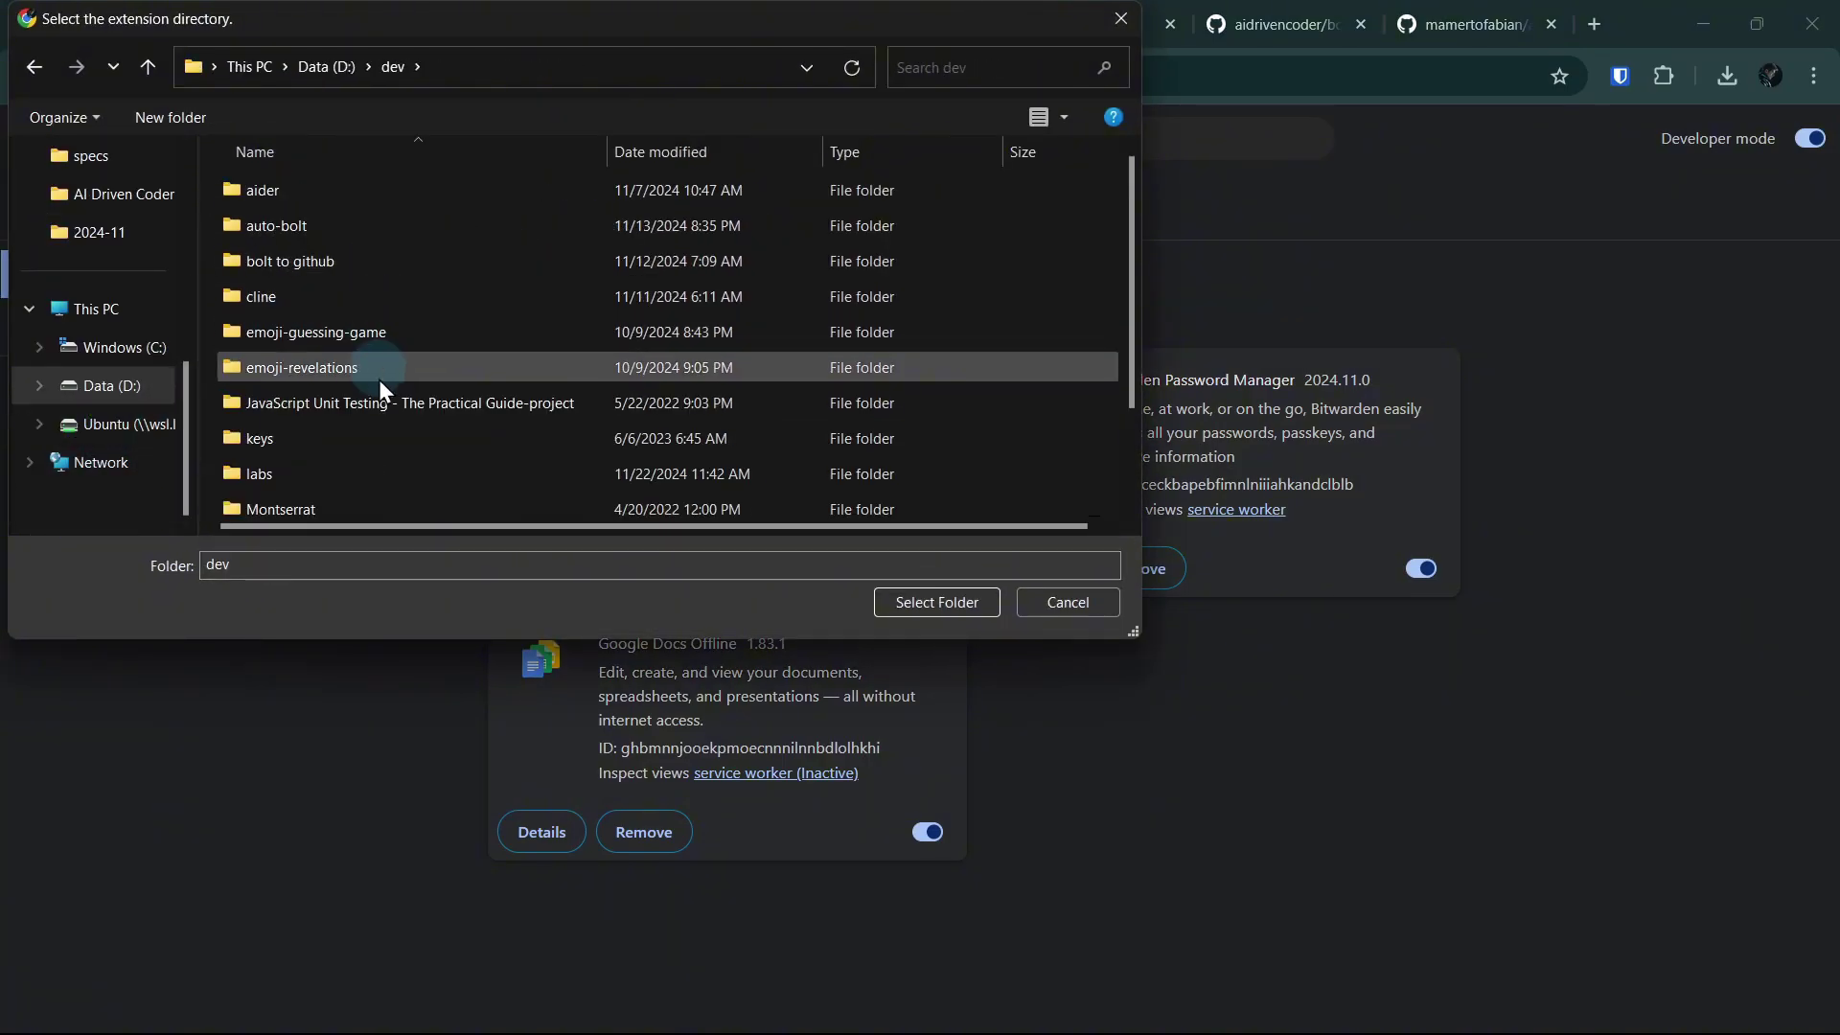
double_click(306, 365)
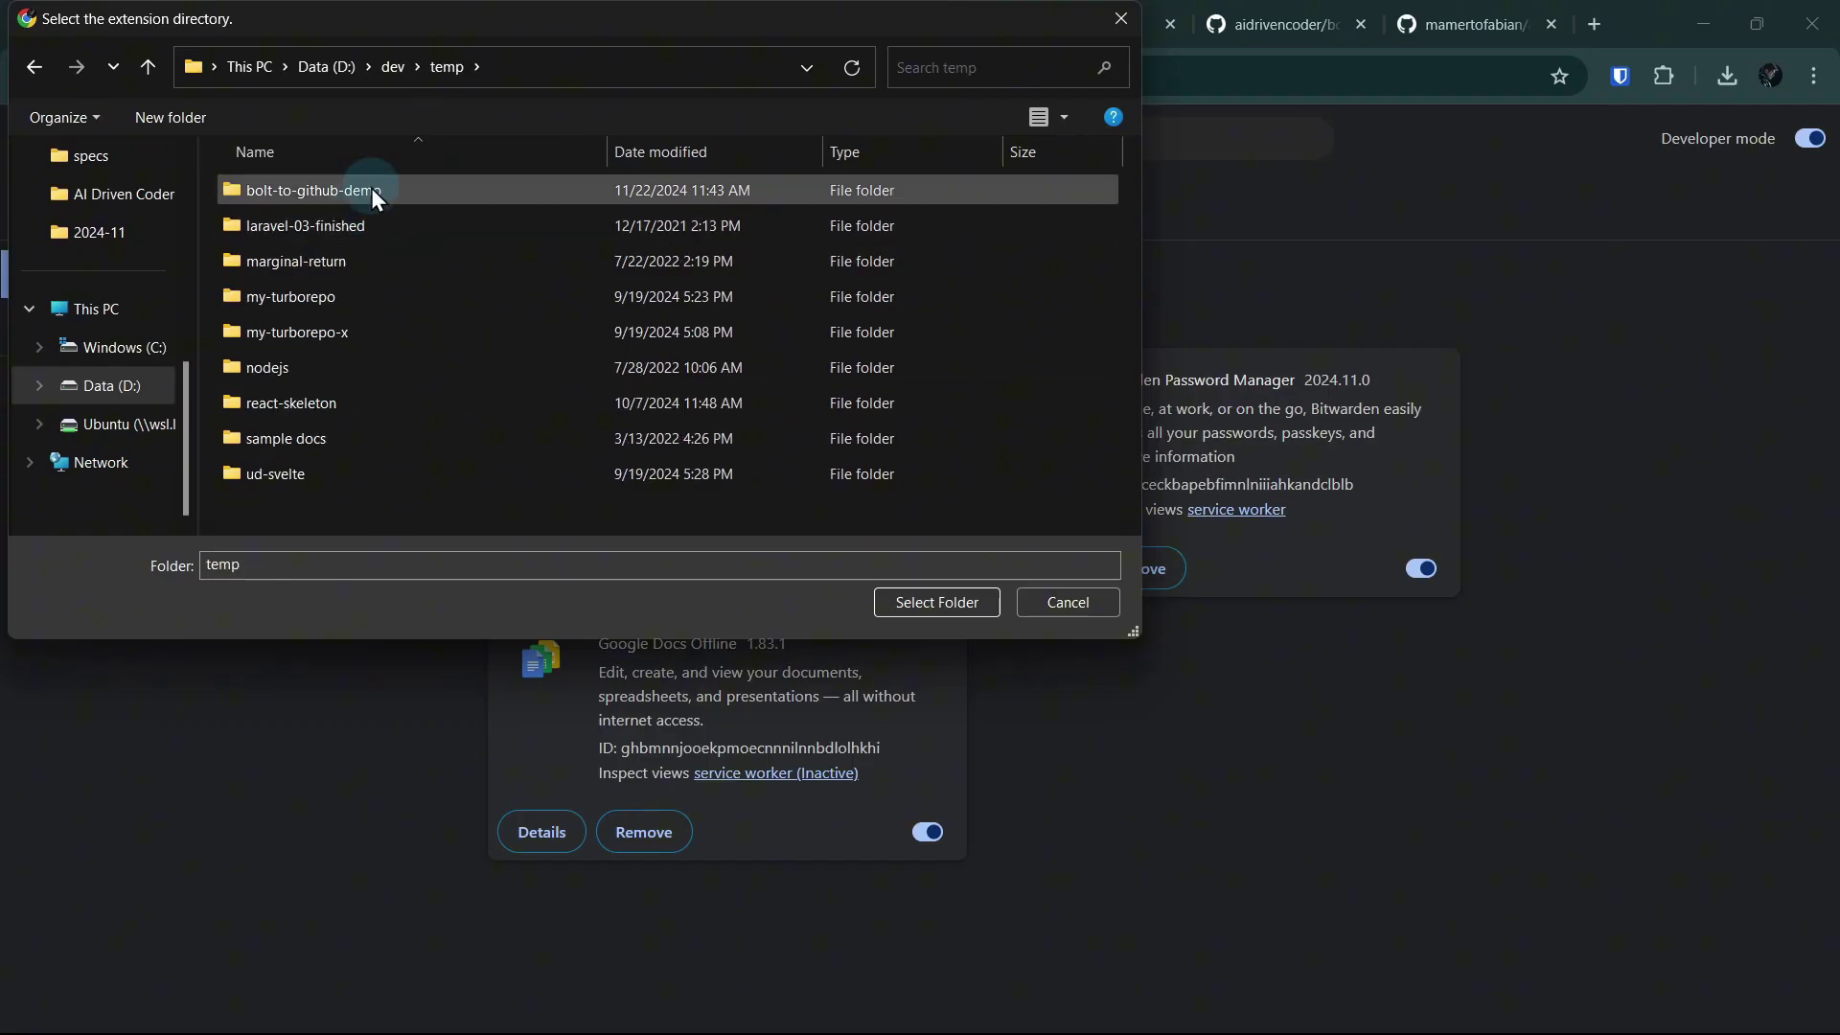
double_click(314, 190)
double_click(288, 190)
click(257, 225)
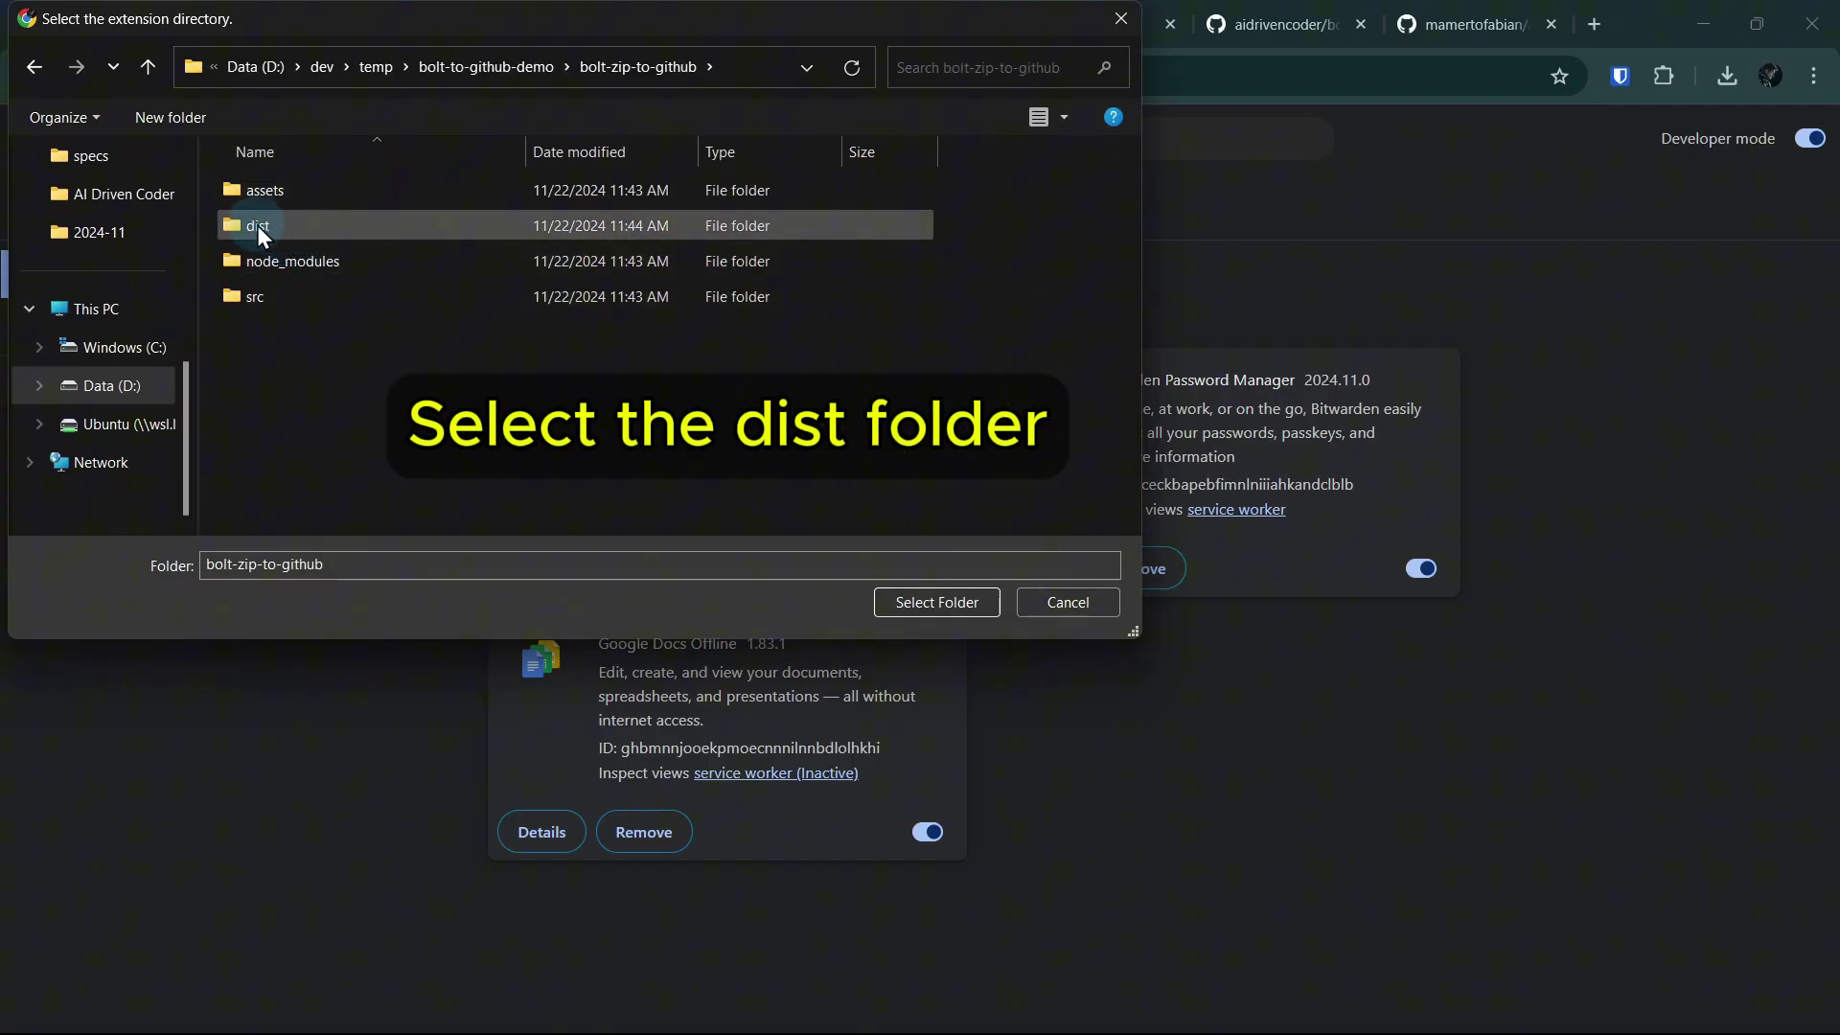
double_click(258, 226)
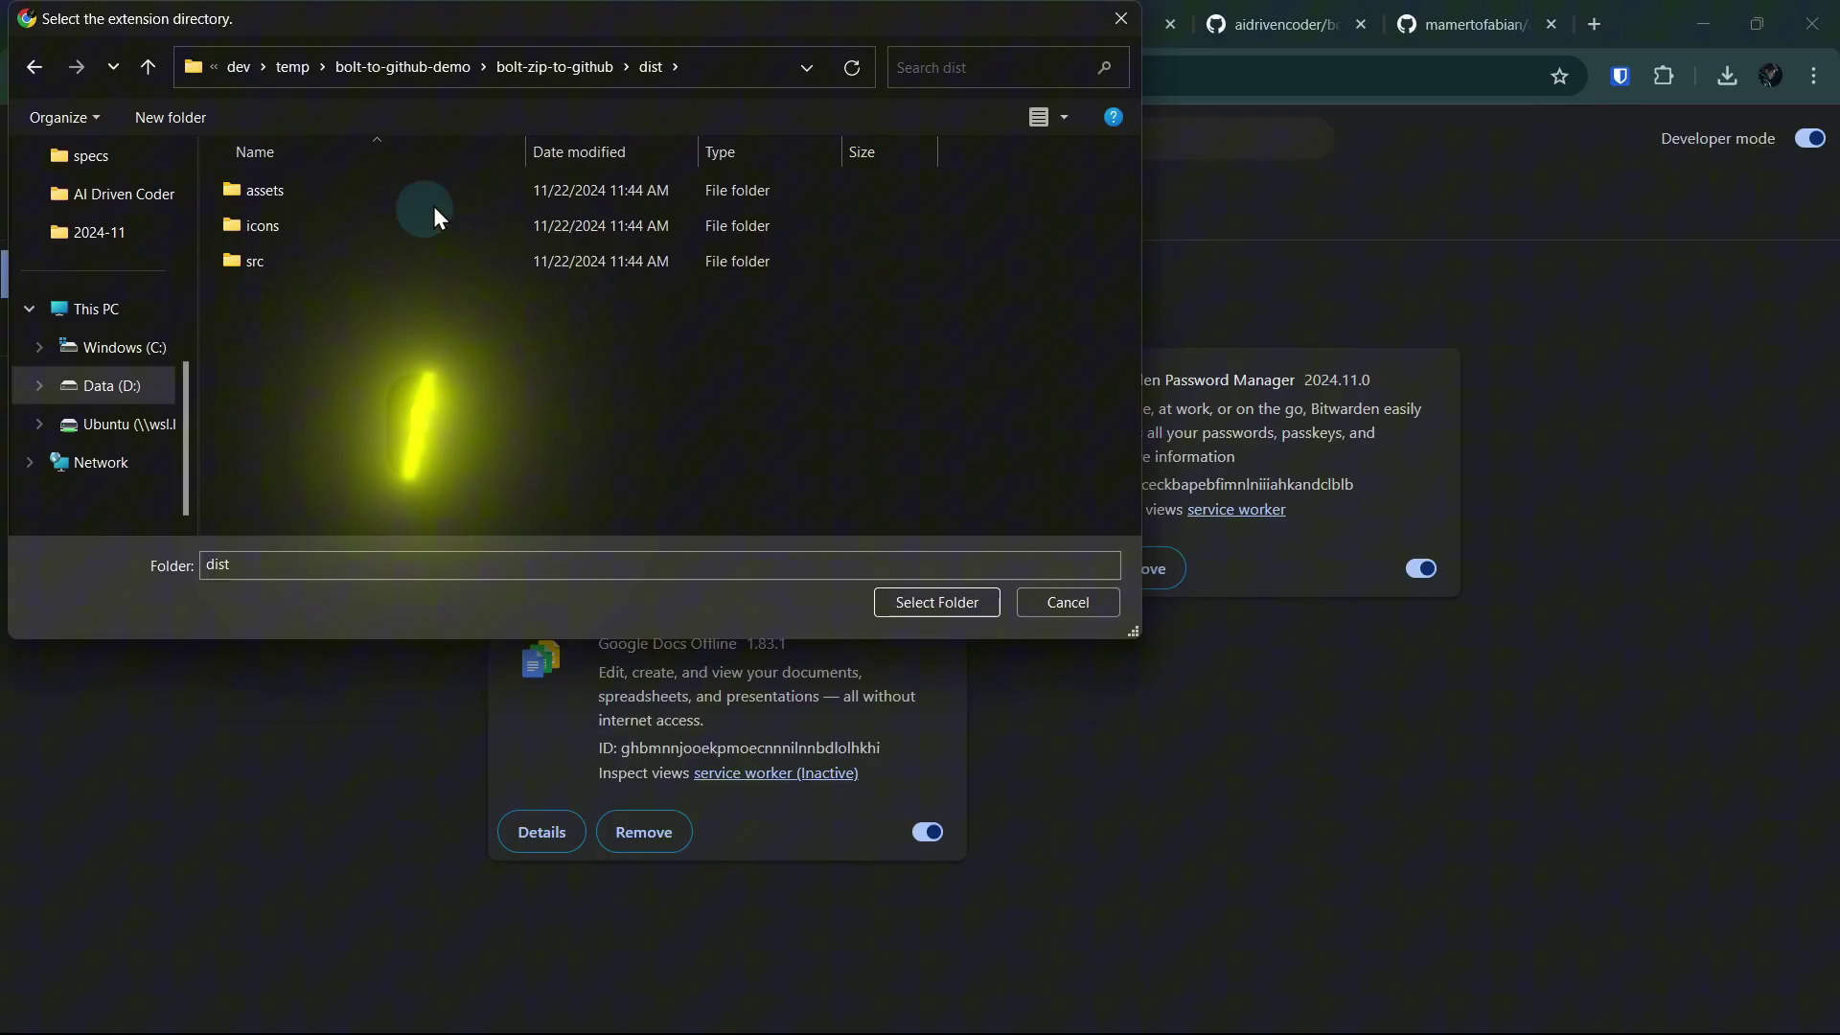
click(930, 603)
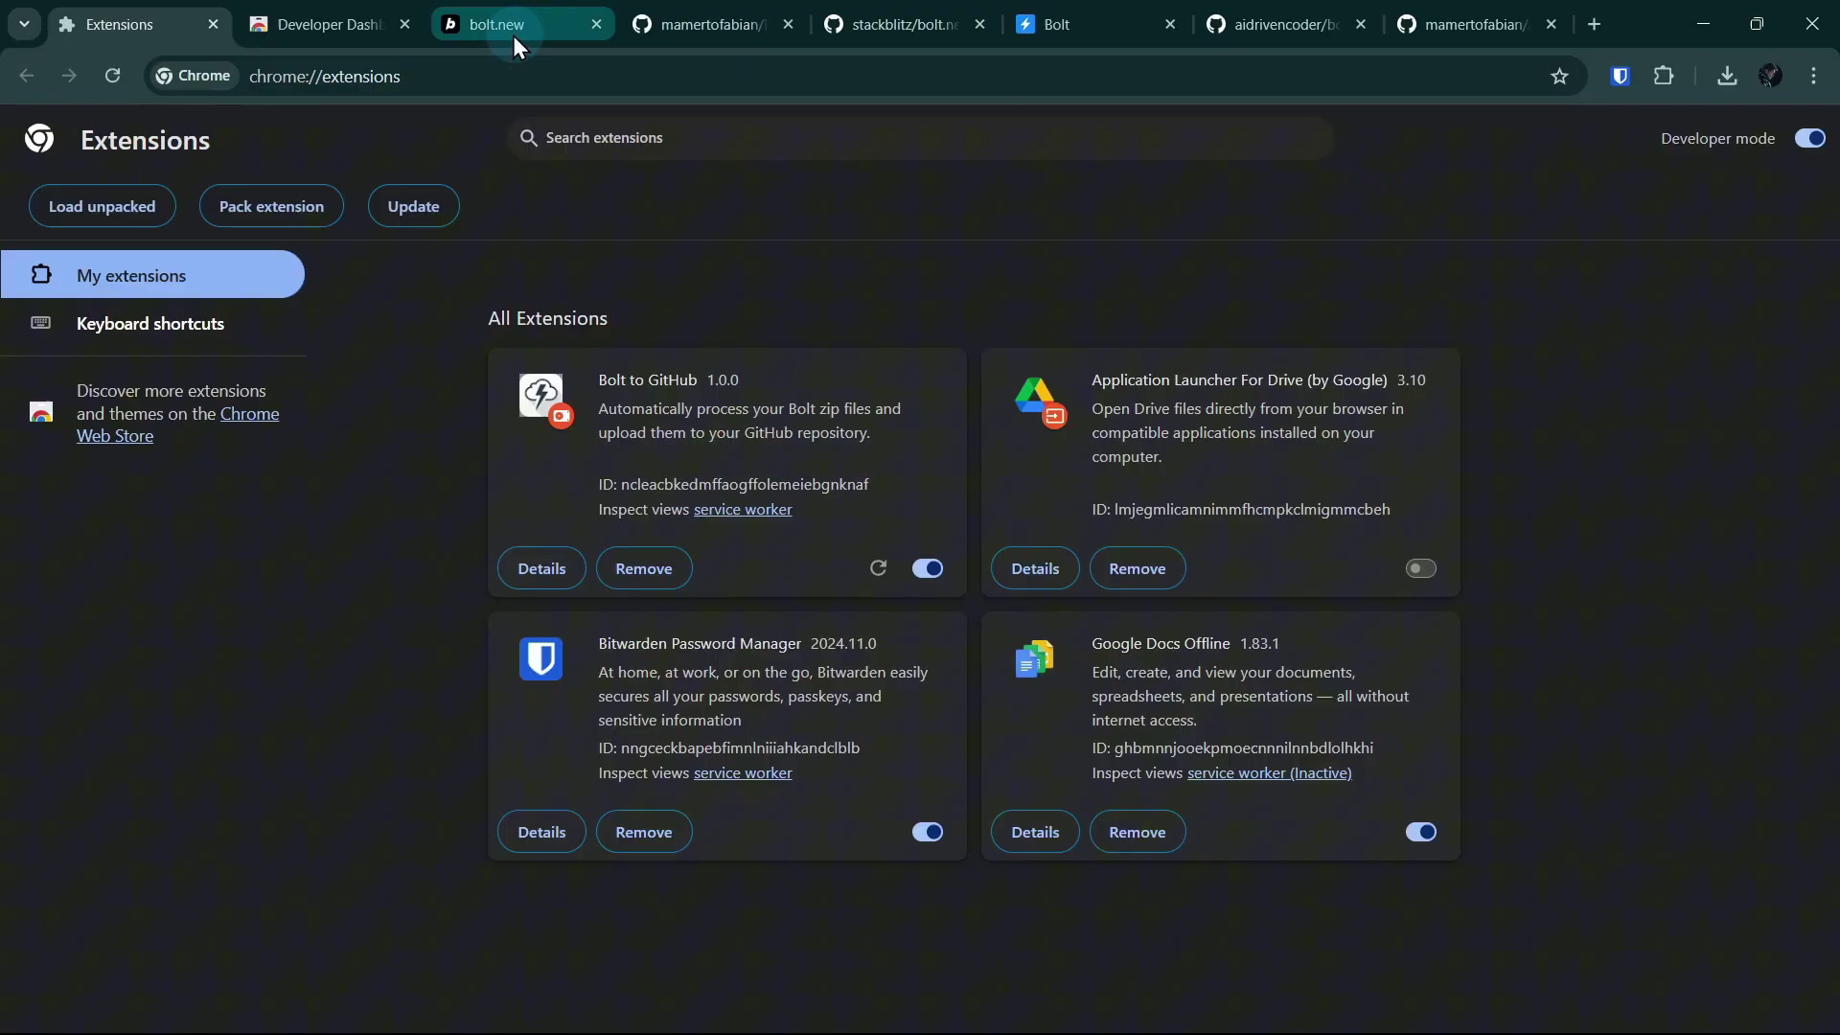
On the reloaded bolt.new 2048 project, open the Bolt to GitHub settings form from the push warning
click(514, 35)
click(112, 76)
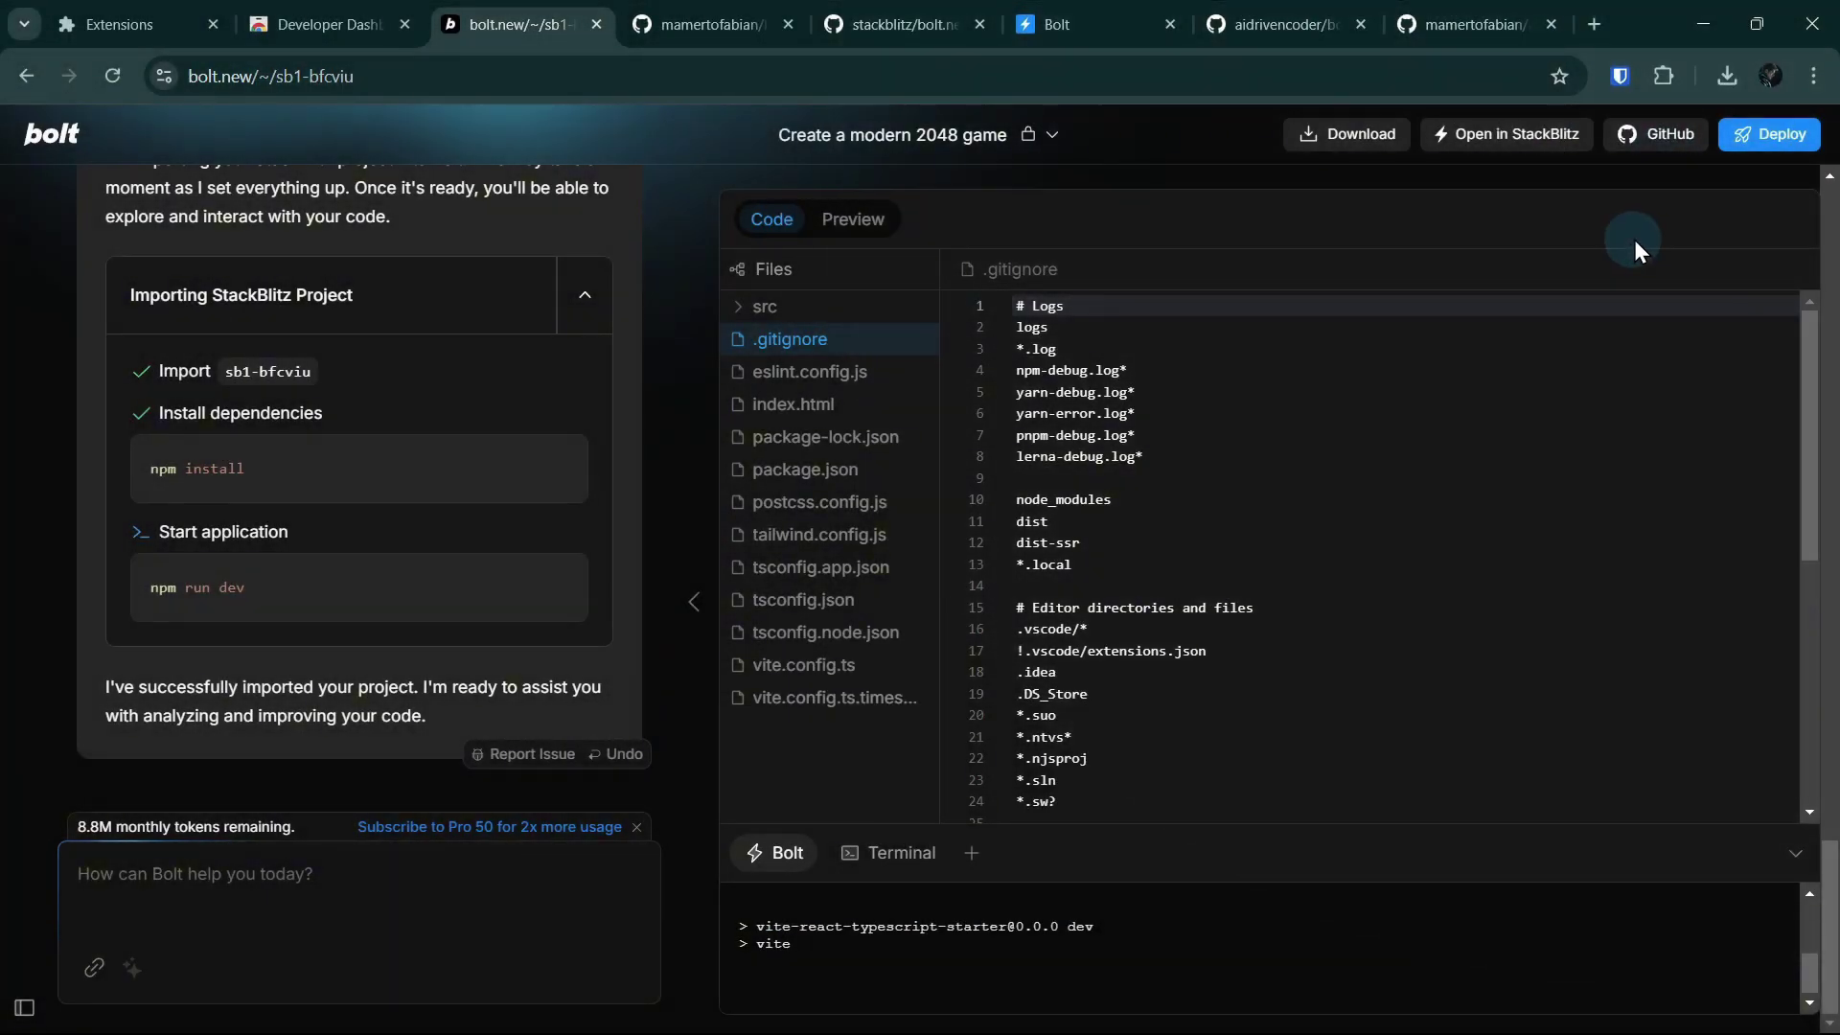
click(1683, 142)
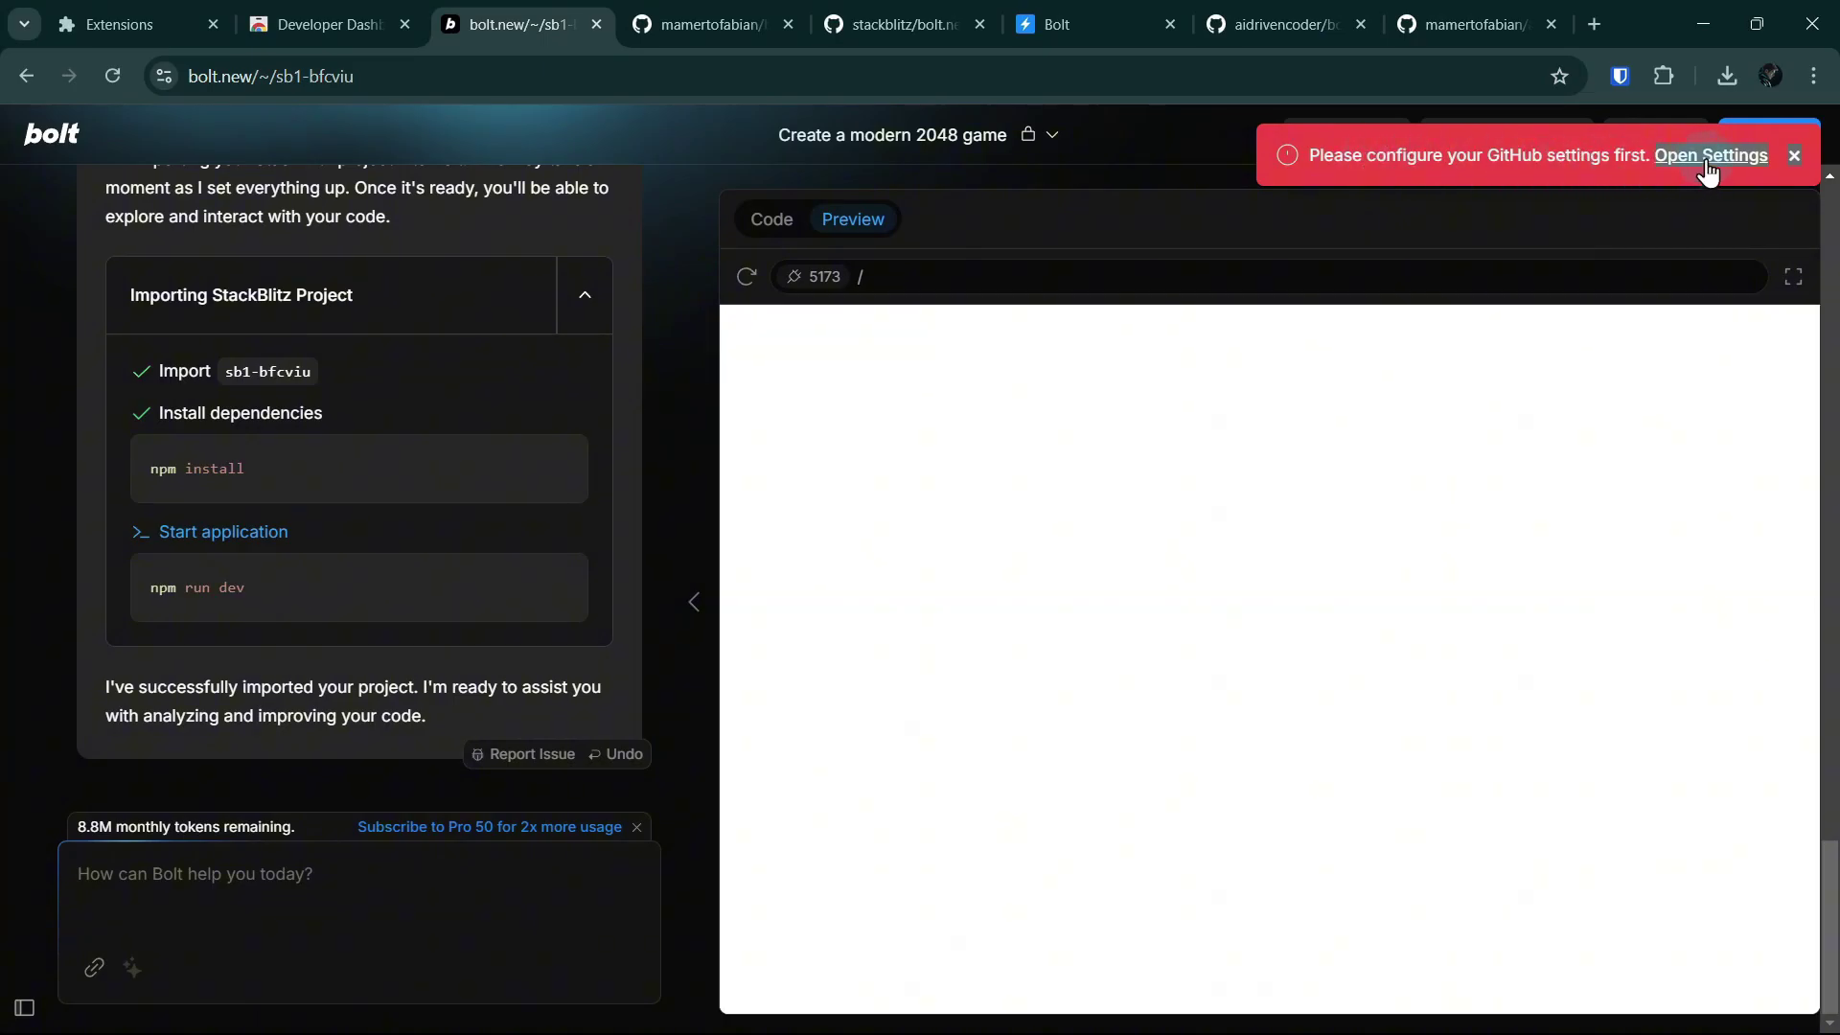
click(1708, 158)
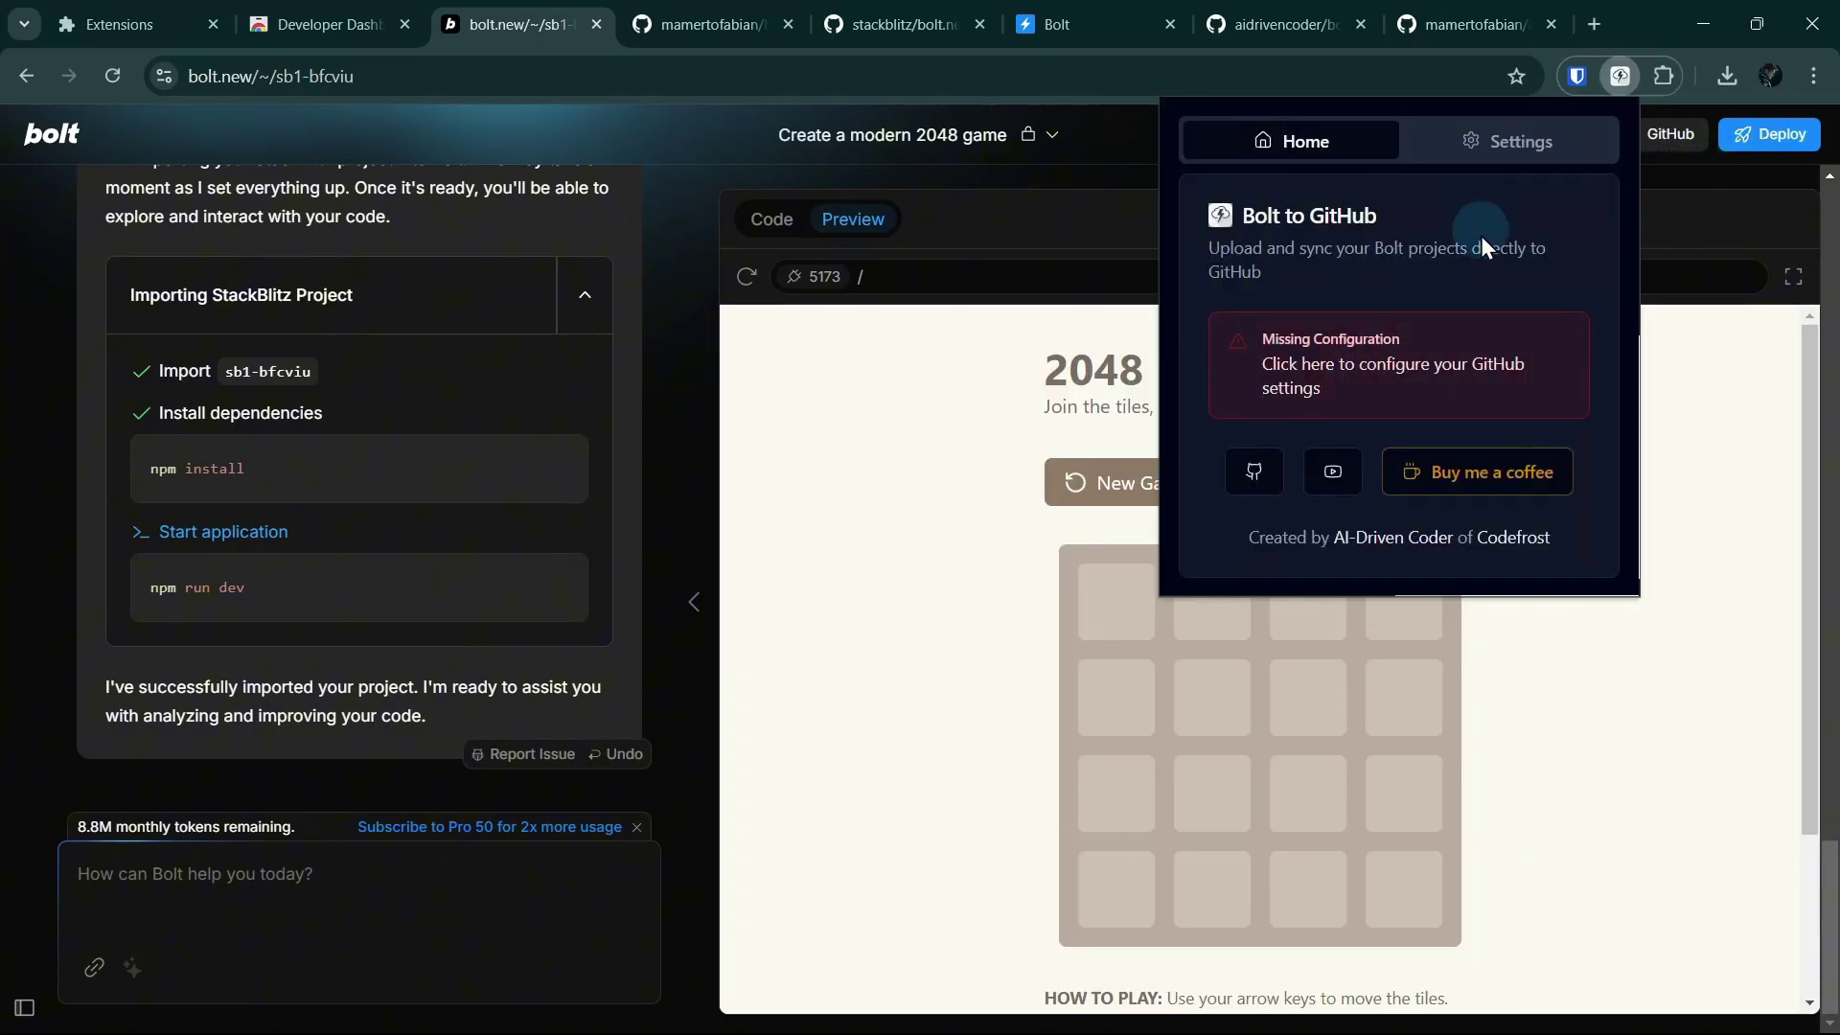
click(1390, 377)
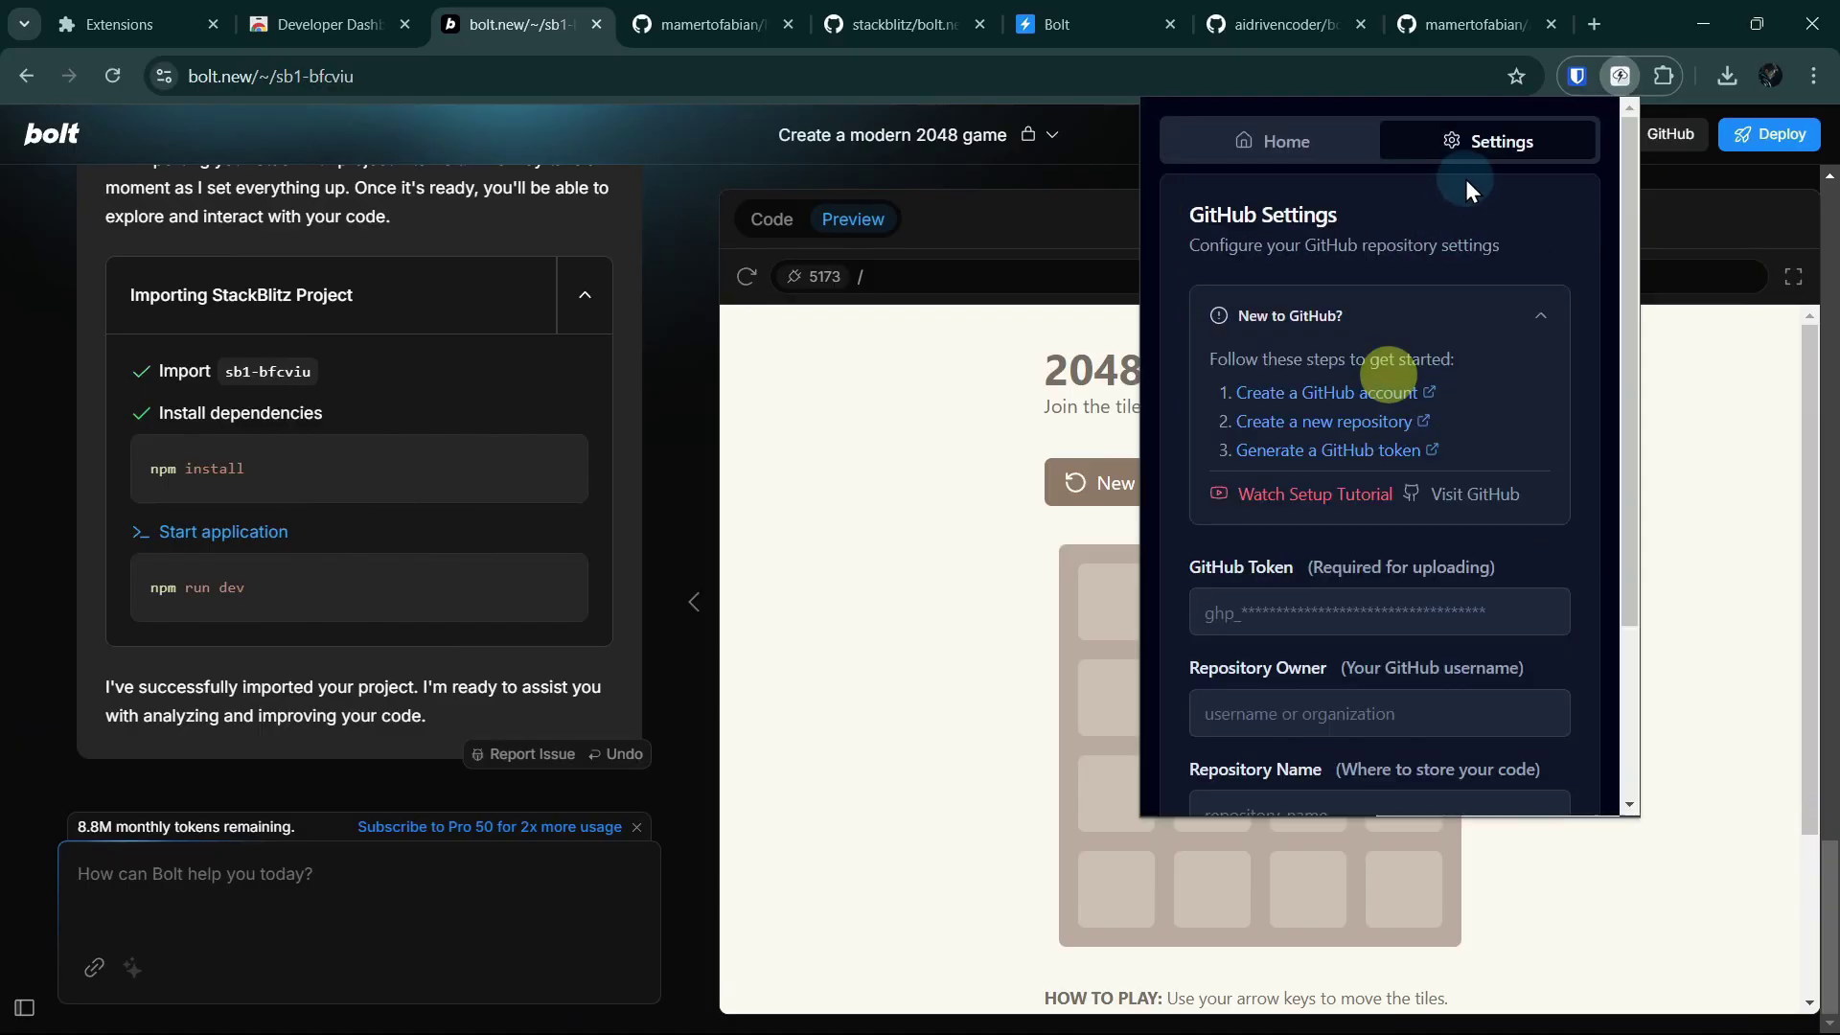
scroll(1537, 358, down, 1)
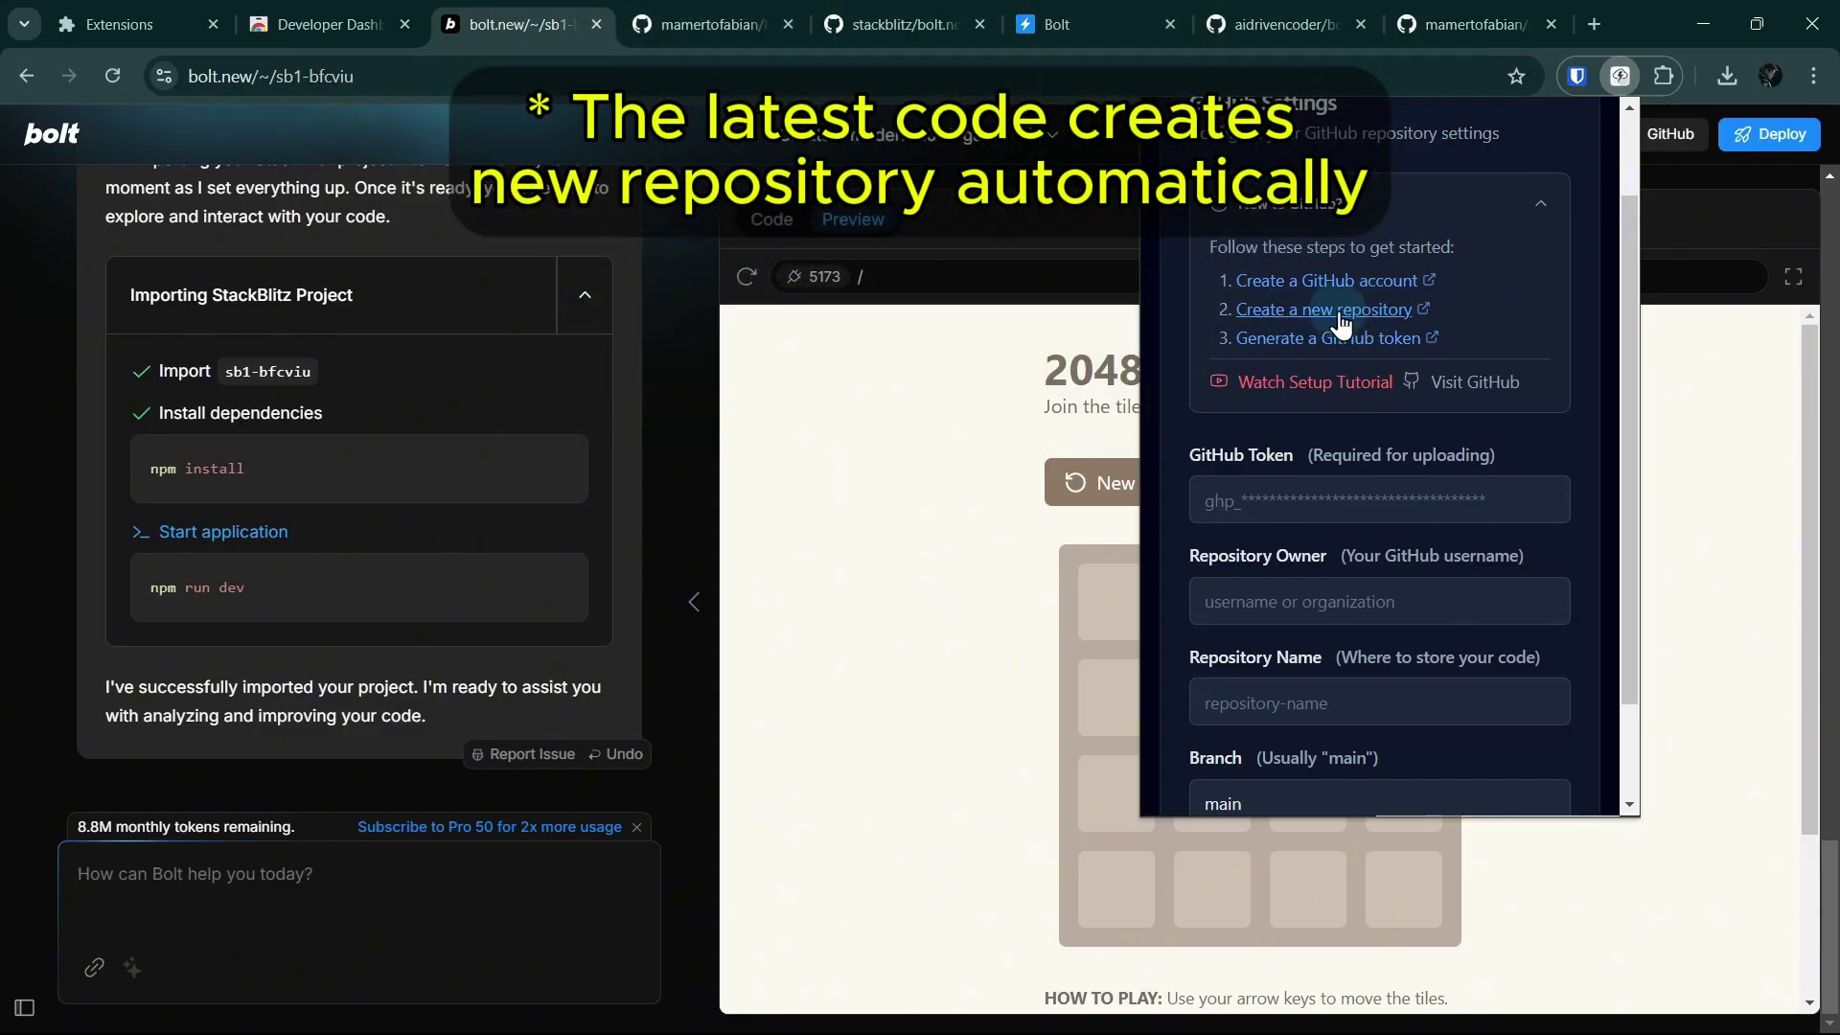
Create the public 2048-game repository and select its name in the page URL
click(1323, 309)
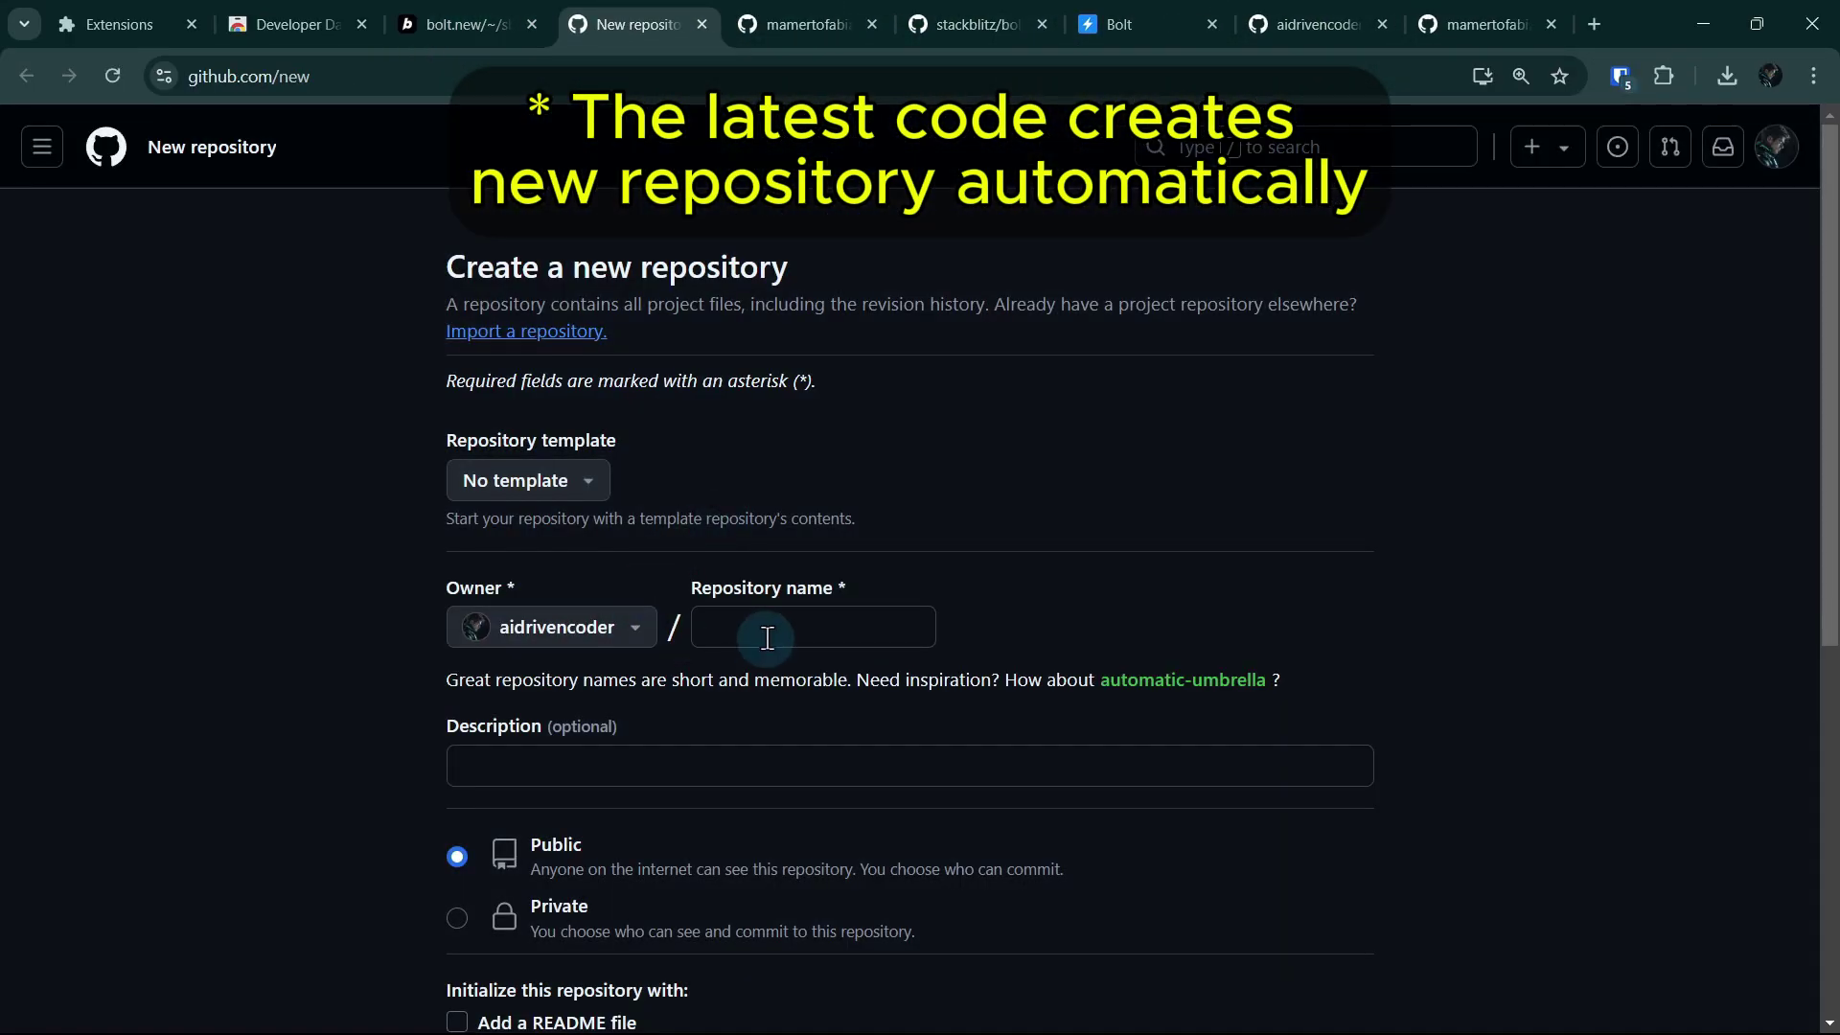
click(768, 632)
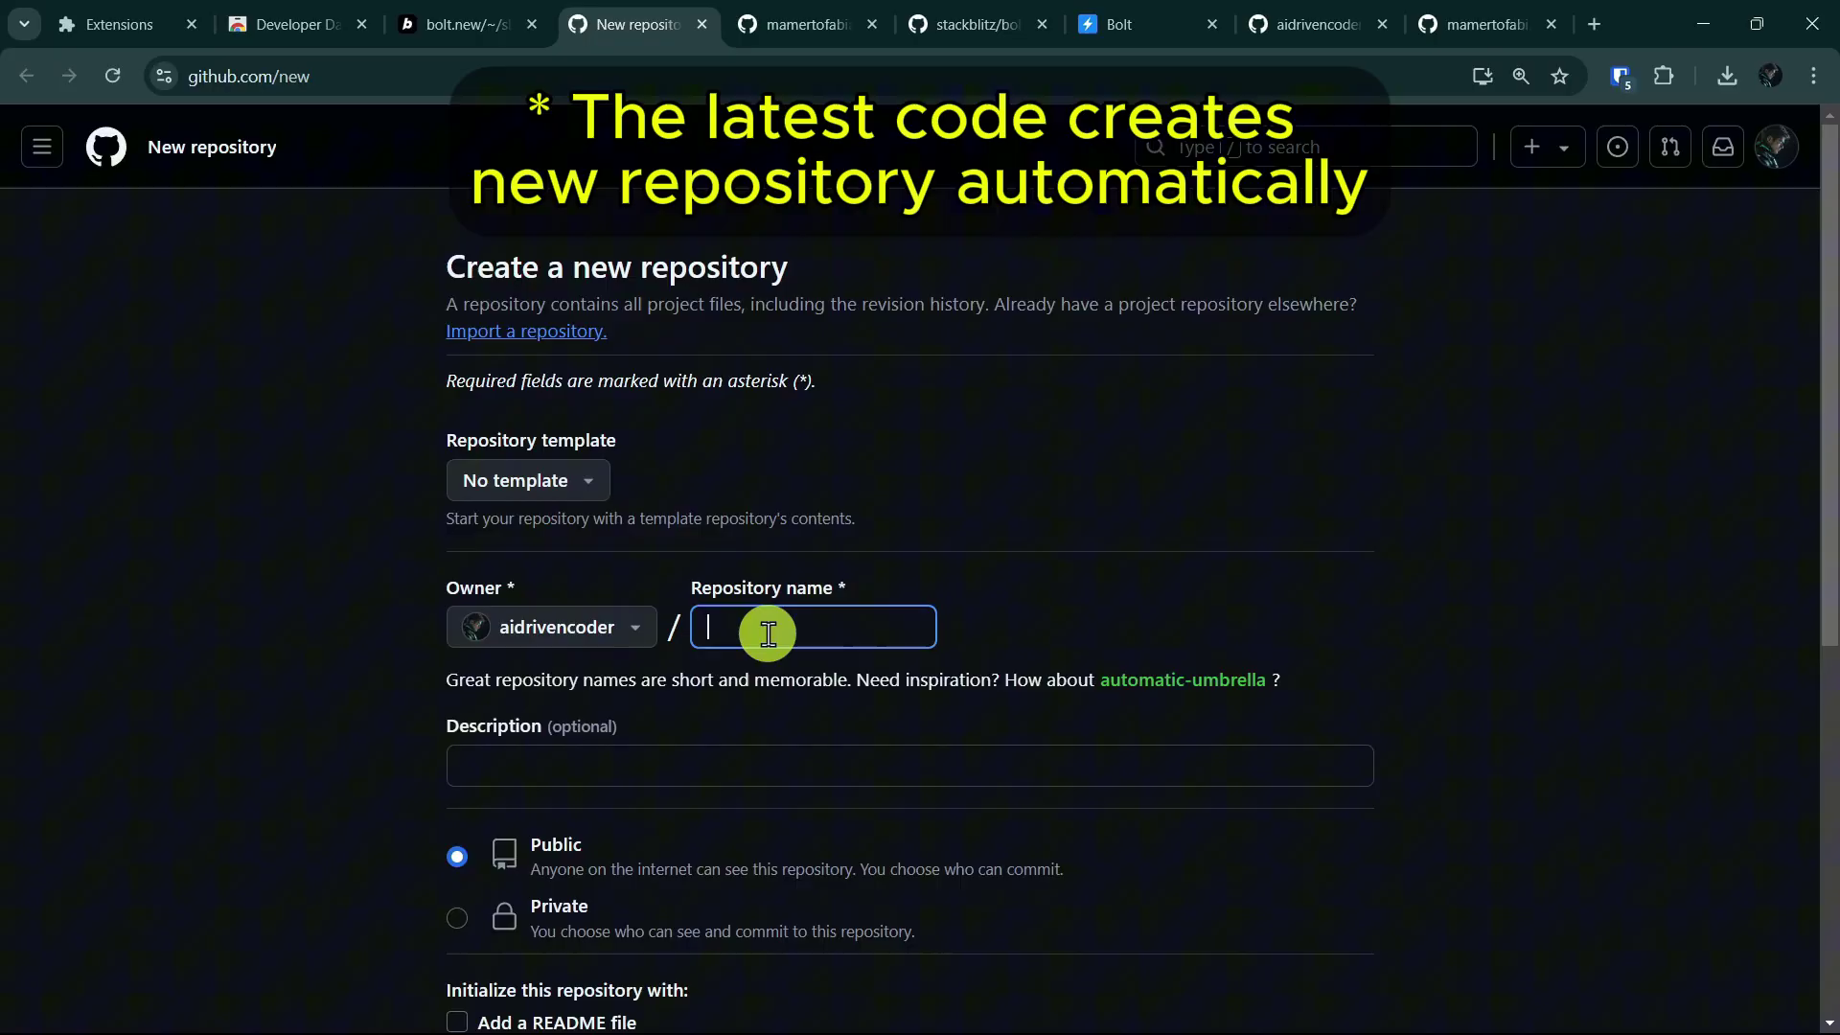
text(204)
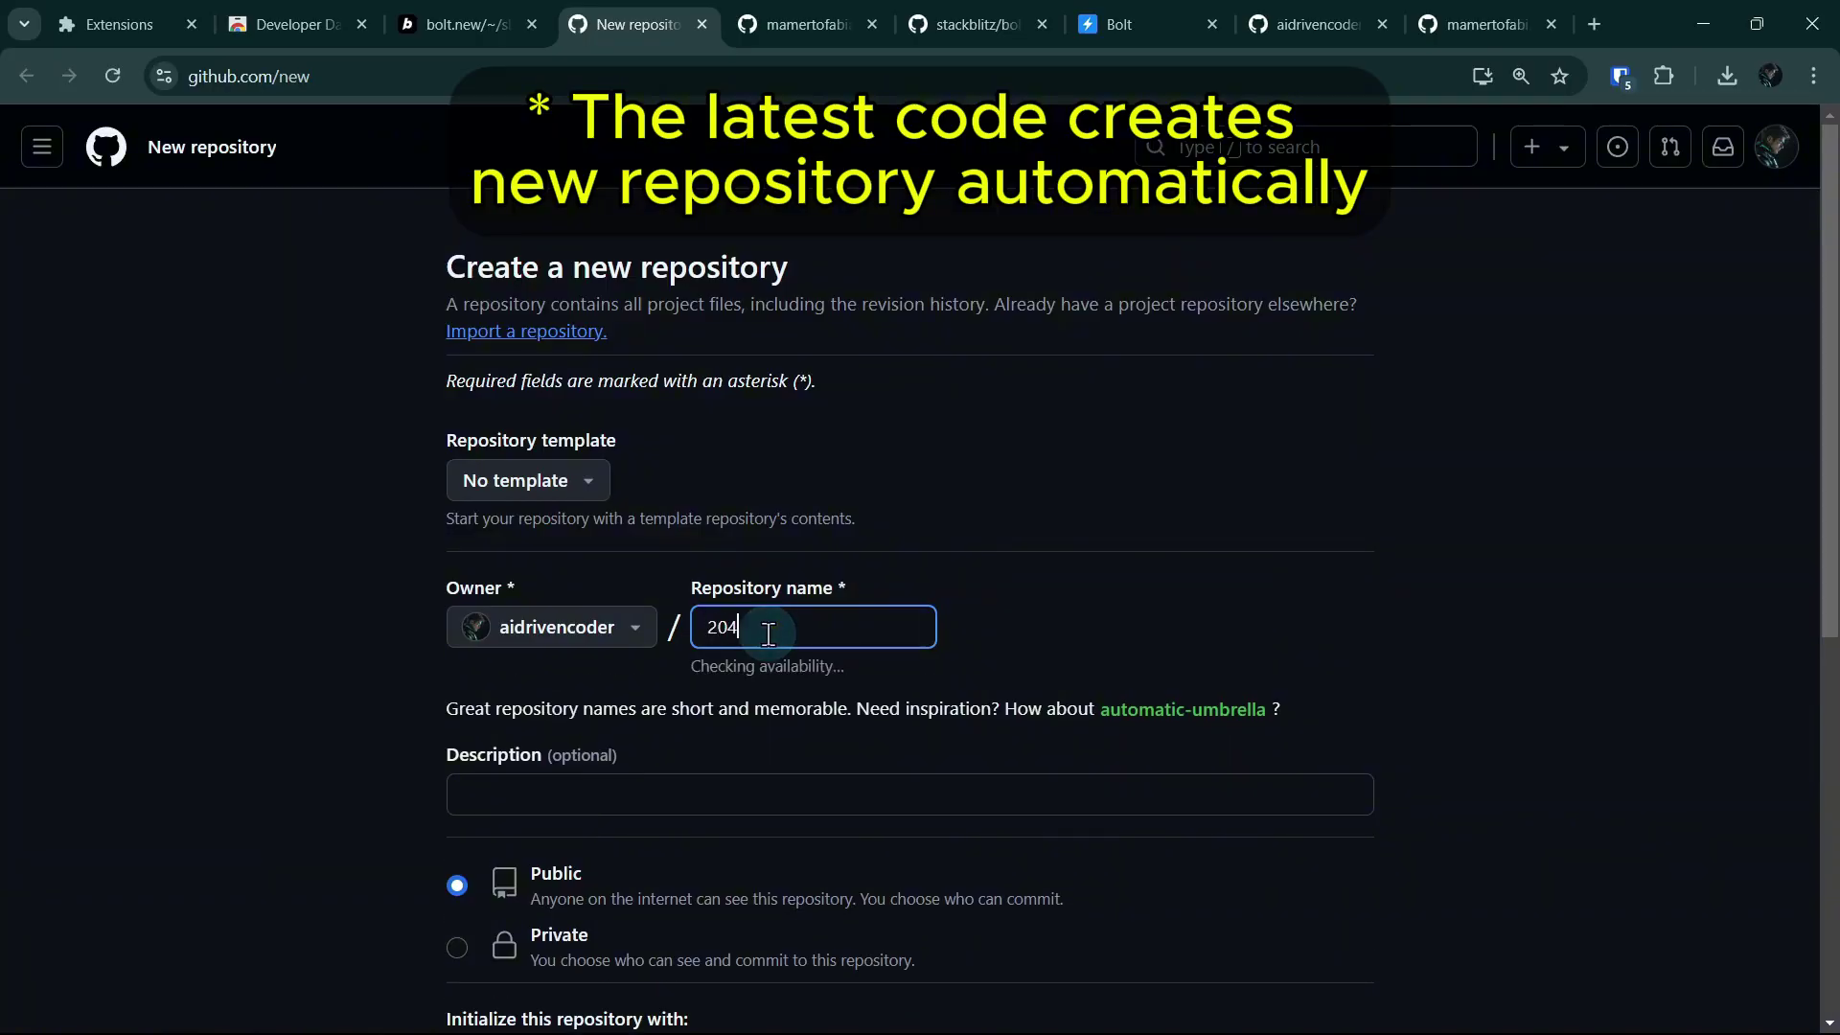
text(8-)
scroll(921, 576, down, 5)
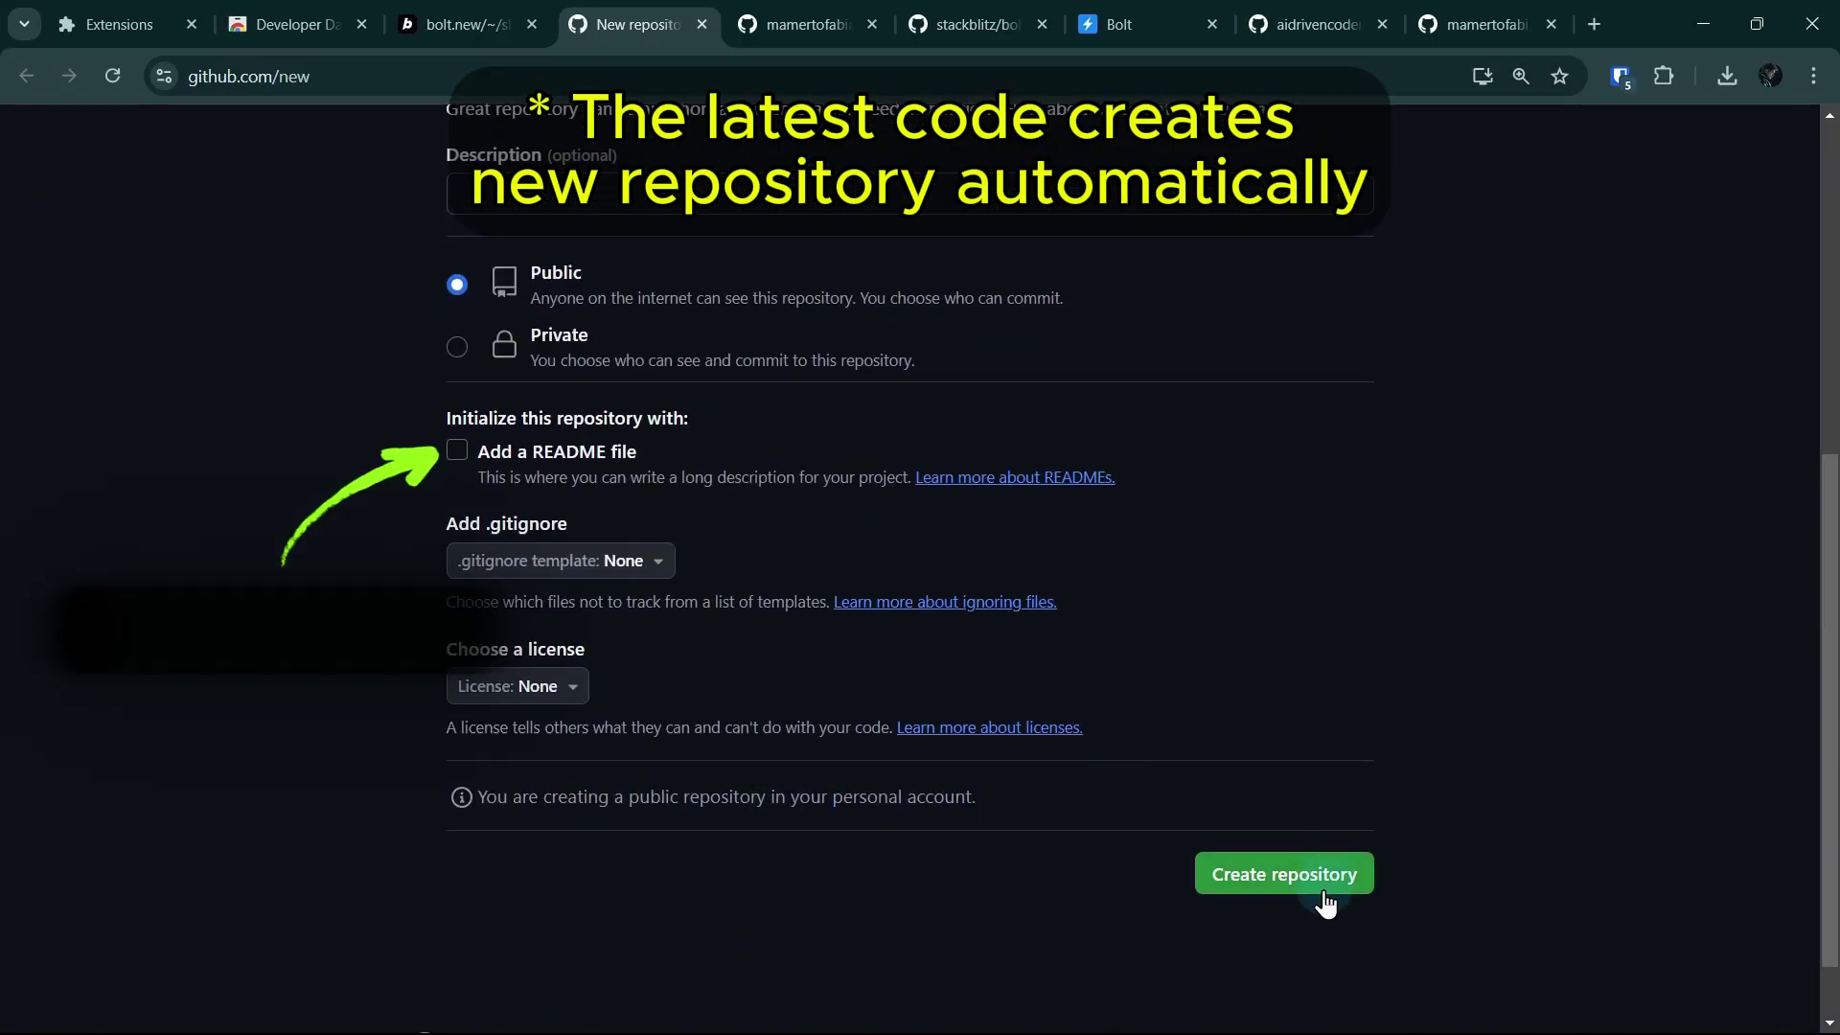
click(1283, 875)
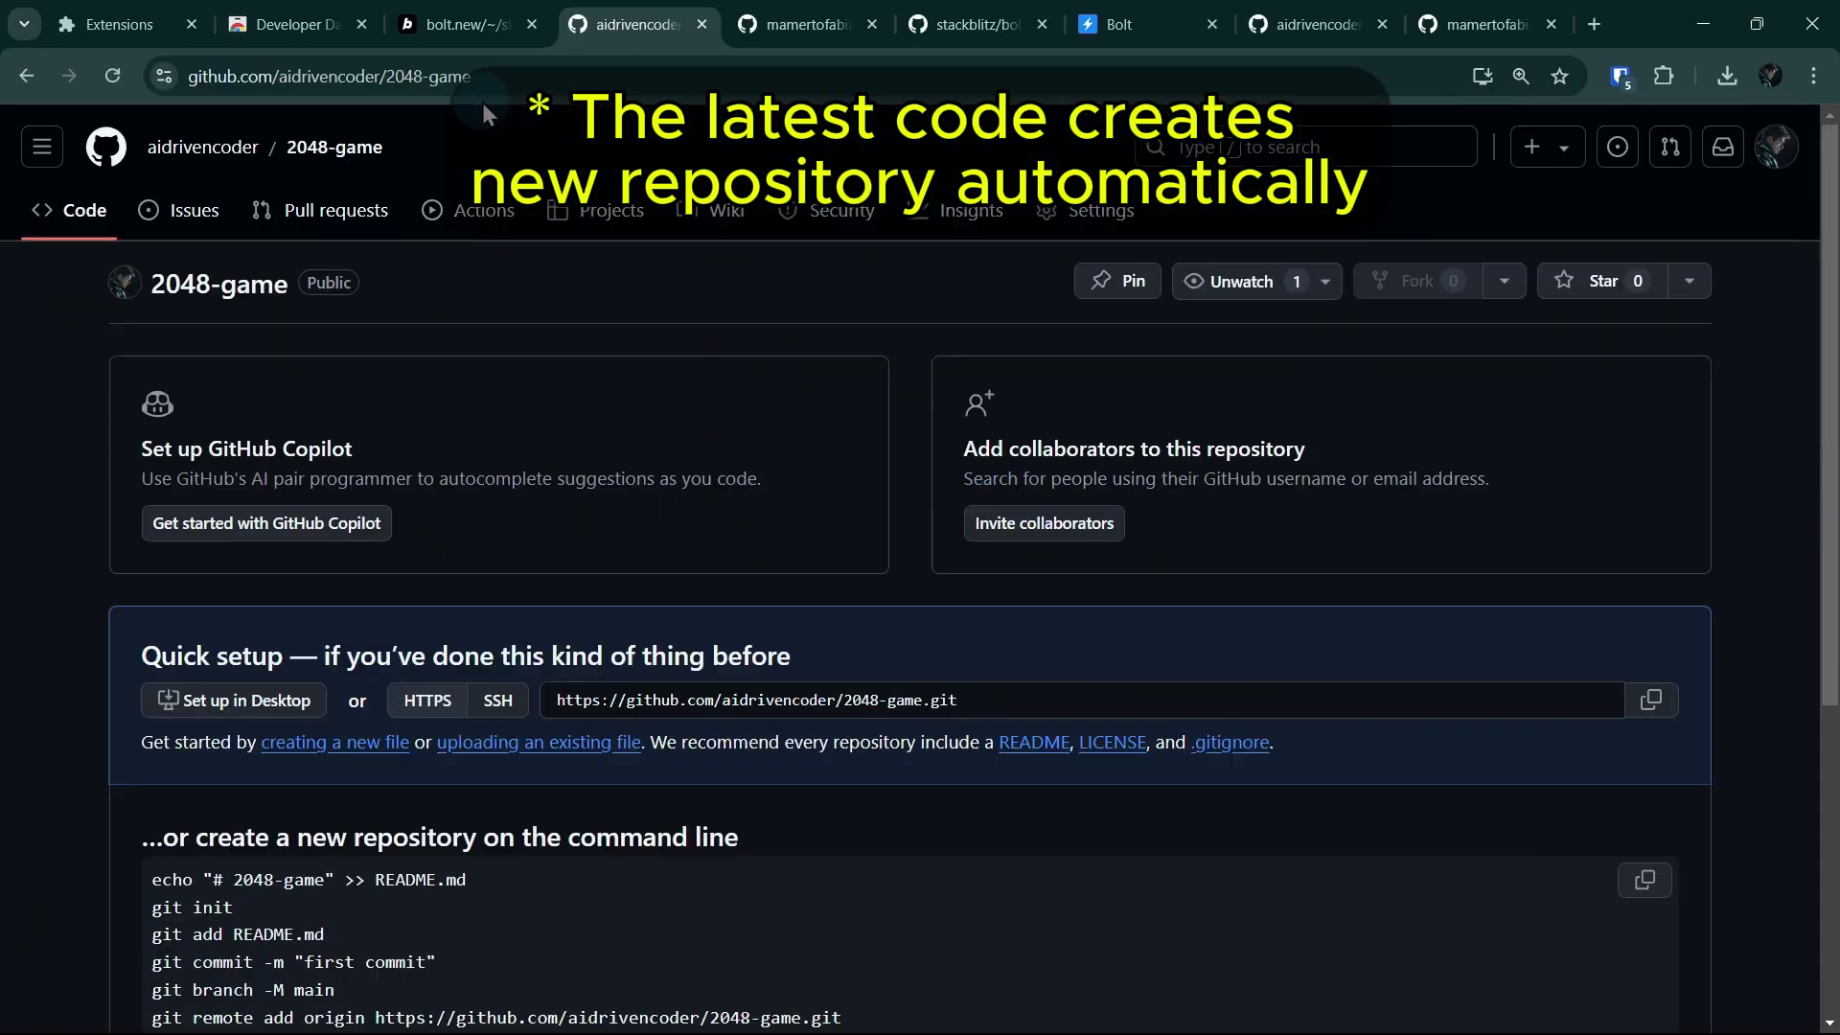
click(431, 76)
drag(441, 76, 532, 77)
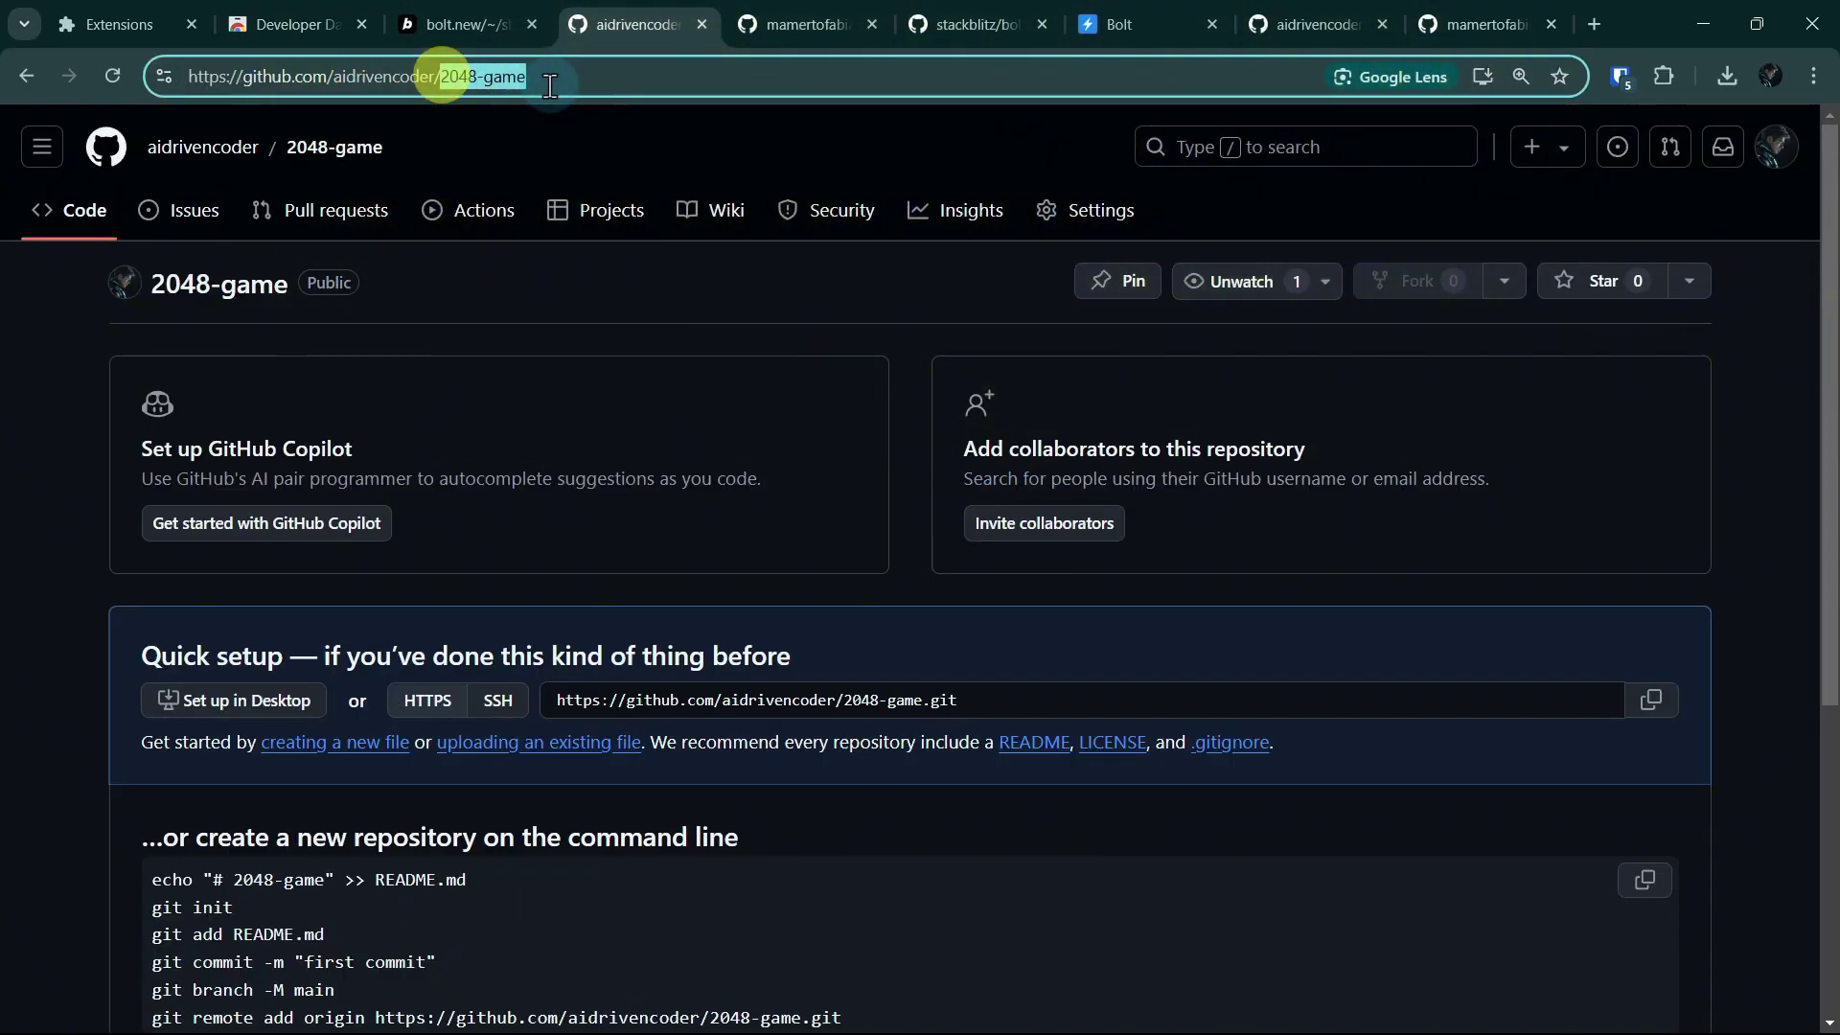
From the bolt.new project, open the extension's Missing Configuration and its 'Generate a GitHub token' link
click(456, 18)
click(1668, 134)
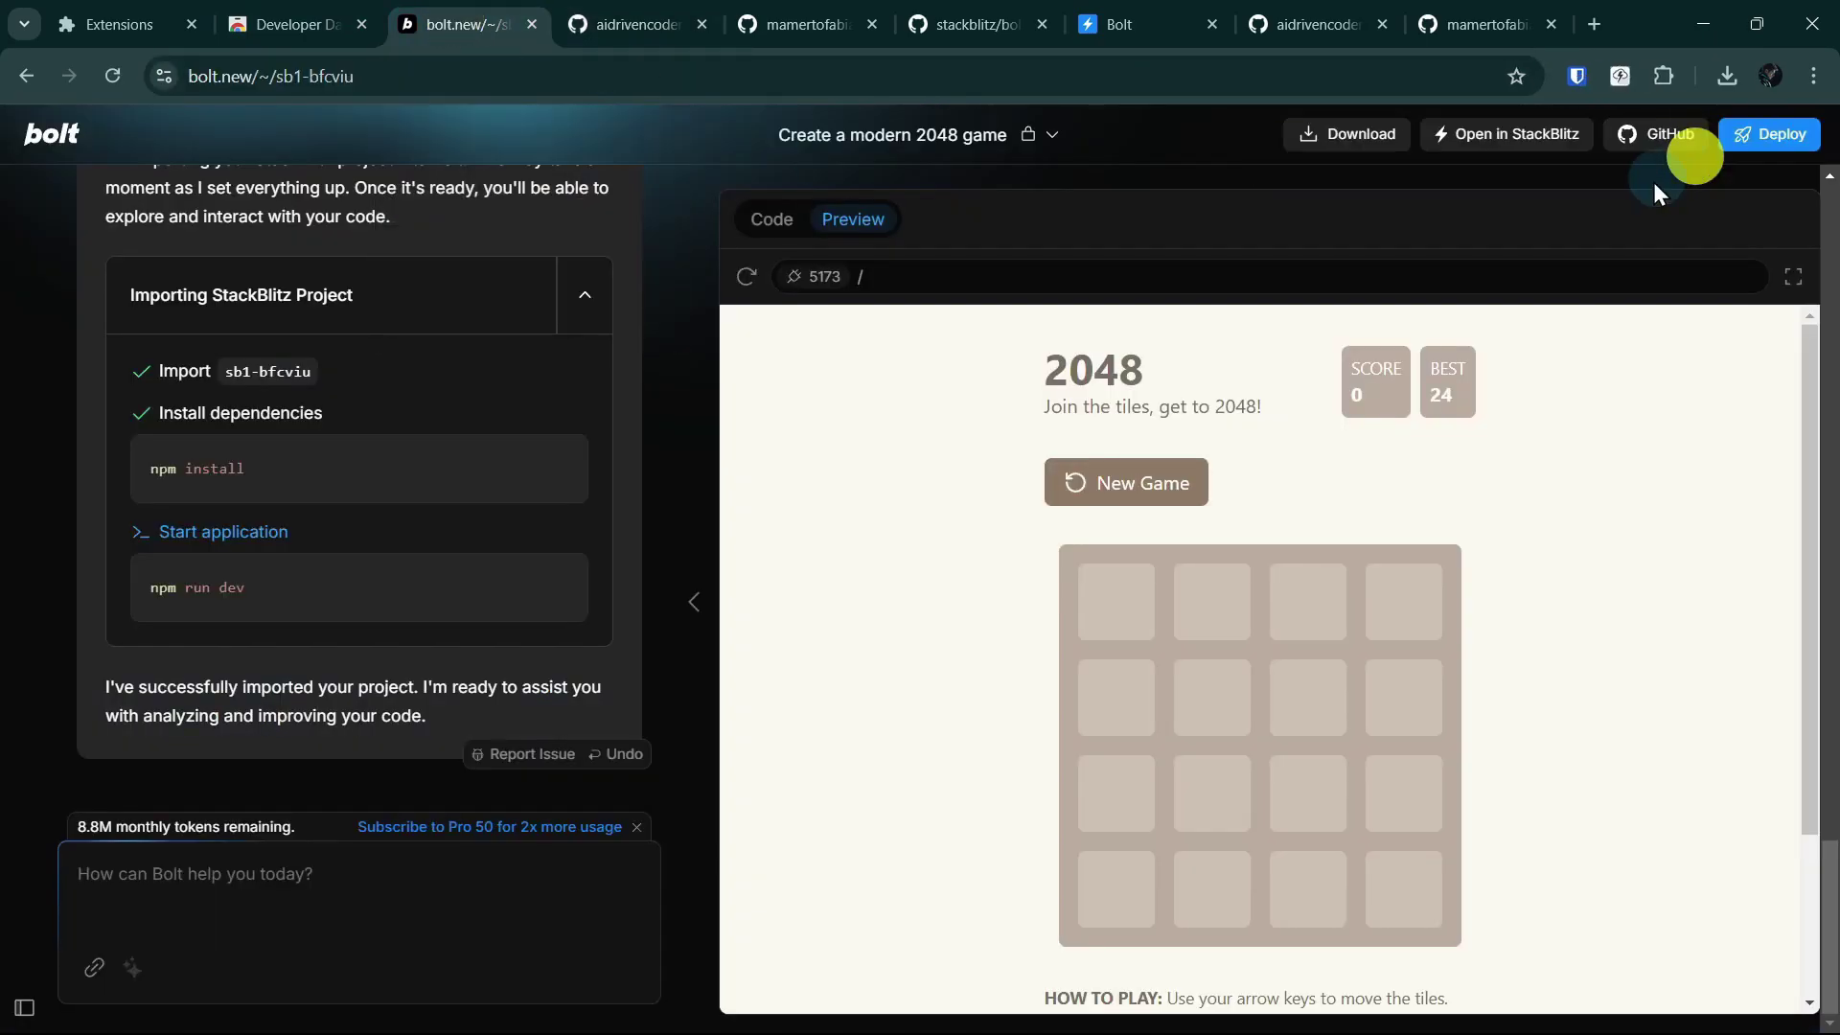
click(1620, 77)
click(1467, 356)
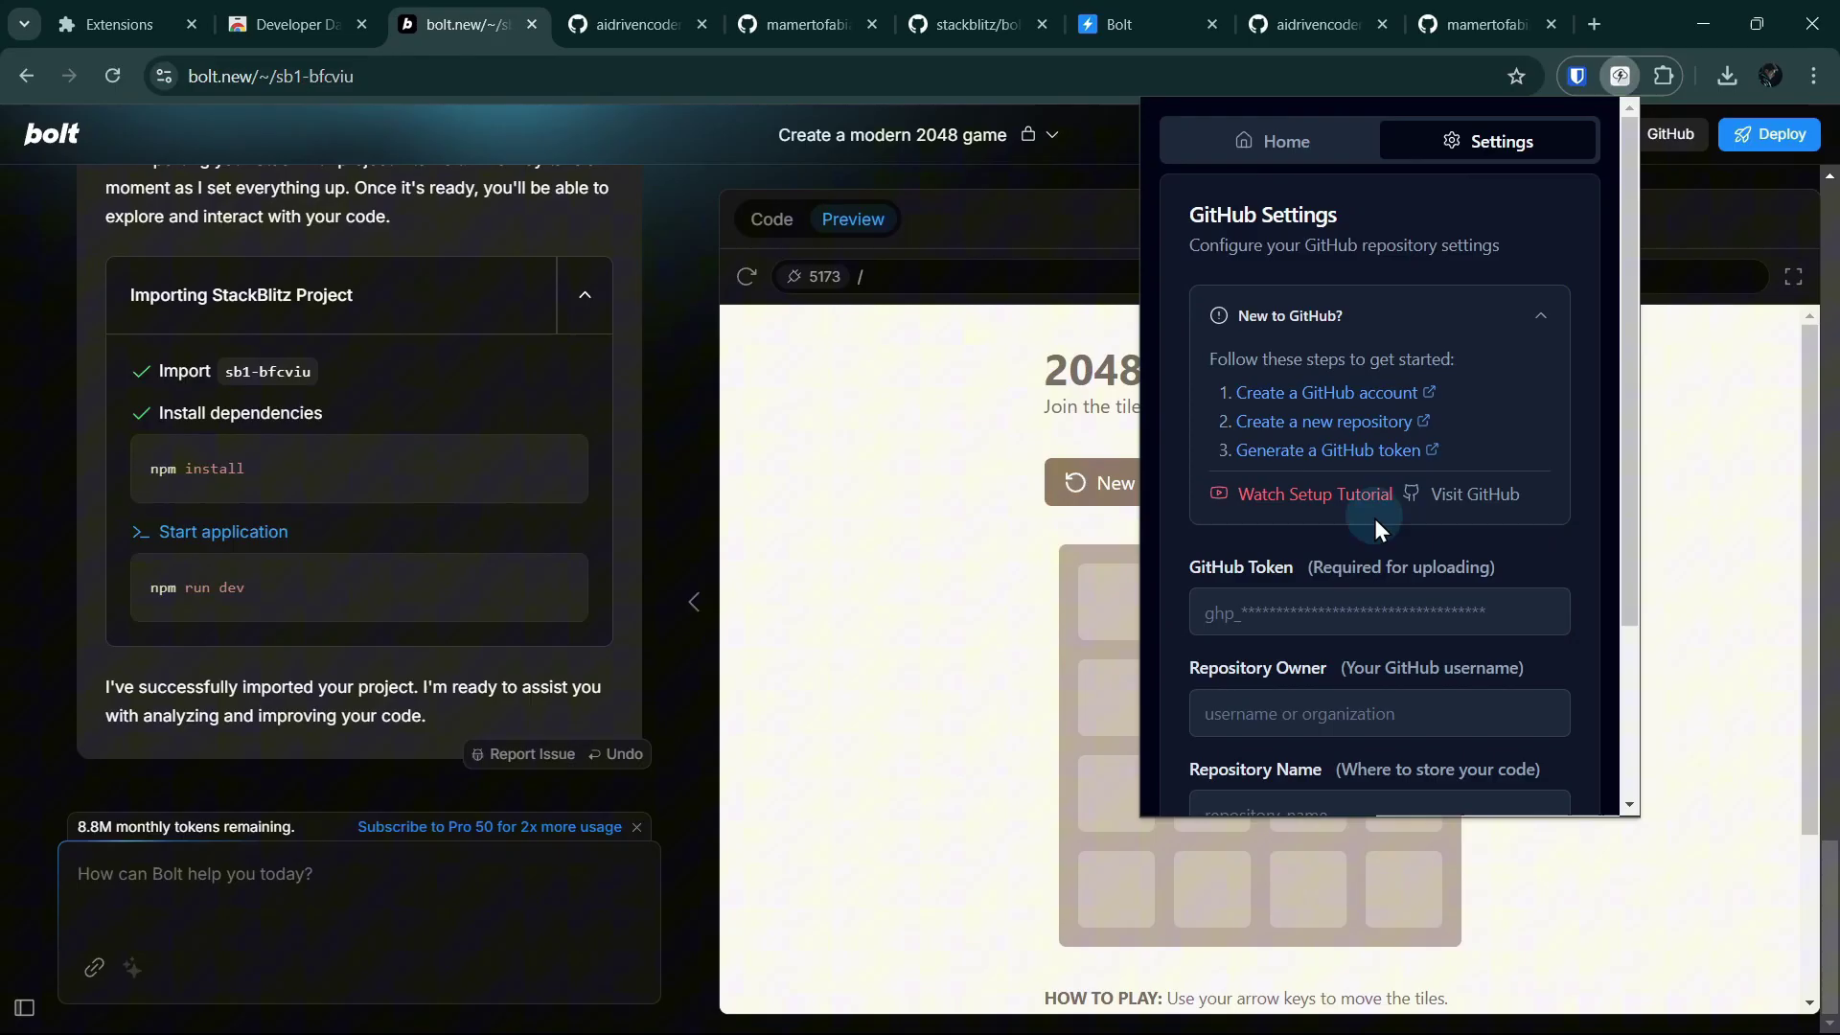
click(1328, 451)
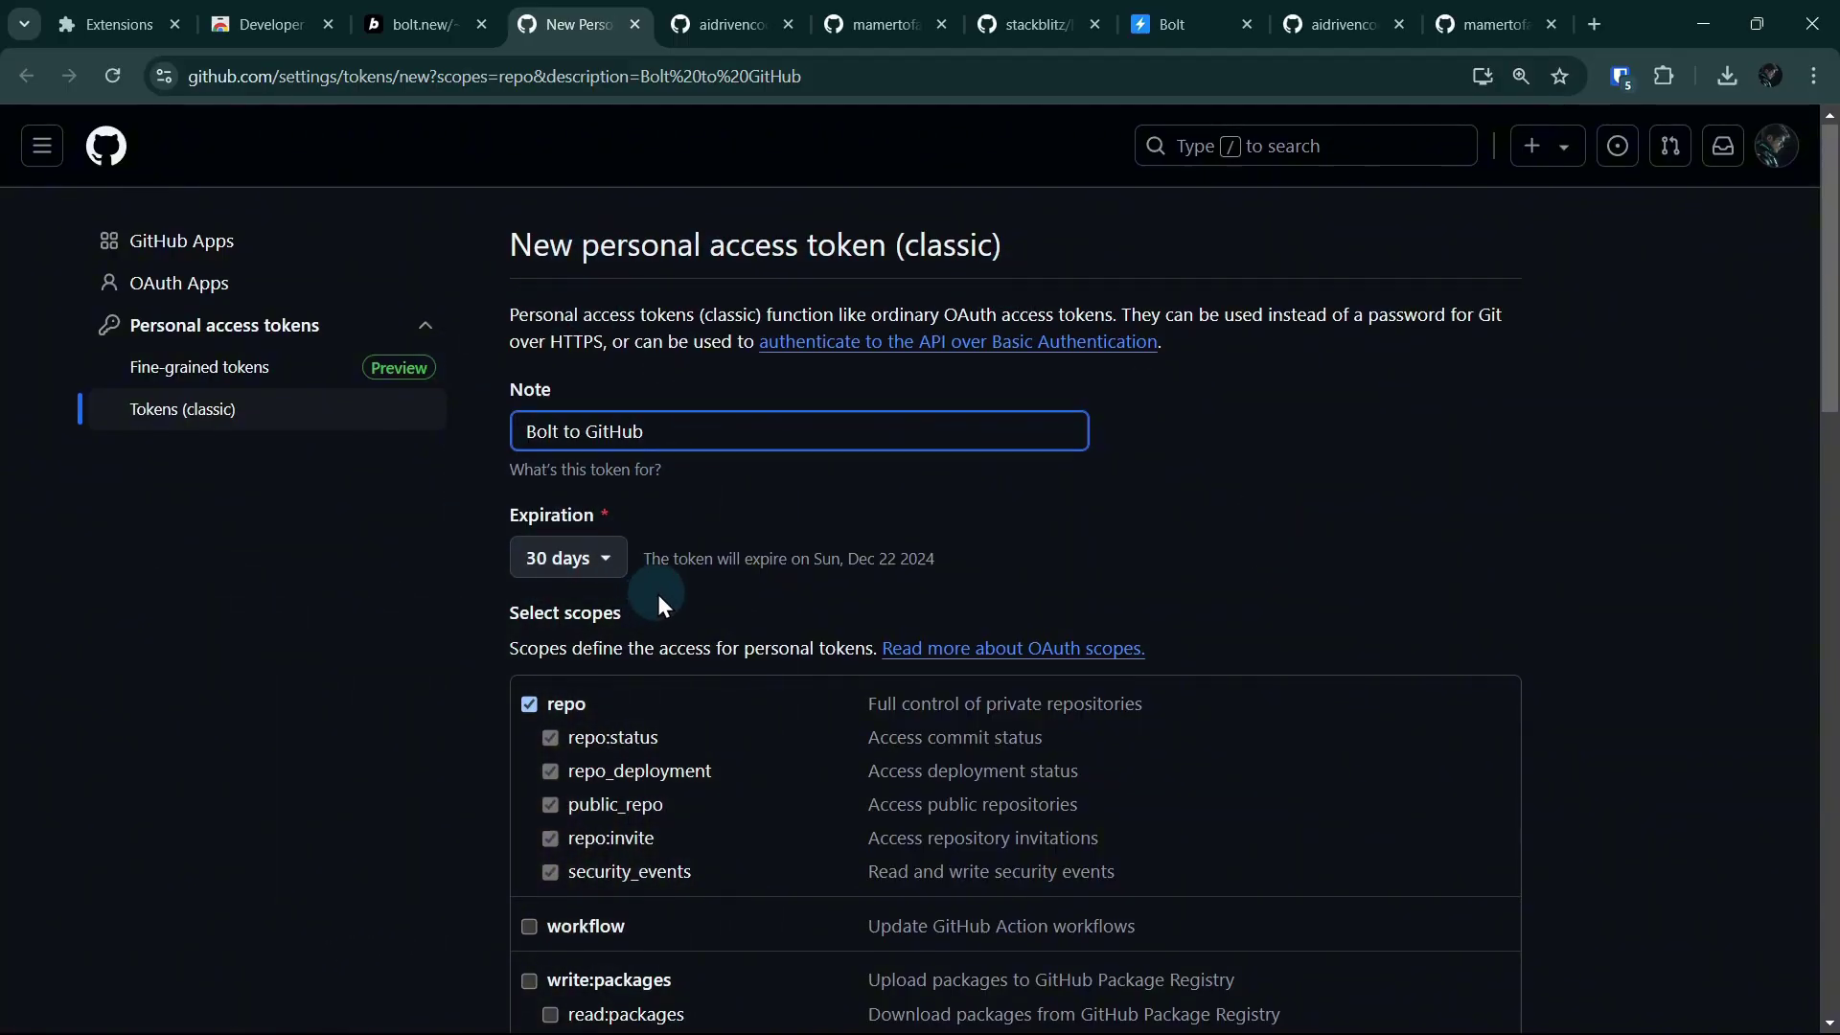
scroll(657, 594, down, 10)
scroll(656, 594, down, 8)
scroll(657, 594, down, 1)
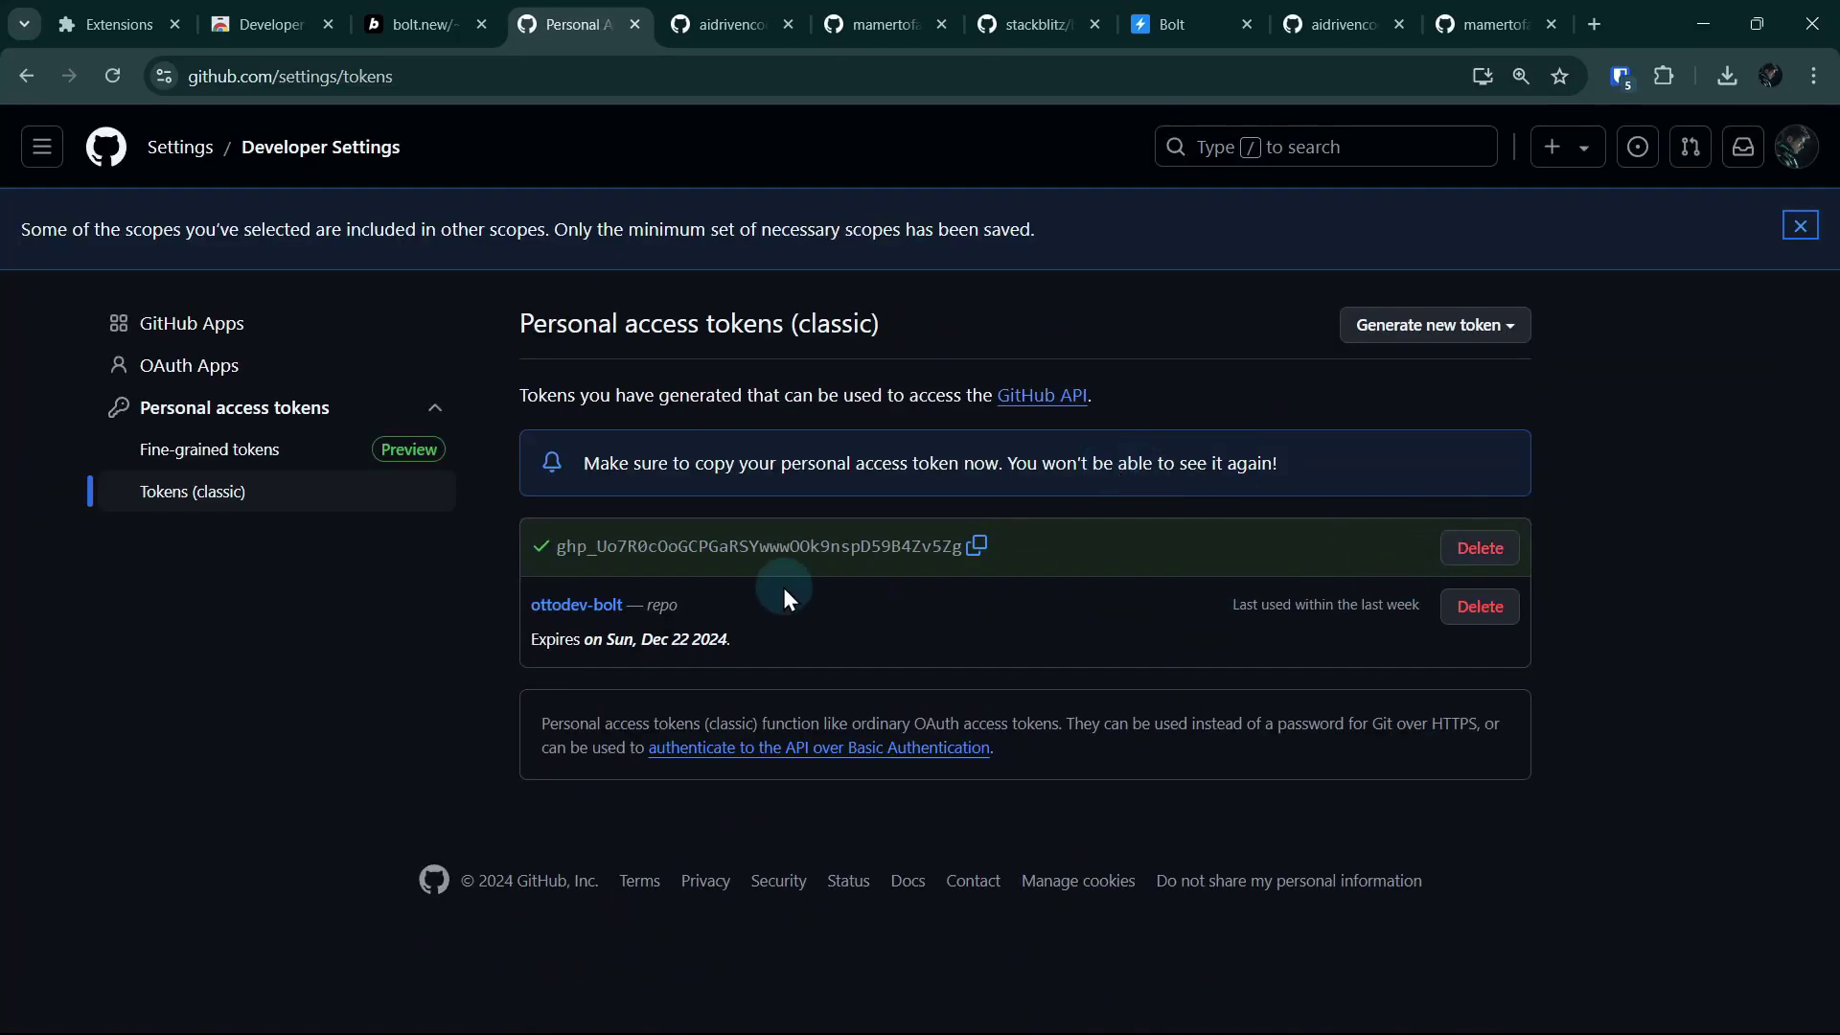
Copy the newly generated classic token with repo scope and 30-day expiry
click(979, 548)
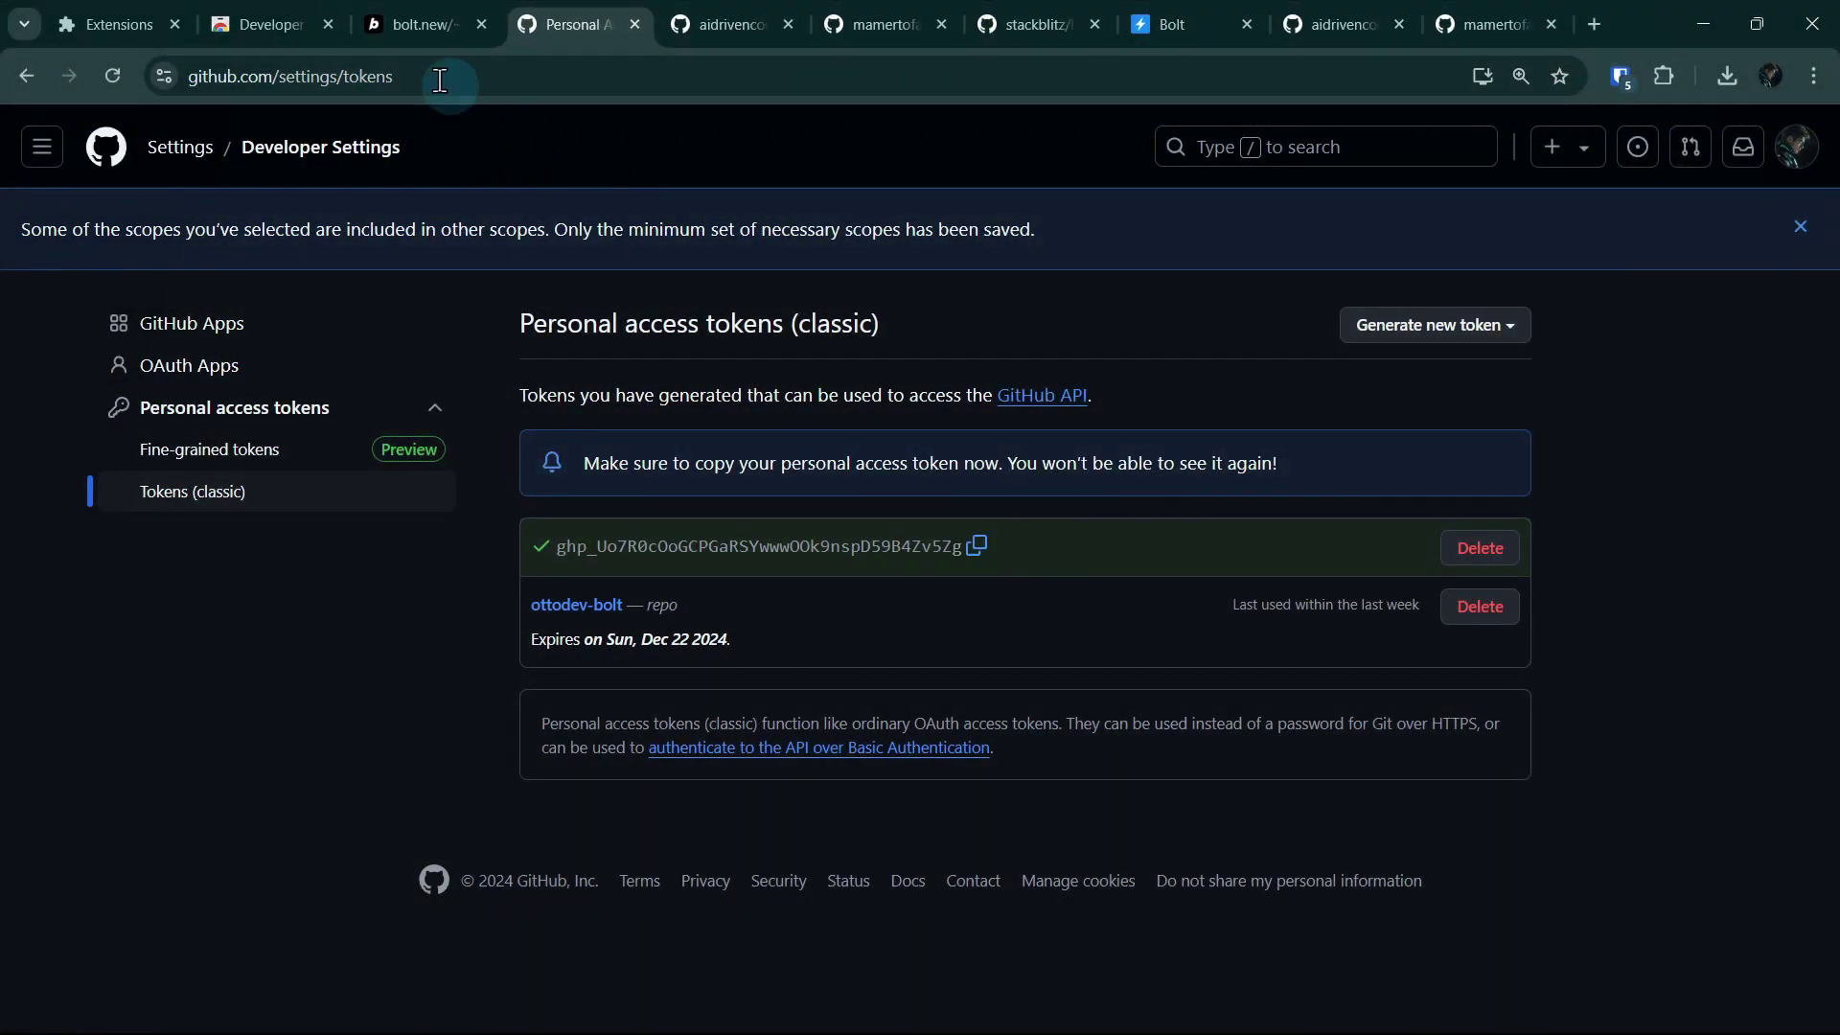
Pin the Bolt to GitHub extension and open its GitHub settings from the bolt.new project
click(421, 25)
click(1662, 133)
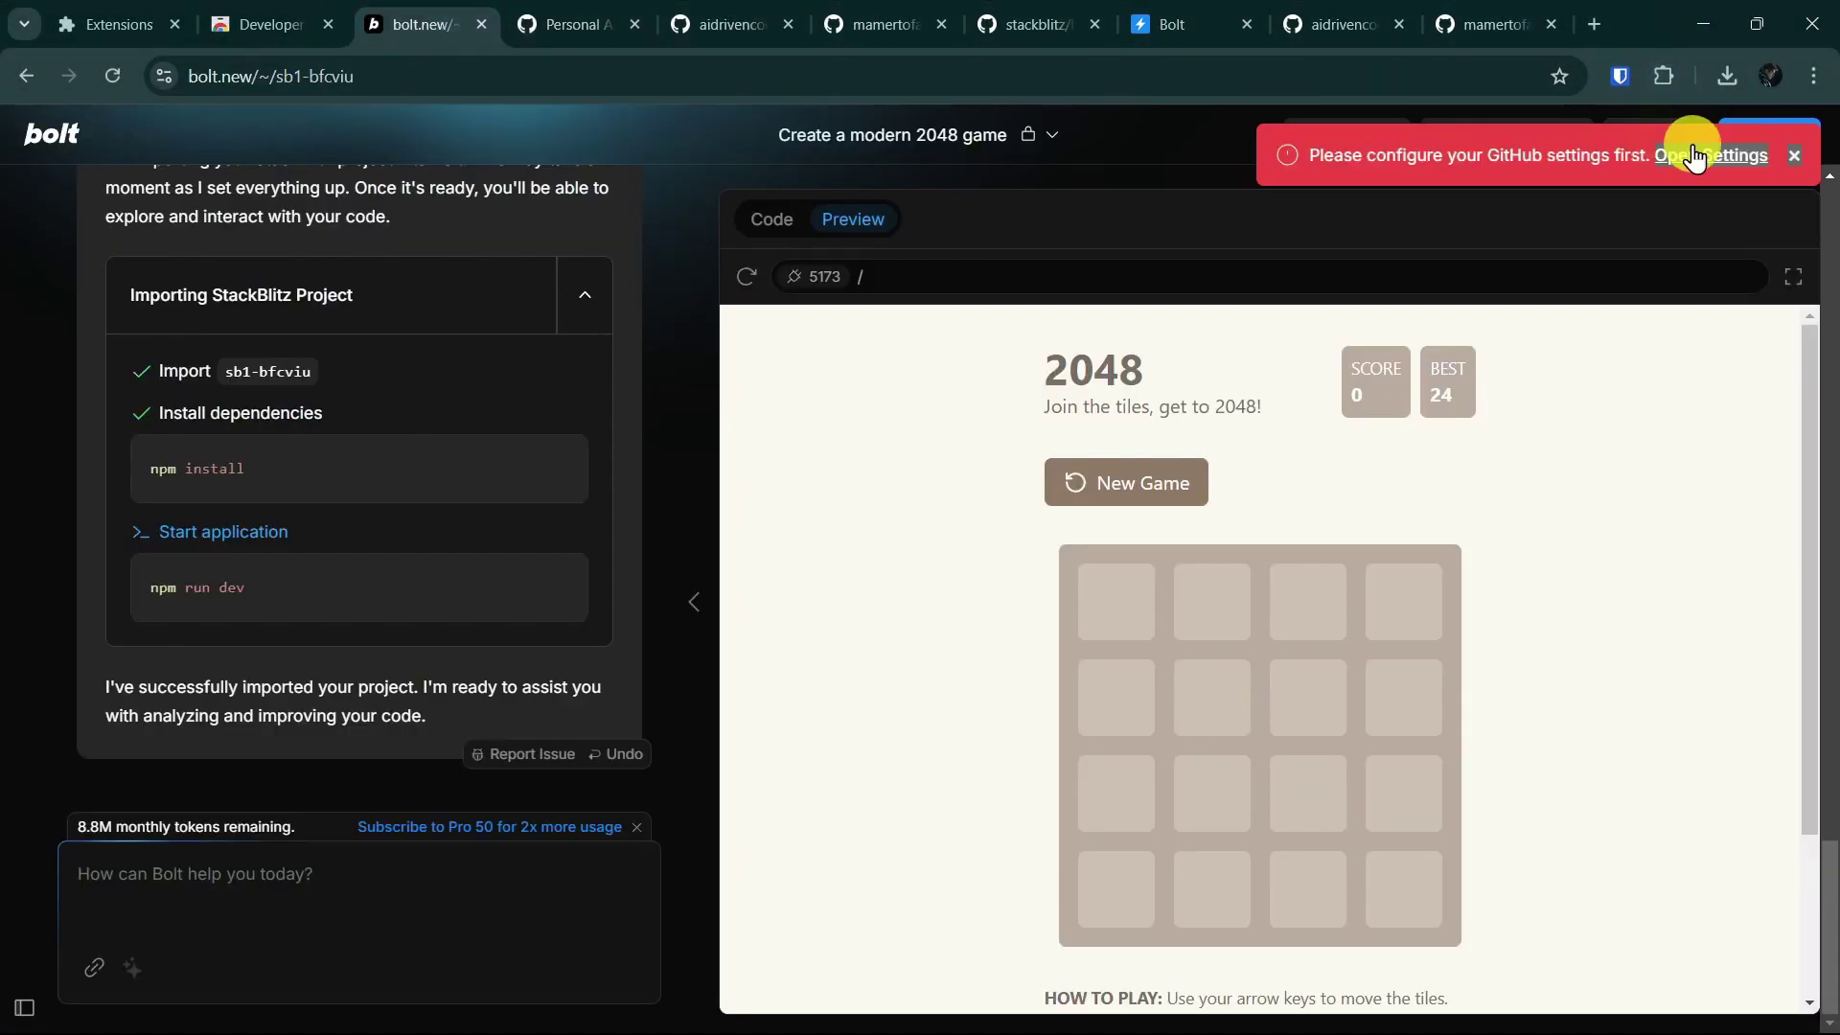
click(1712, 155)
click(1661, 76)
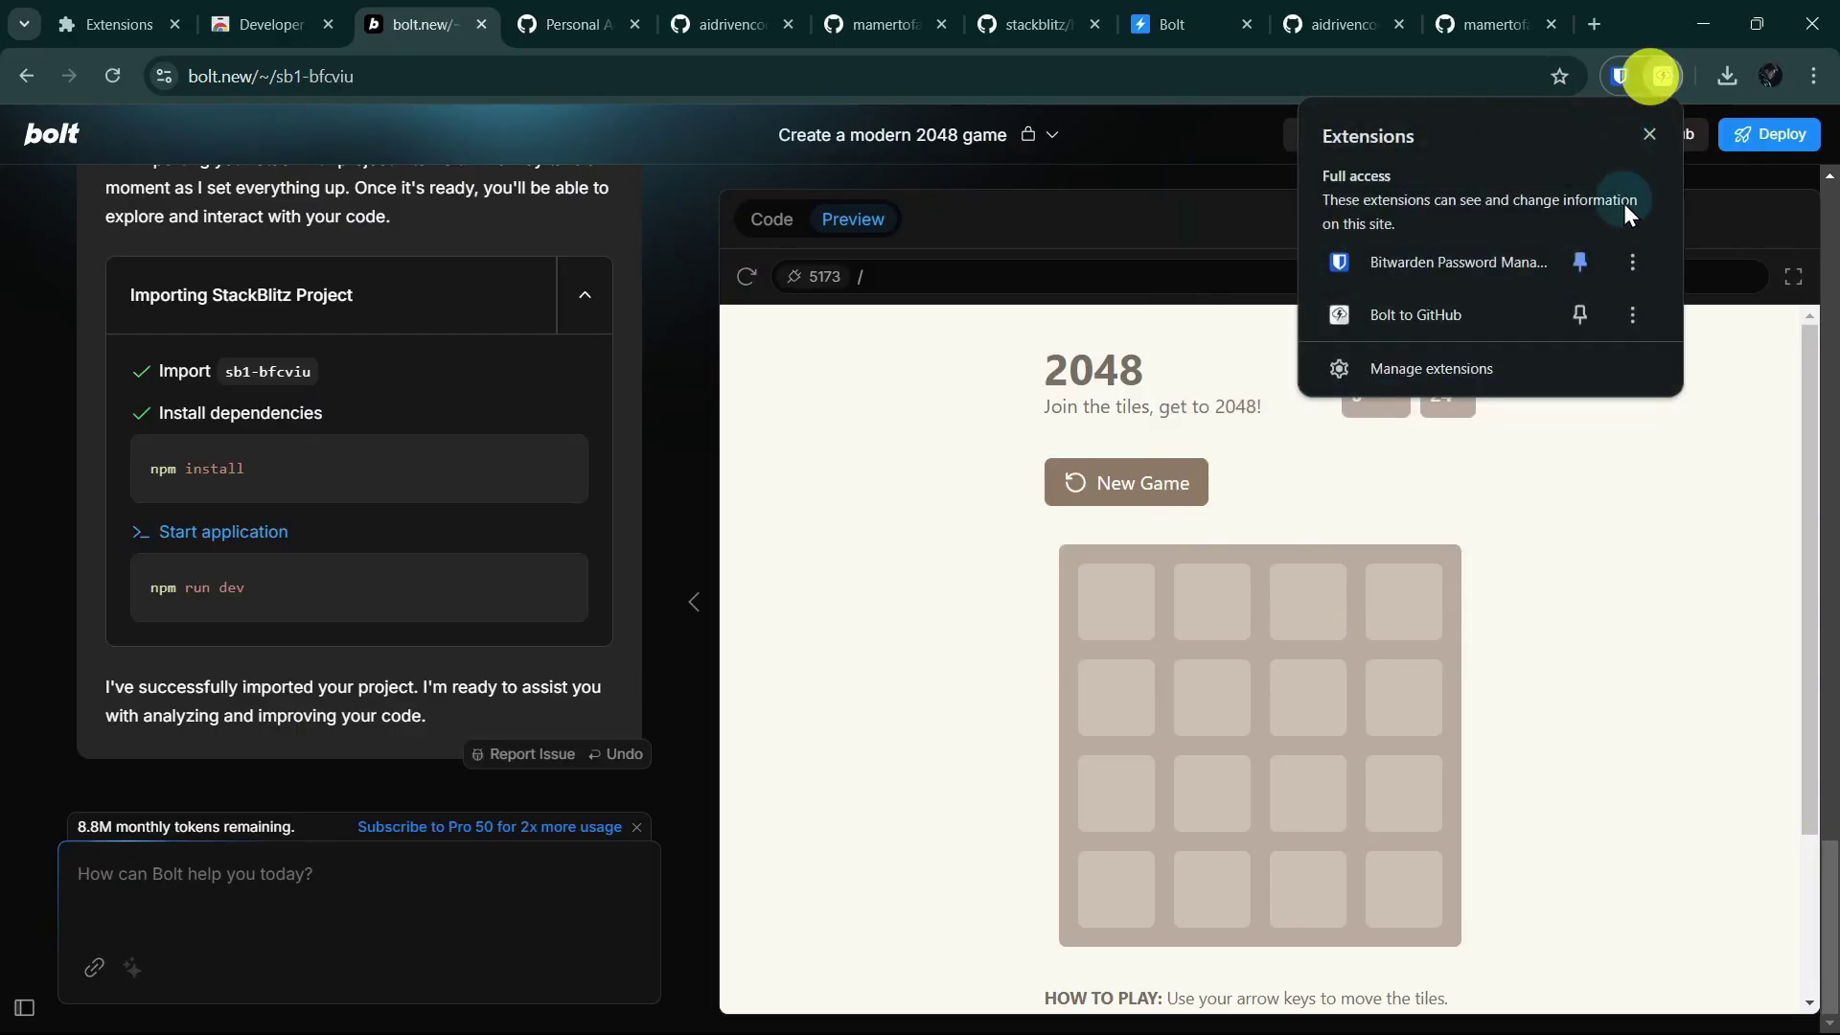
click(1578, 309)
click(1614, 74)
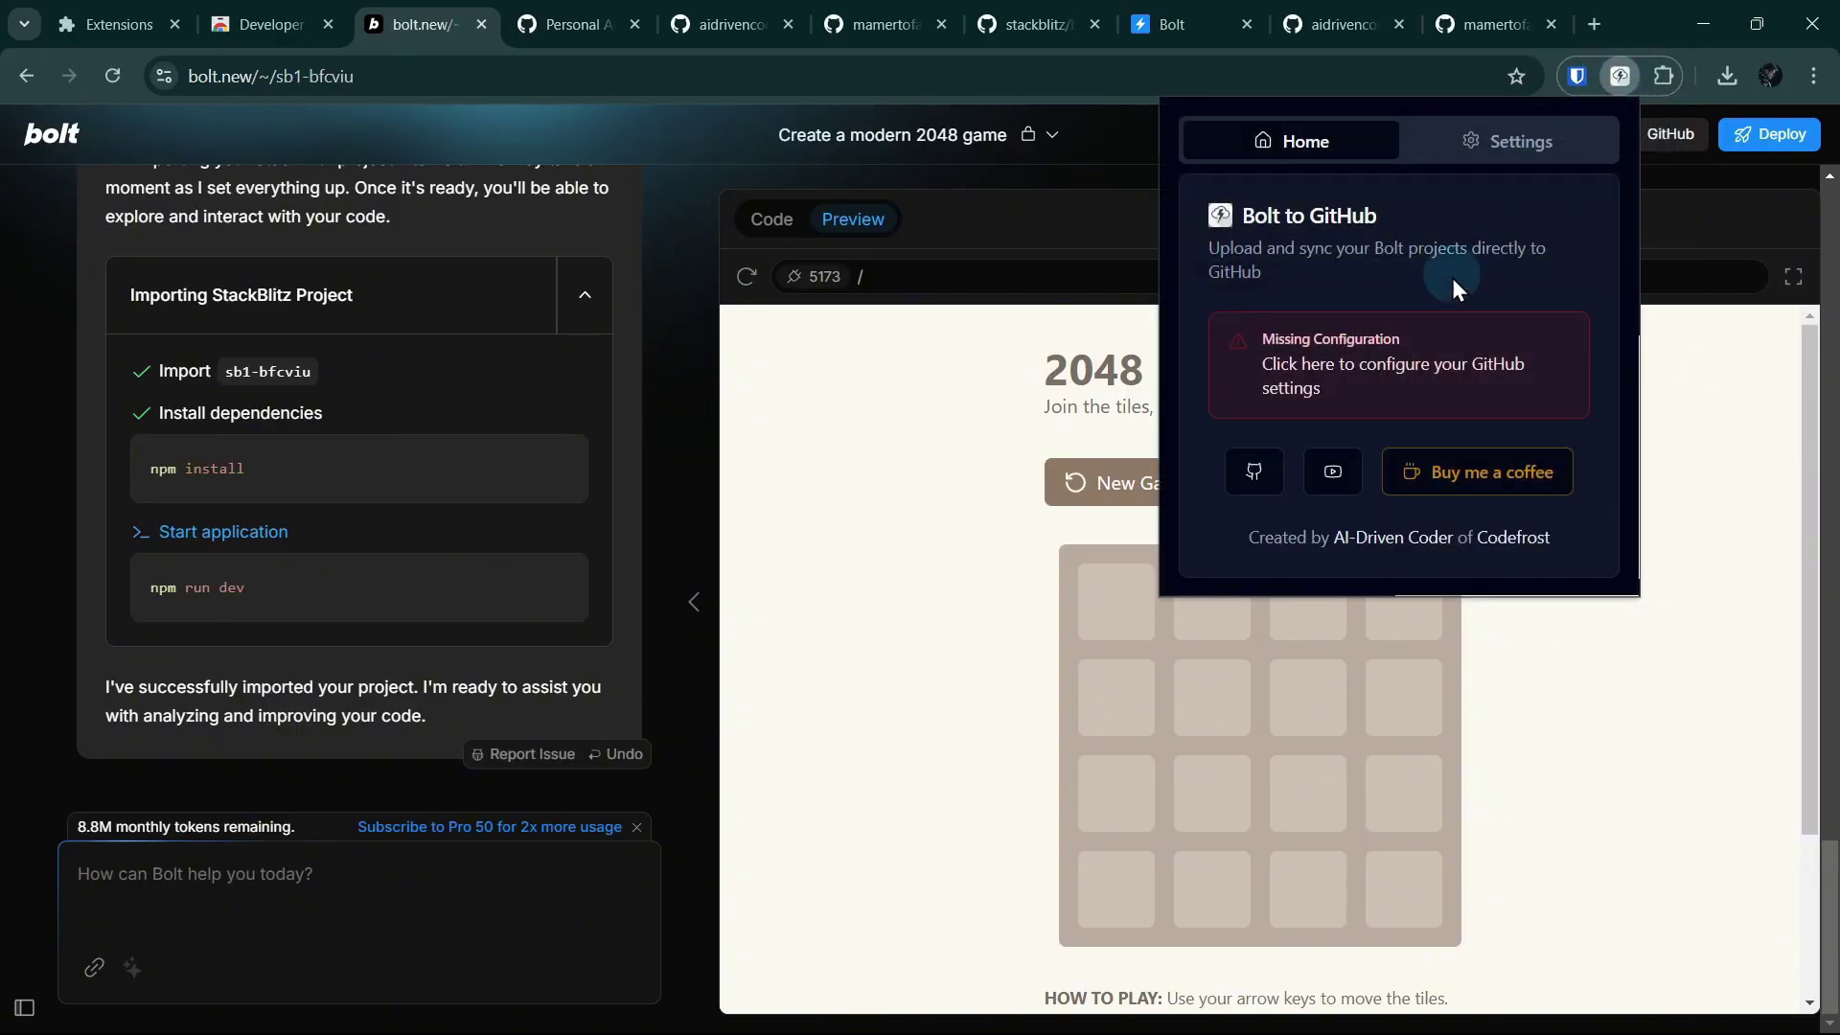
click(1428, 374)
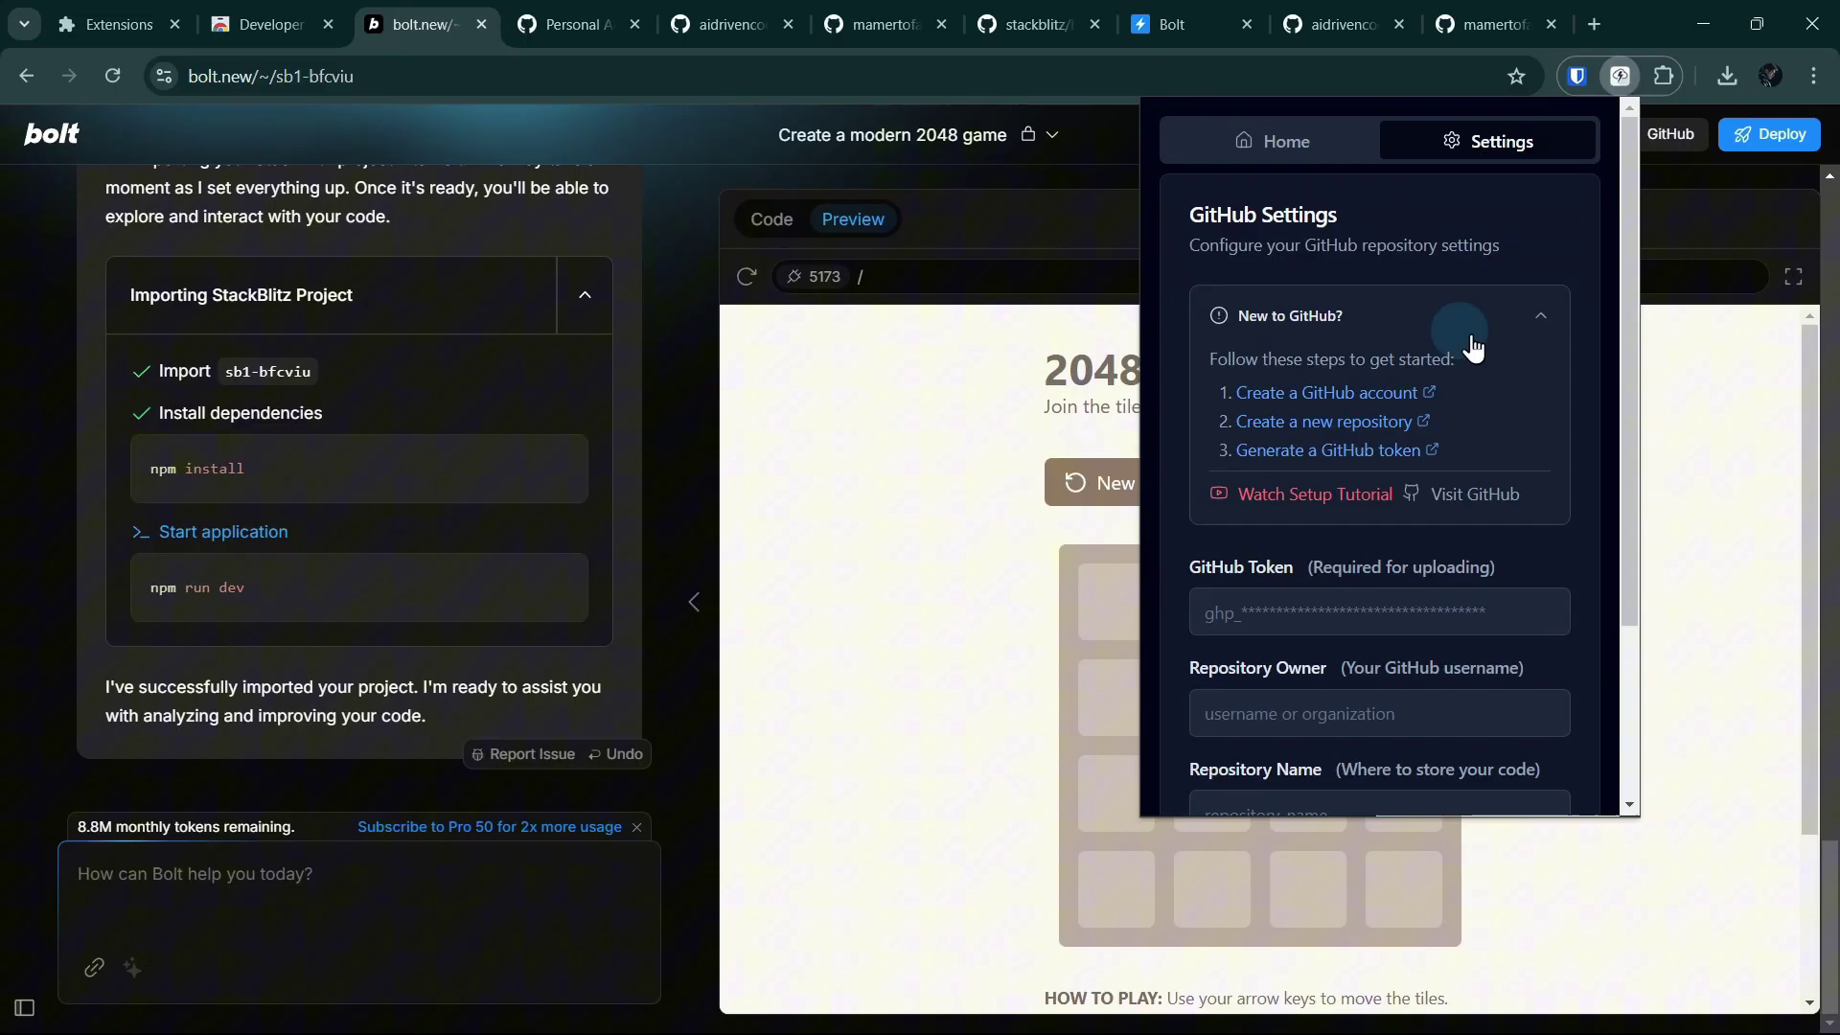
Save the pasted token, owner aidrivencoder, repository 2048-game and branch main
click(1391, 614)
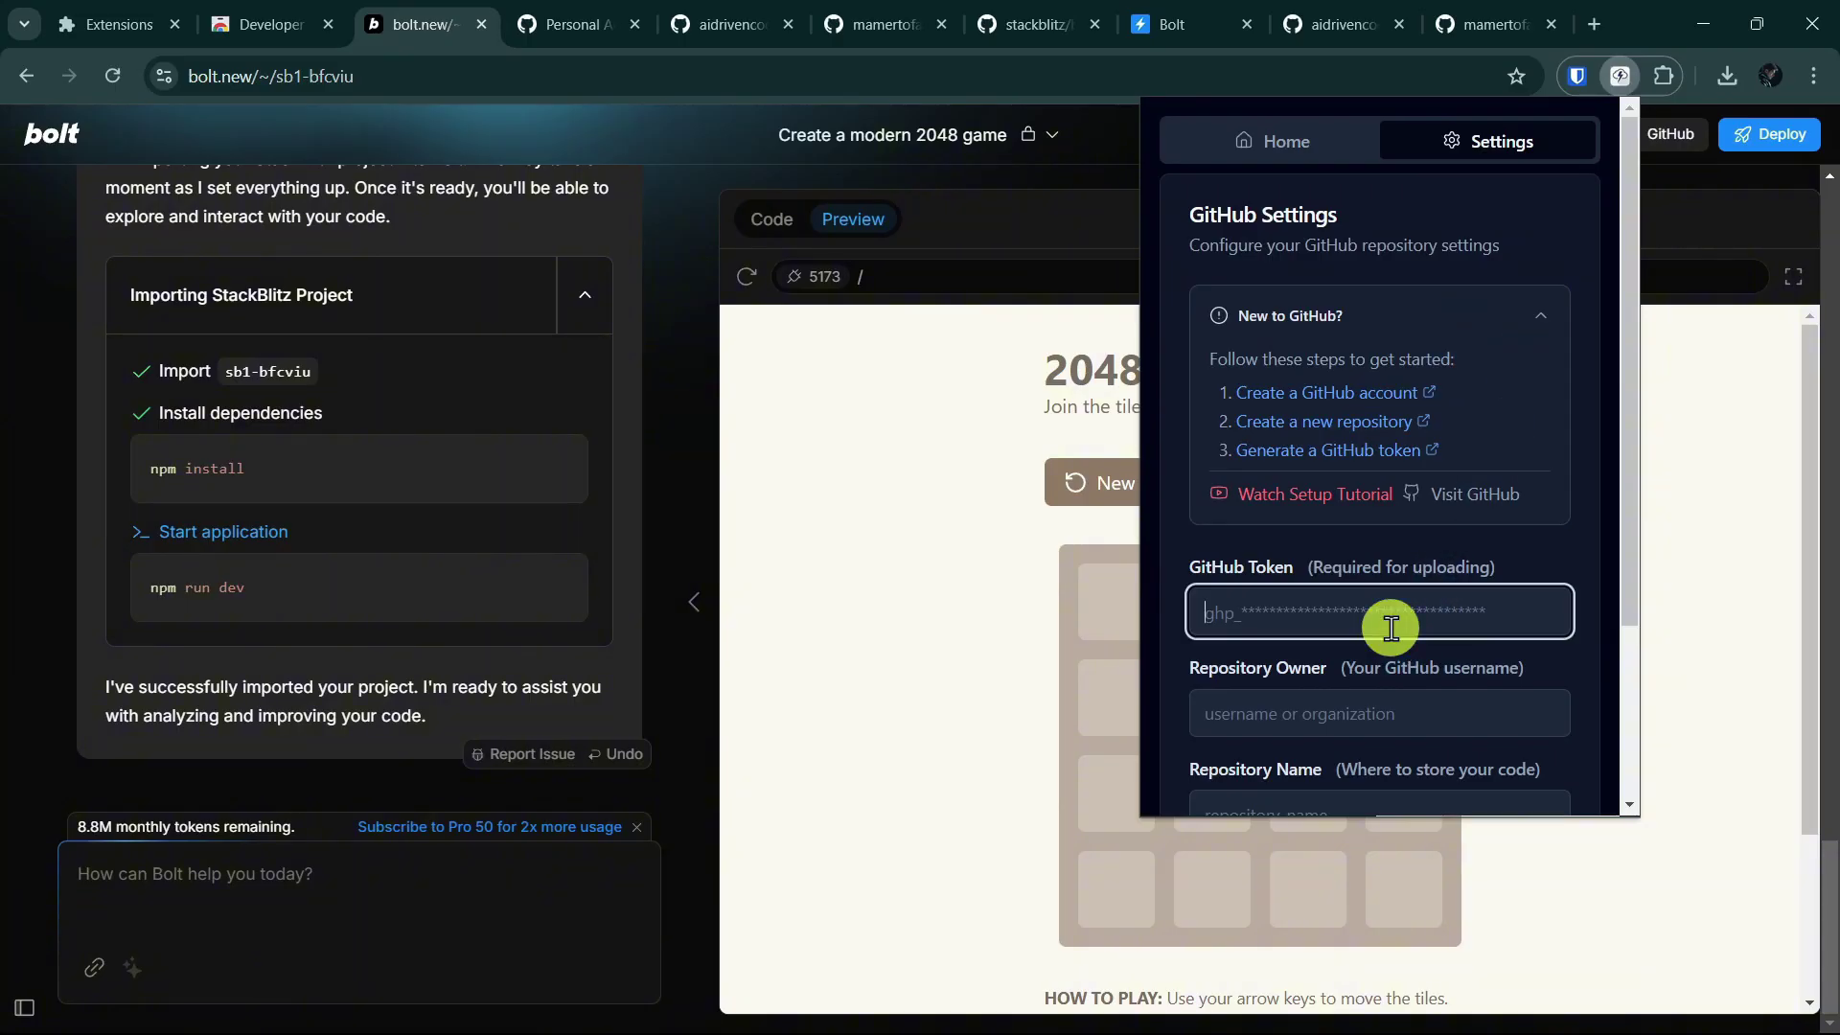
key(ctrl+v)
click(1380, 314)
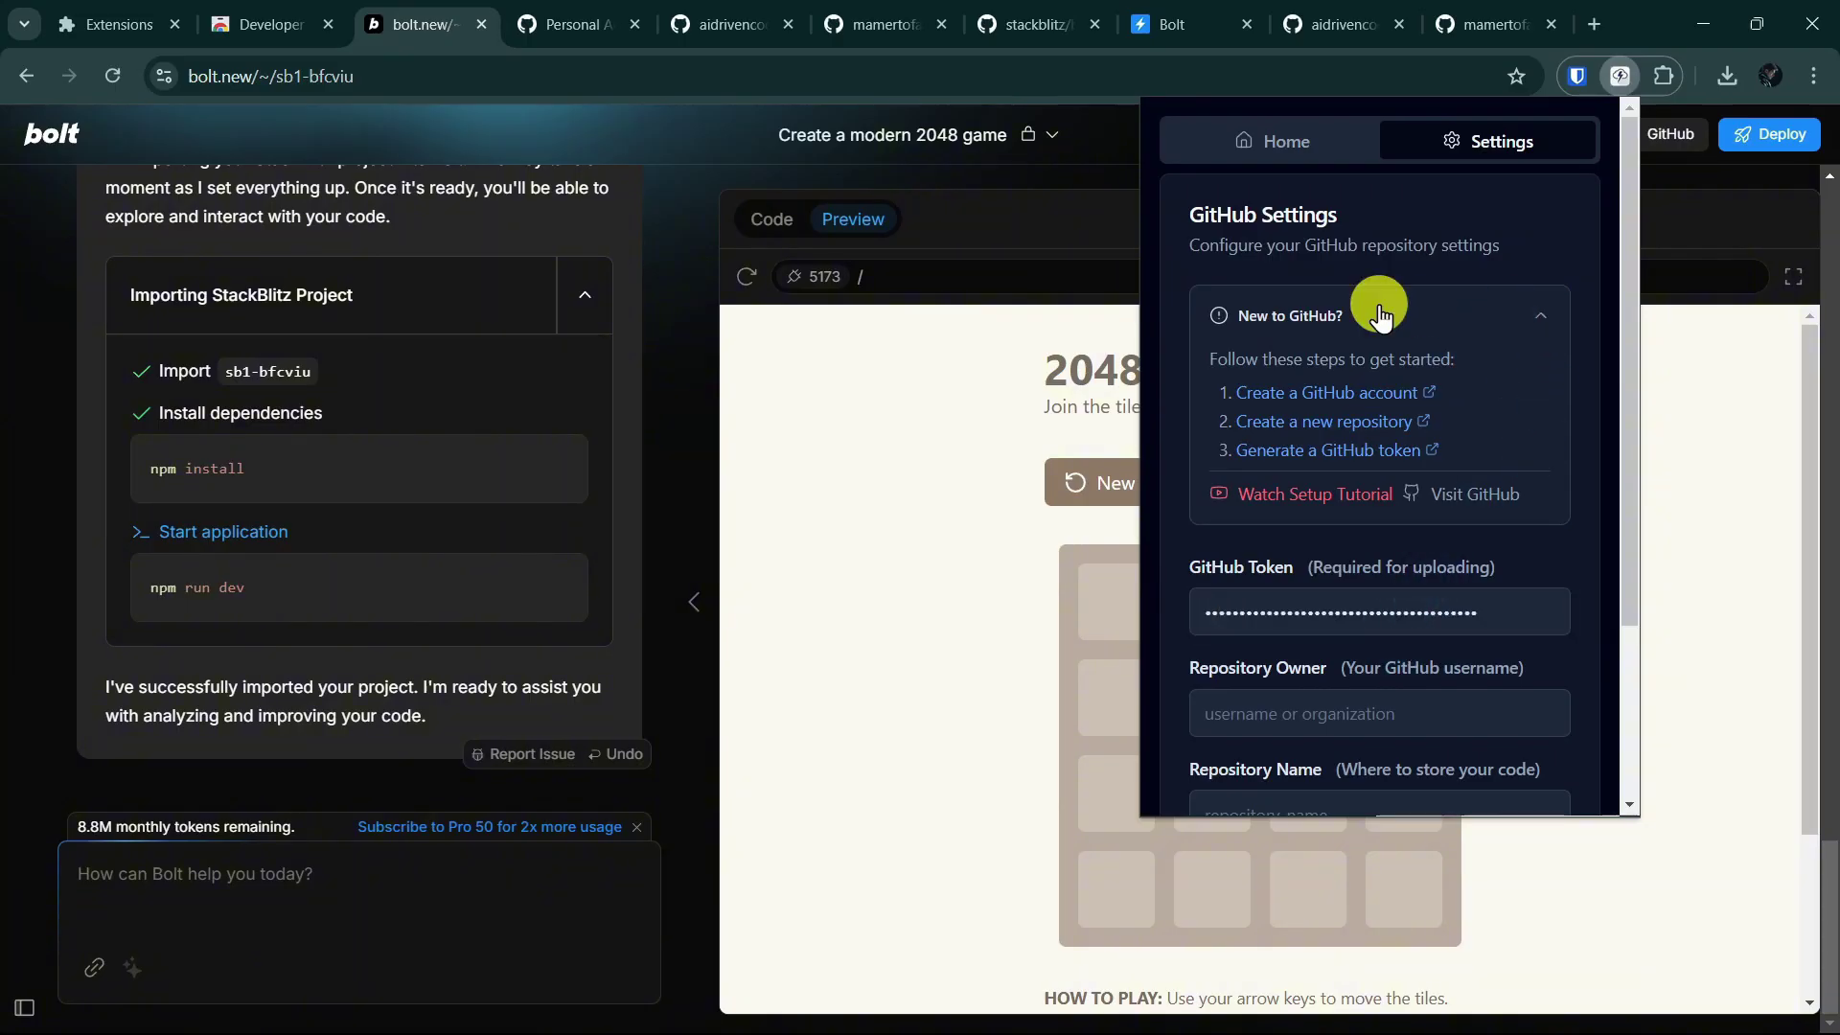
click(1344, 539)
text(aidriv)
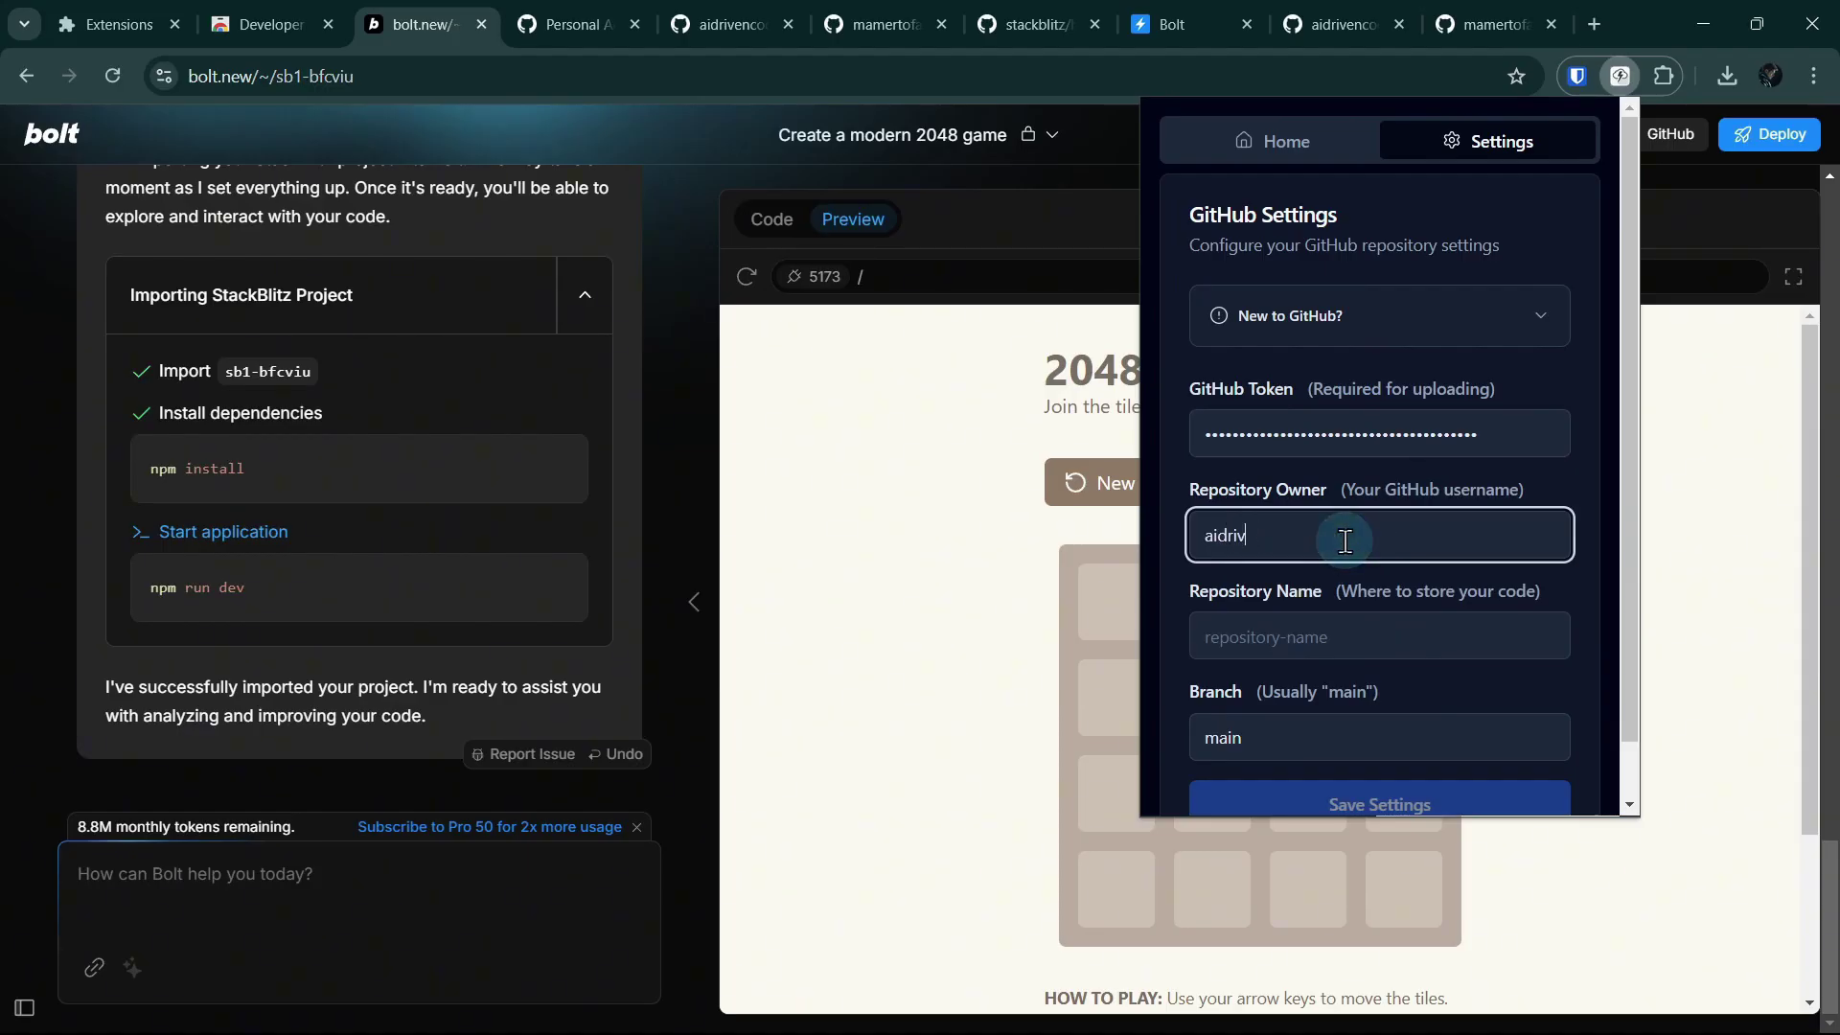
text(er)
key(Tab)
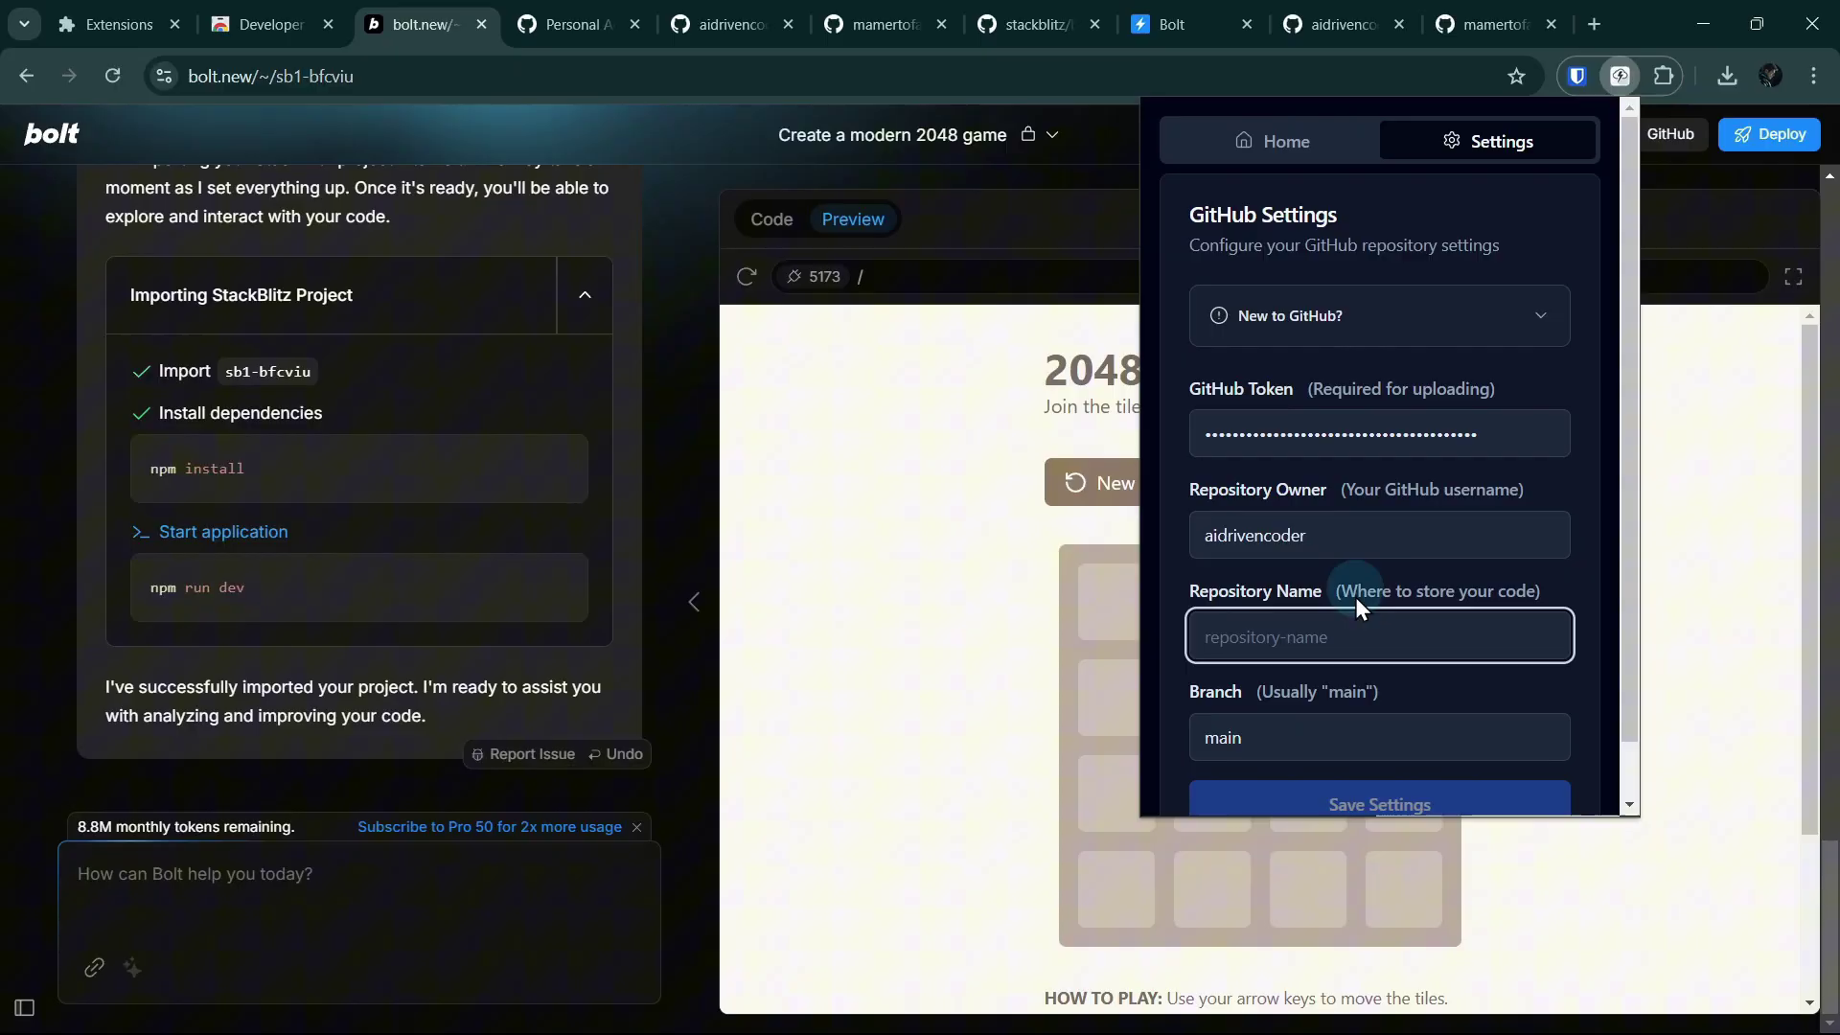
text(2048-game)
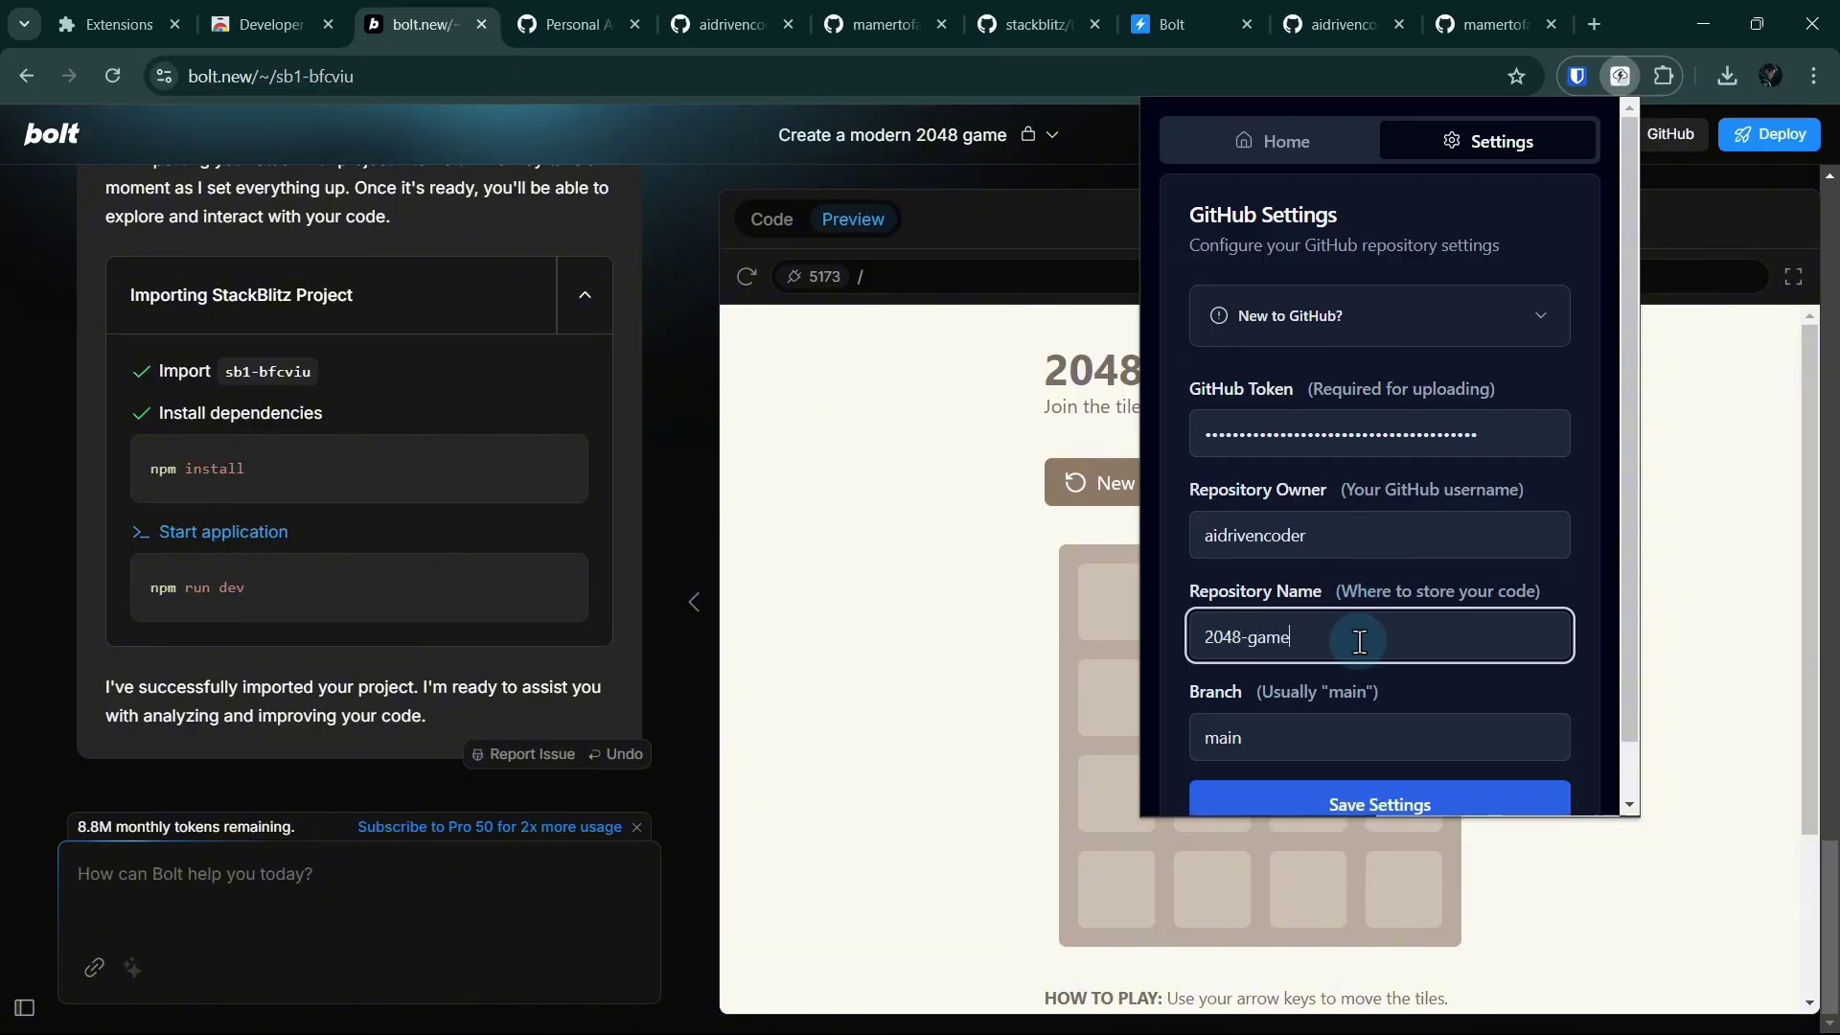
scroll(1359, 641, down, 1)
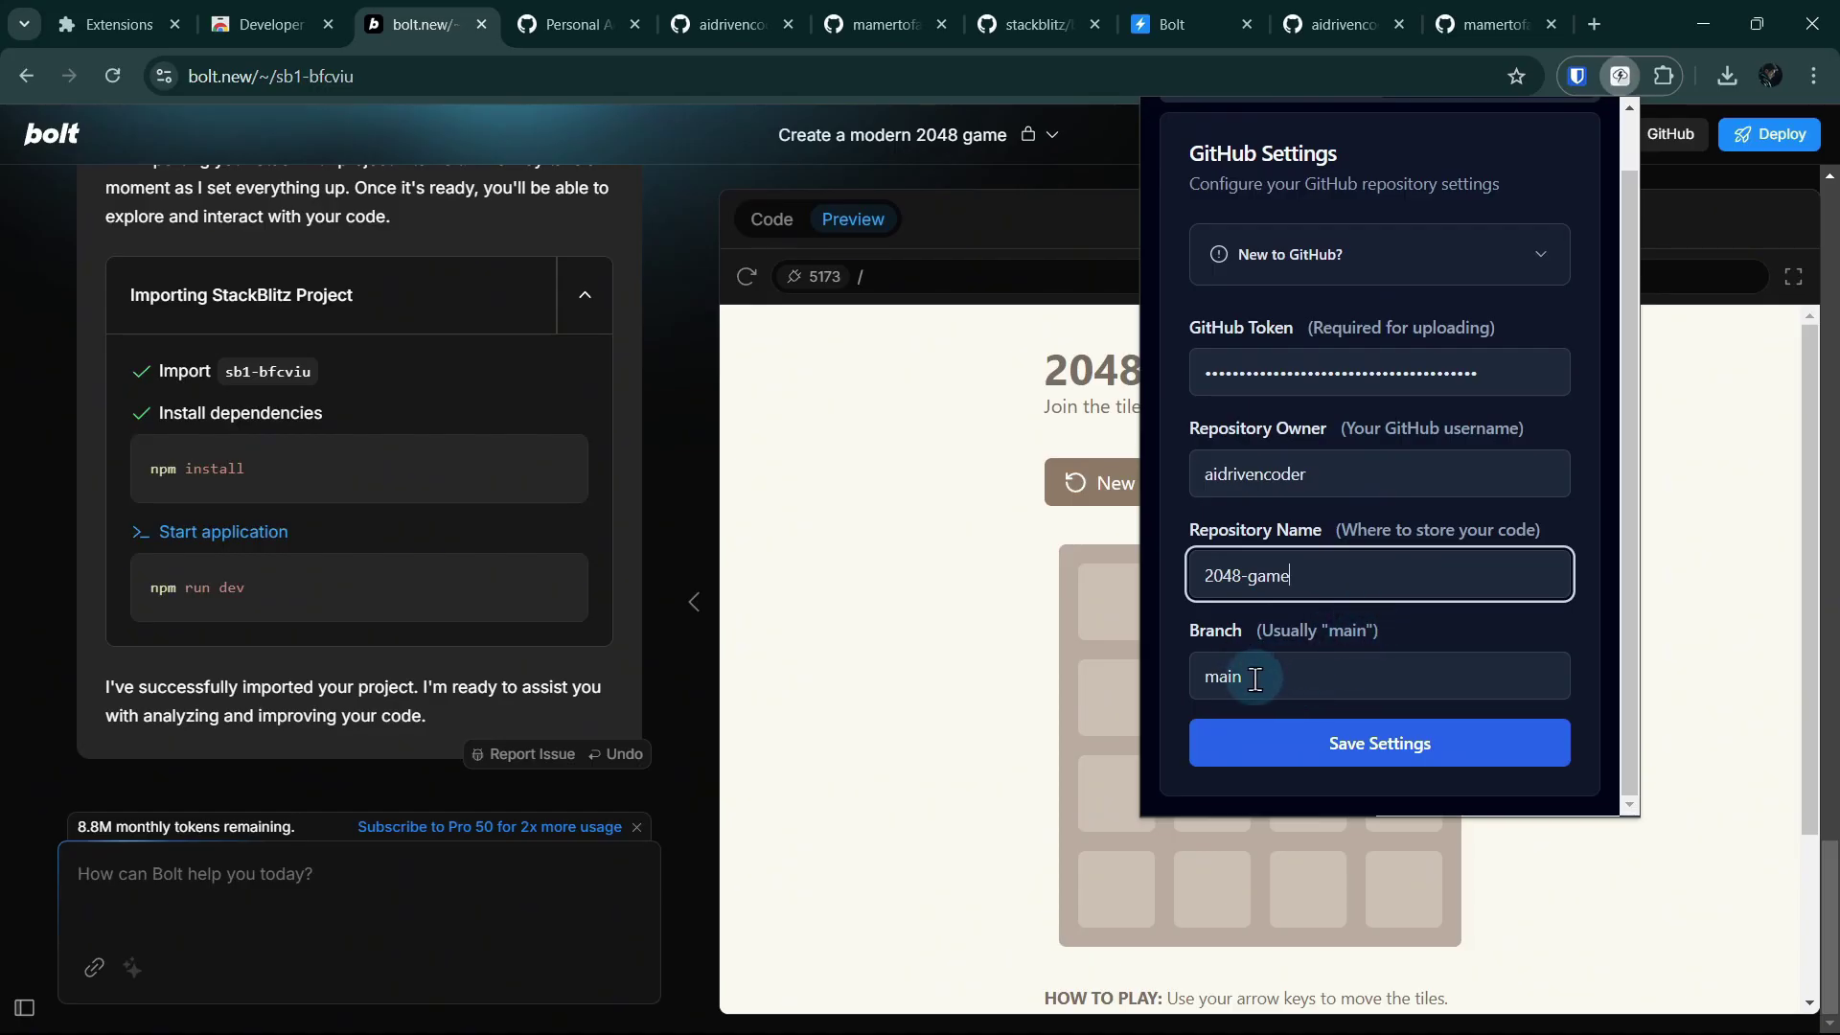
click(1416, 747)
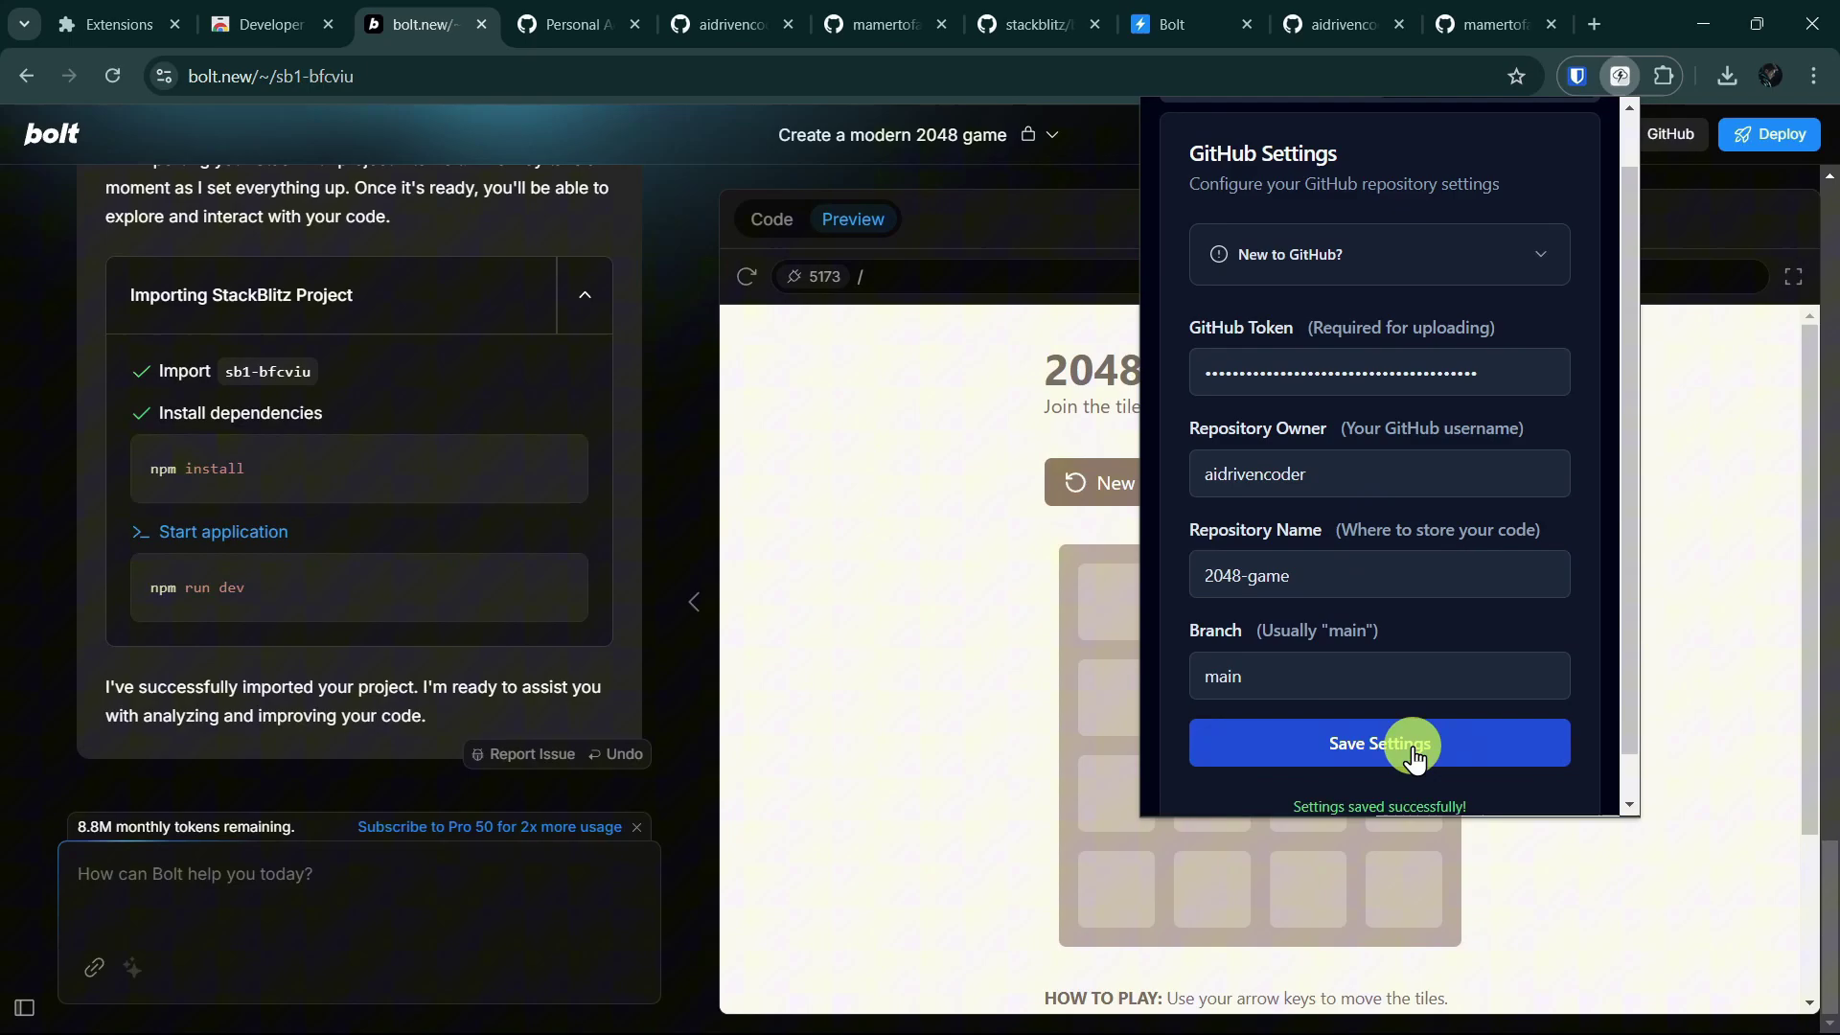
scroll(1410, 676, up, 3)
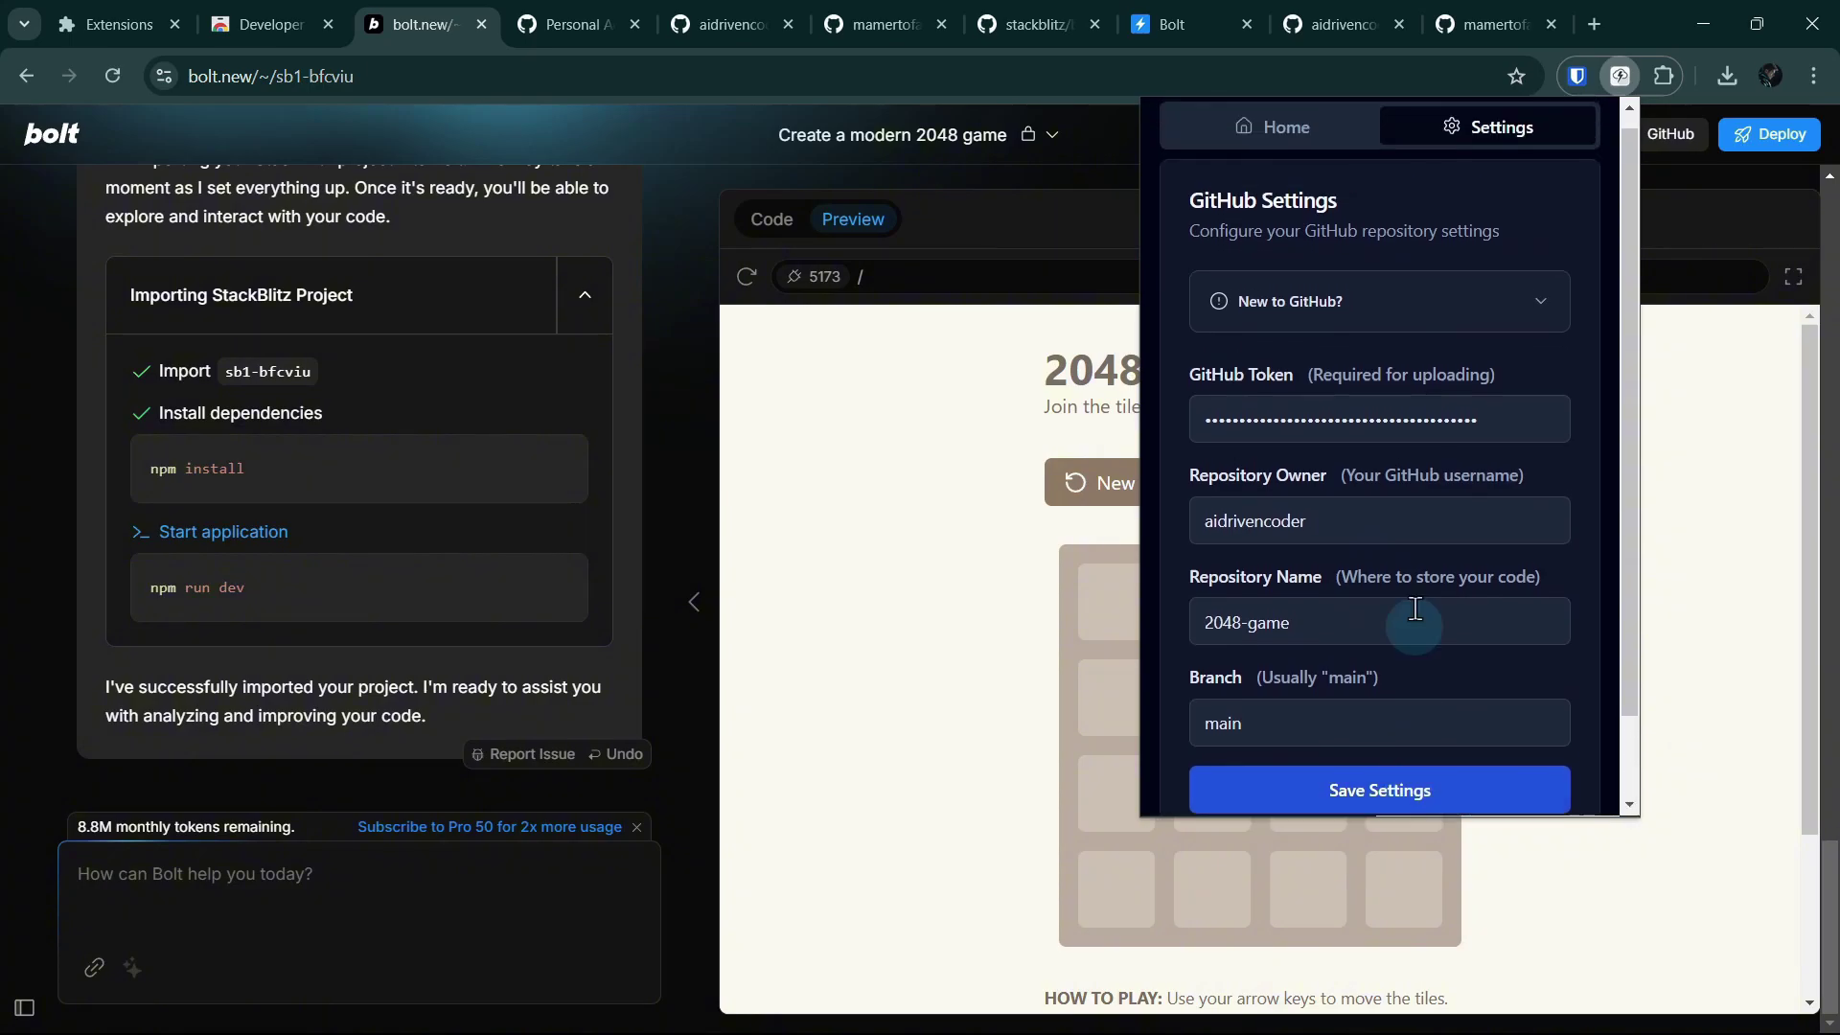
Reload the 2048 project and confirm the extension's GitHub settings were kept
click(1273, 143)
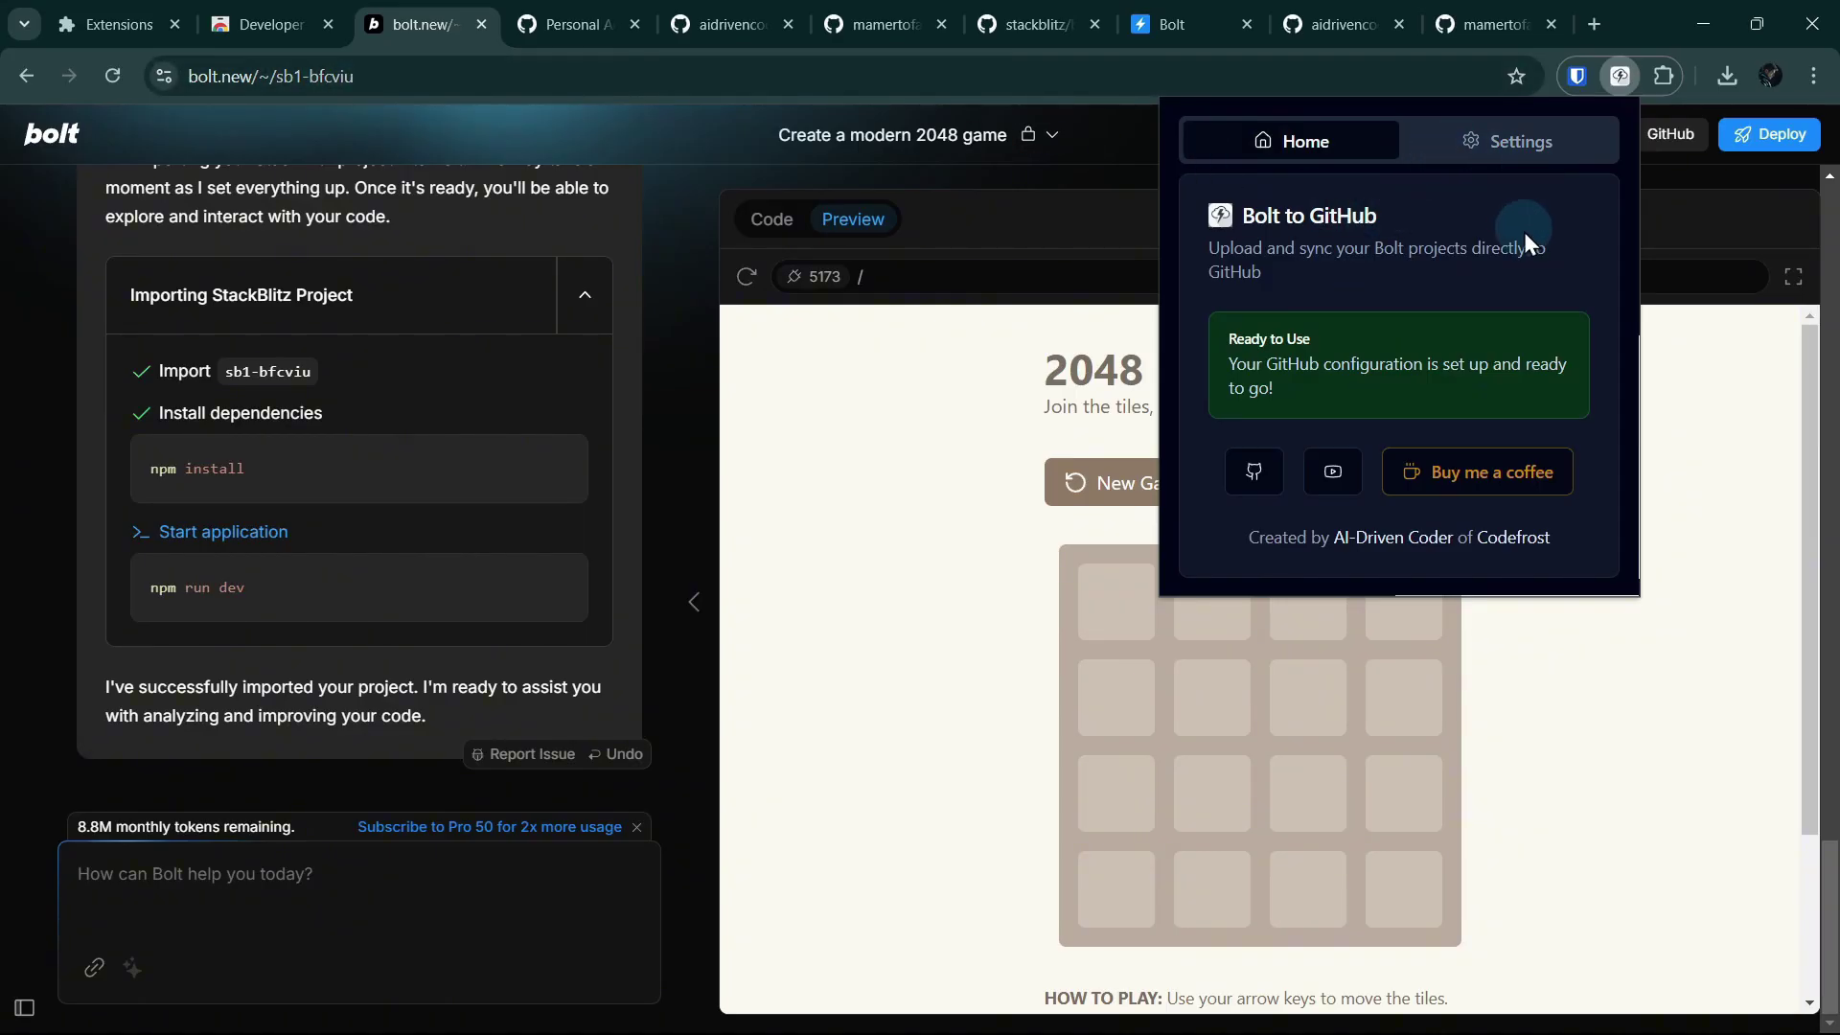
click(112, 75)
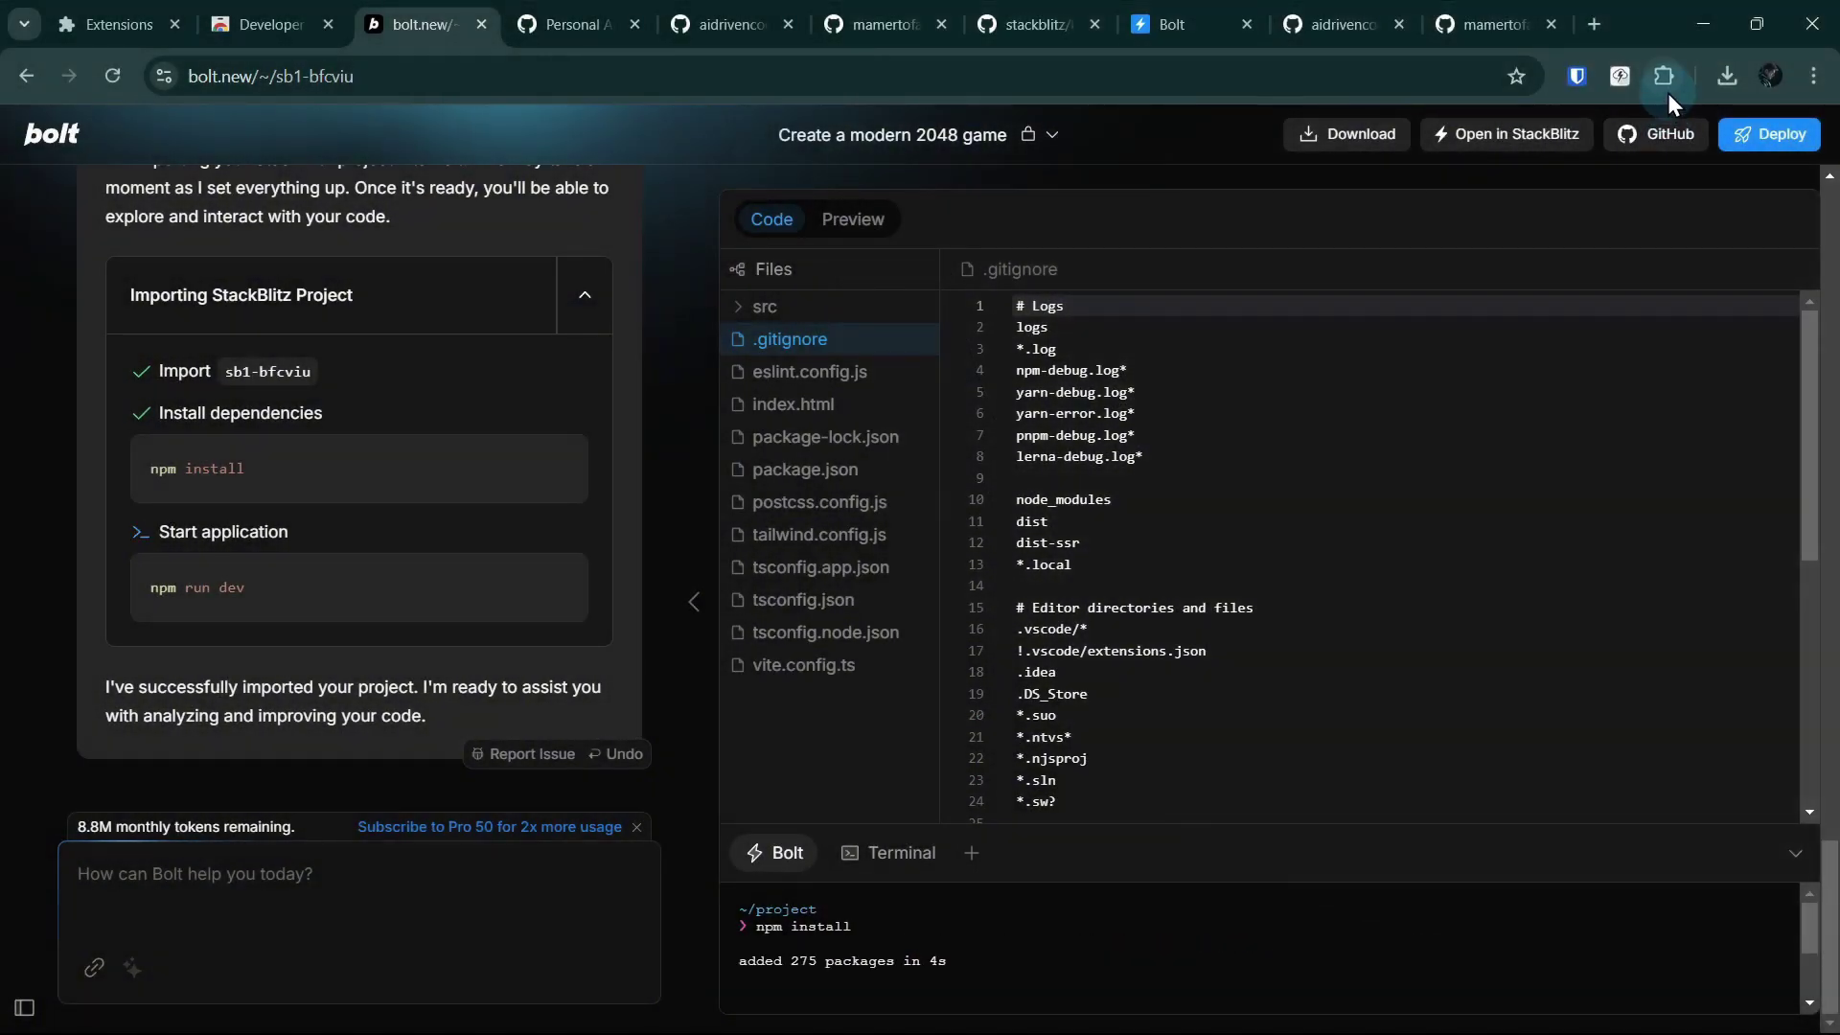
click(1614, 76)
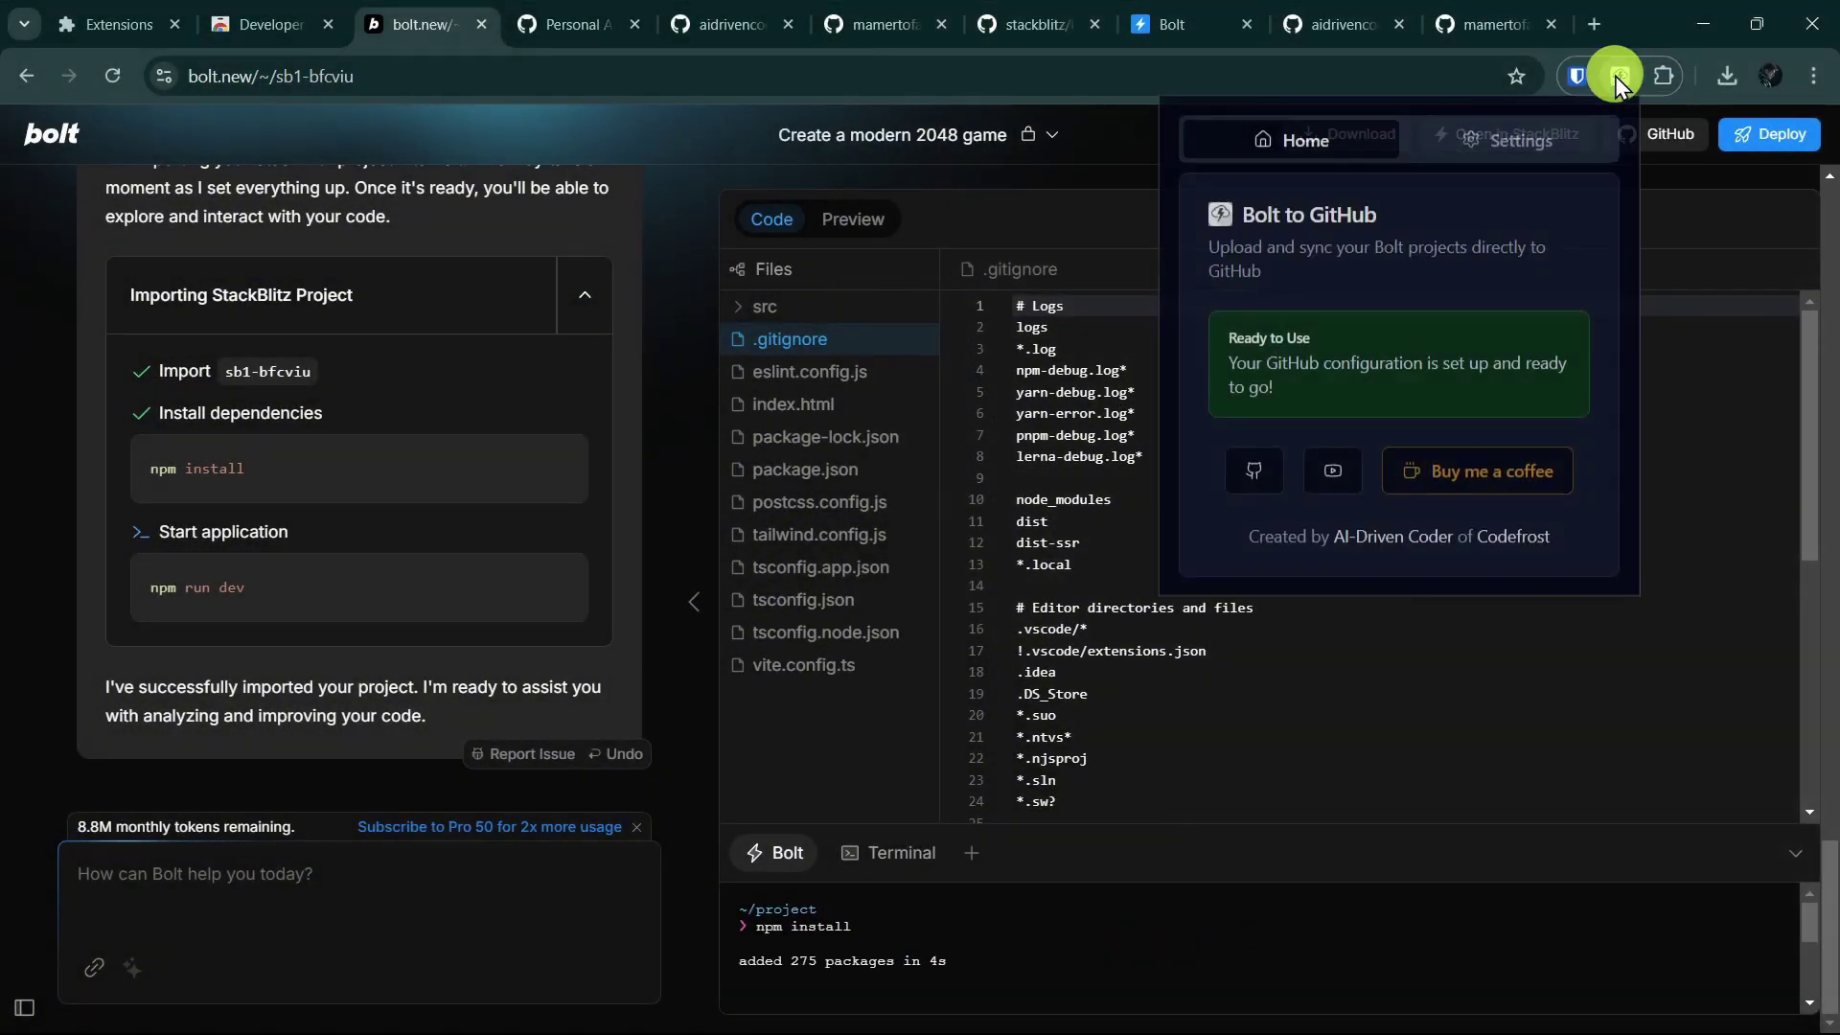
click(1460, 151)
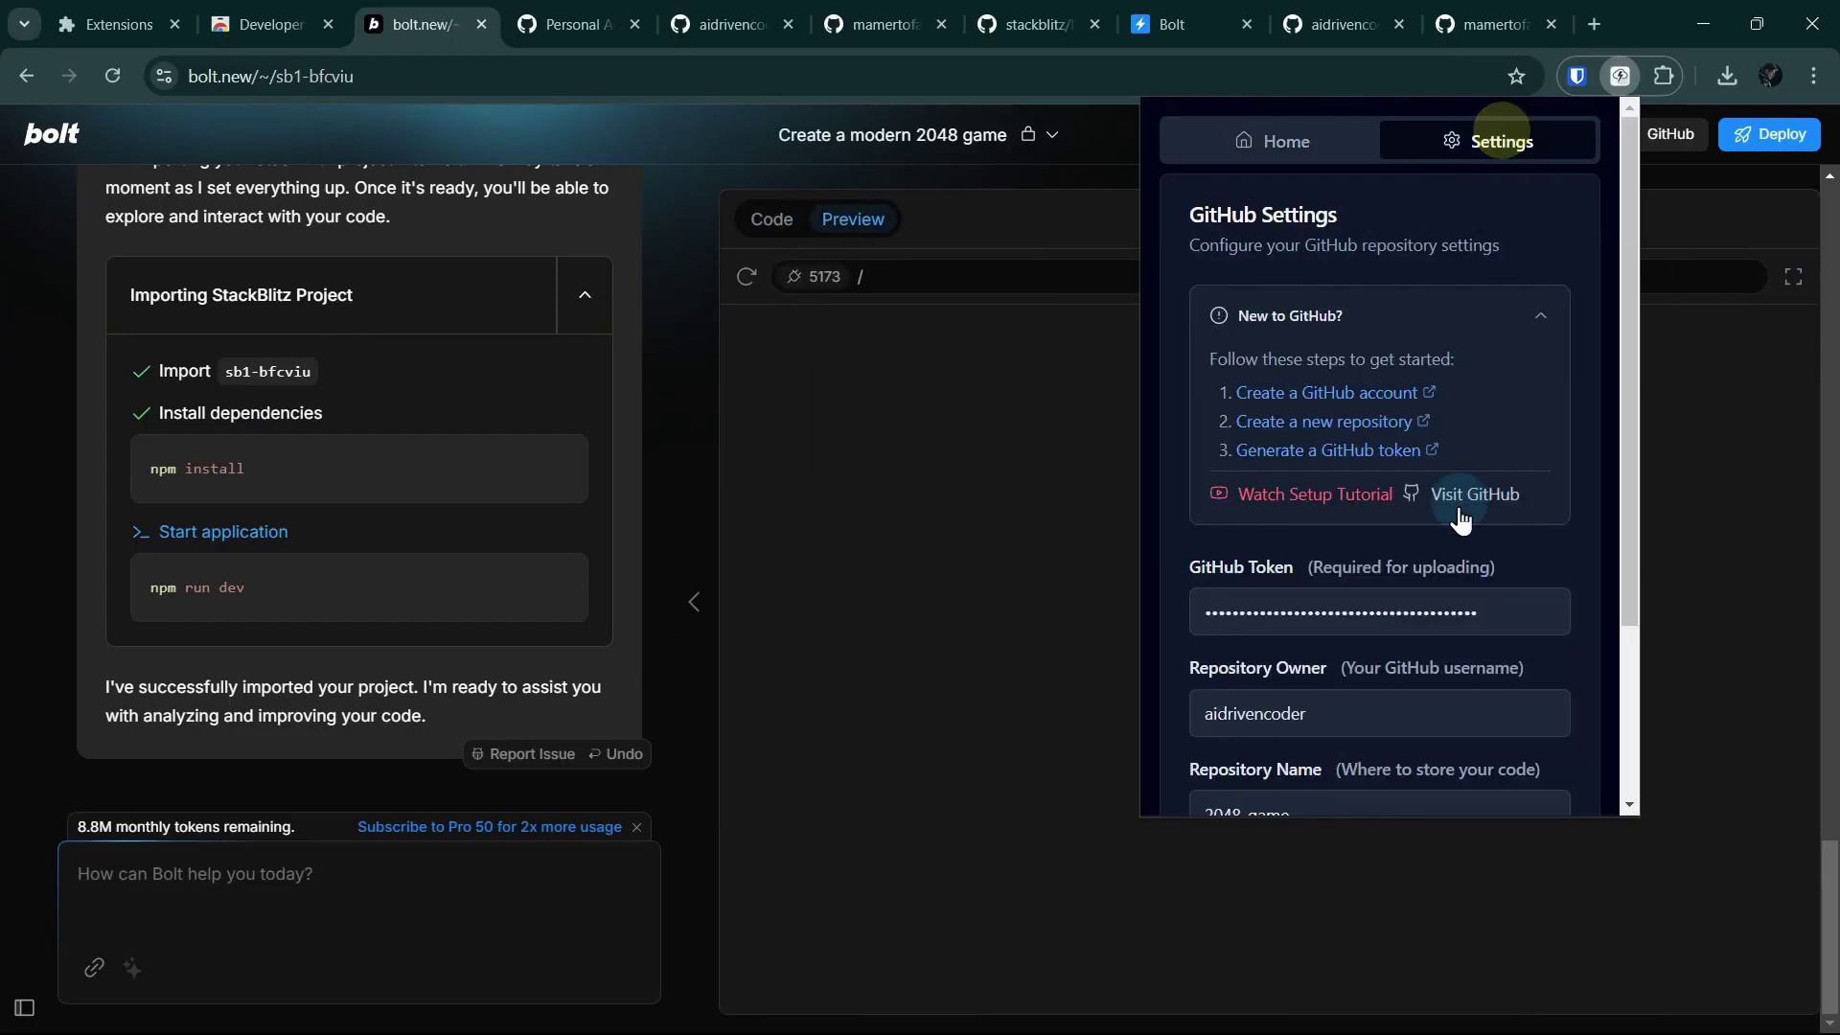
scroll(1348, 505, down, 3)
scroll(1346, 505, up, 3)
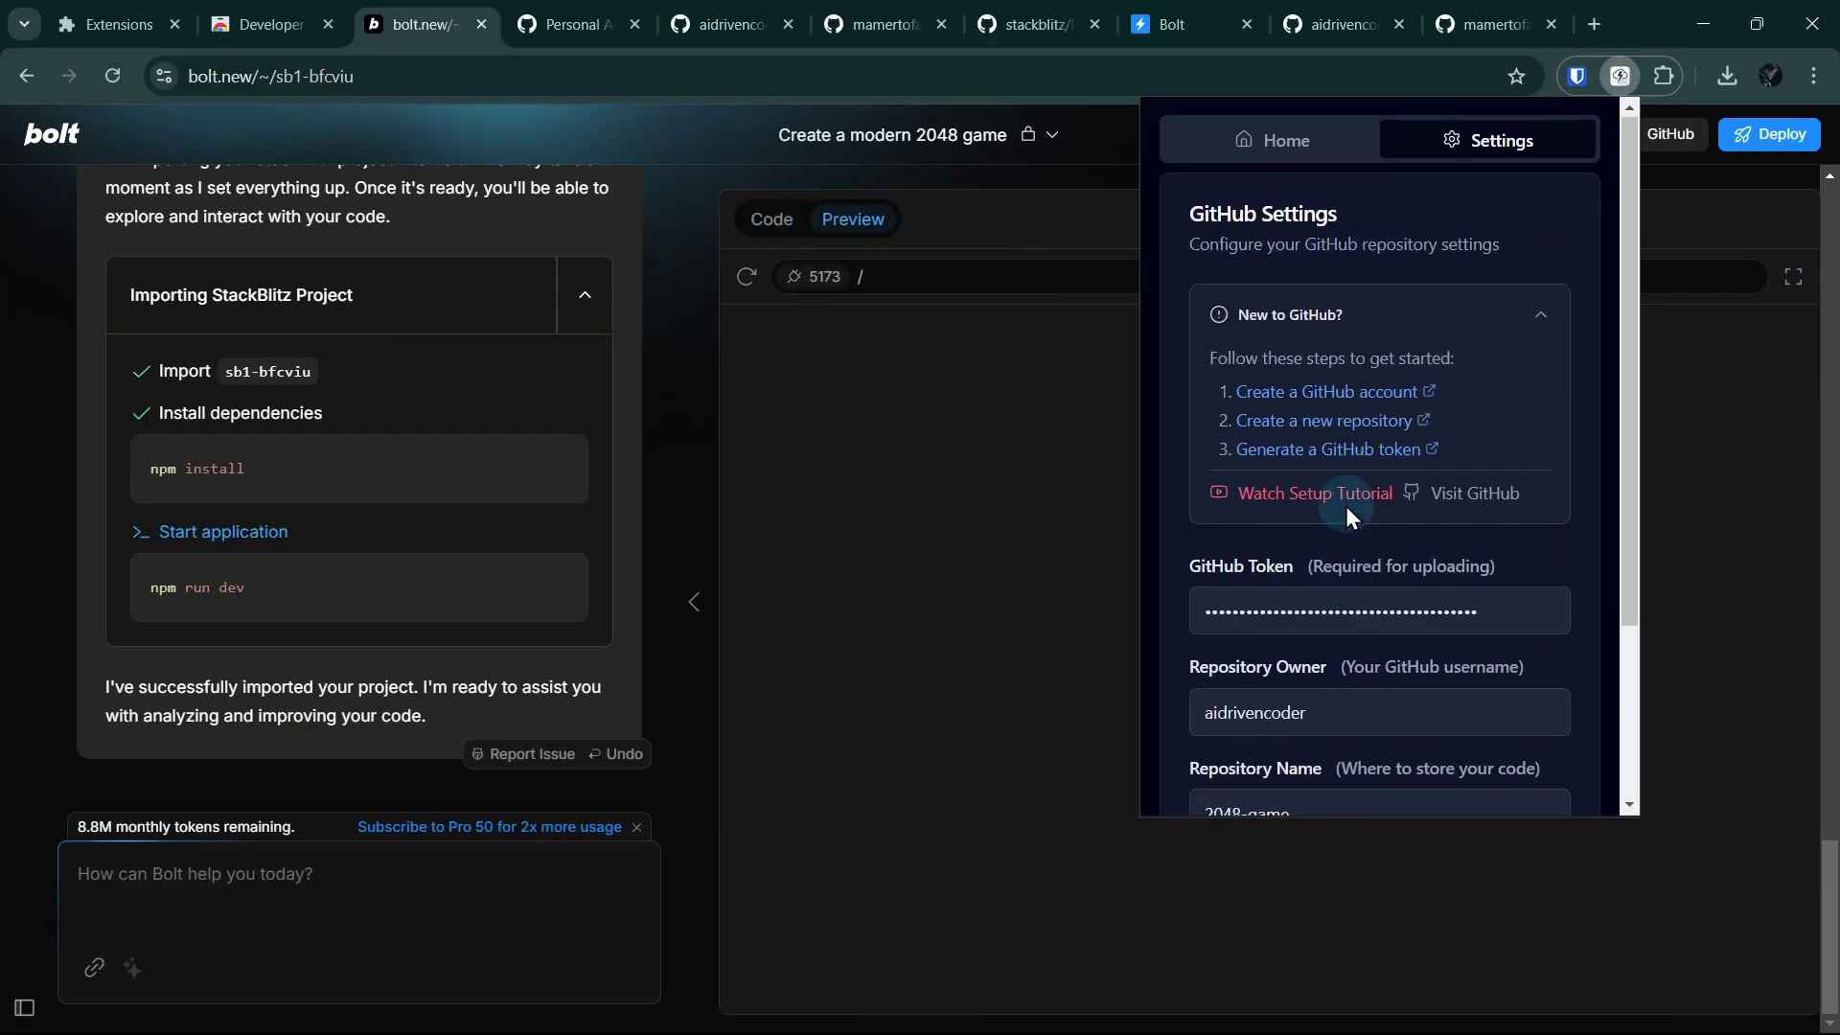
click(1286, 139)
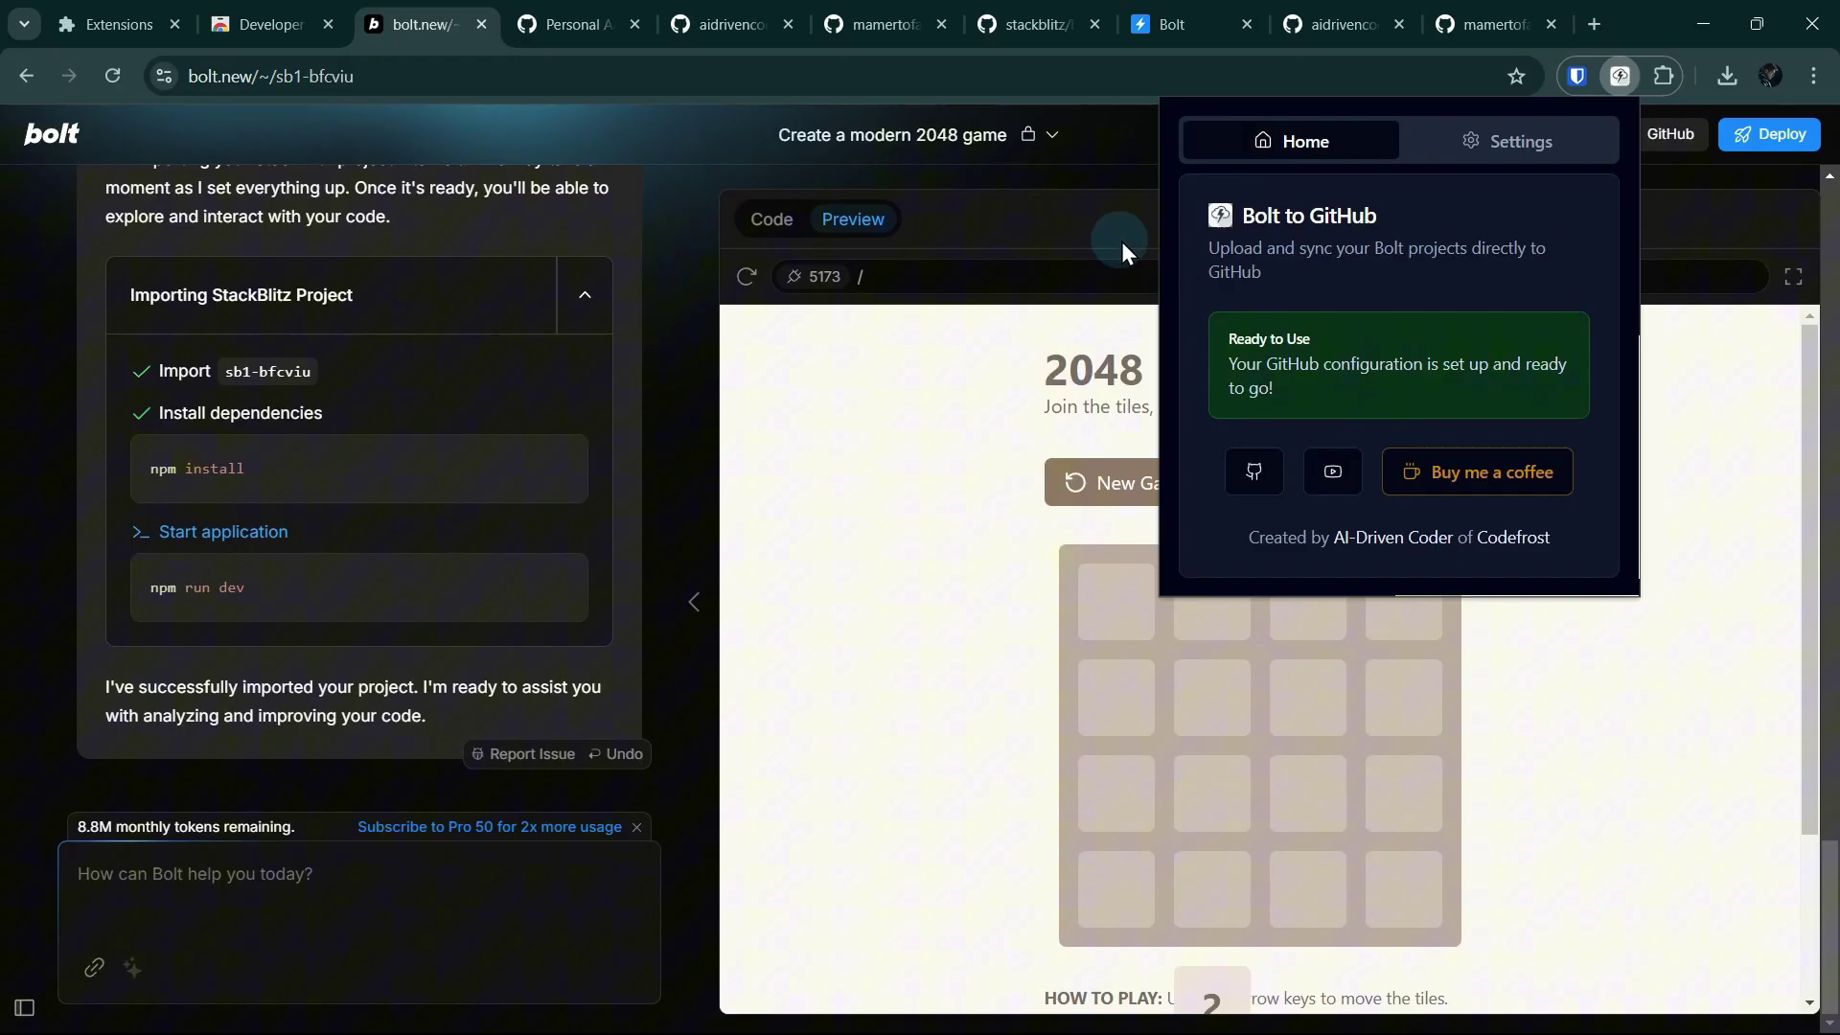
click(1122, 241)
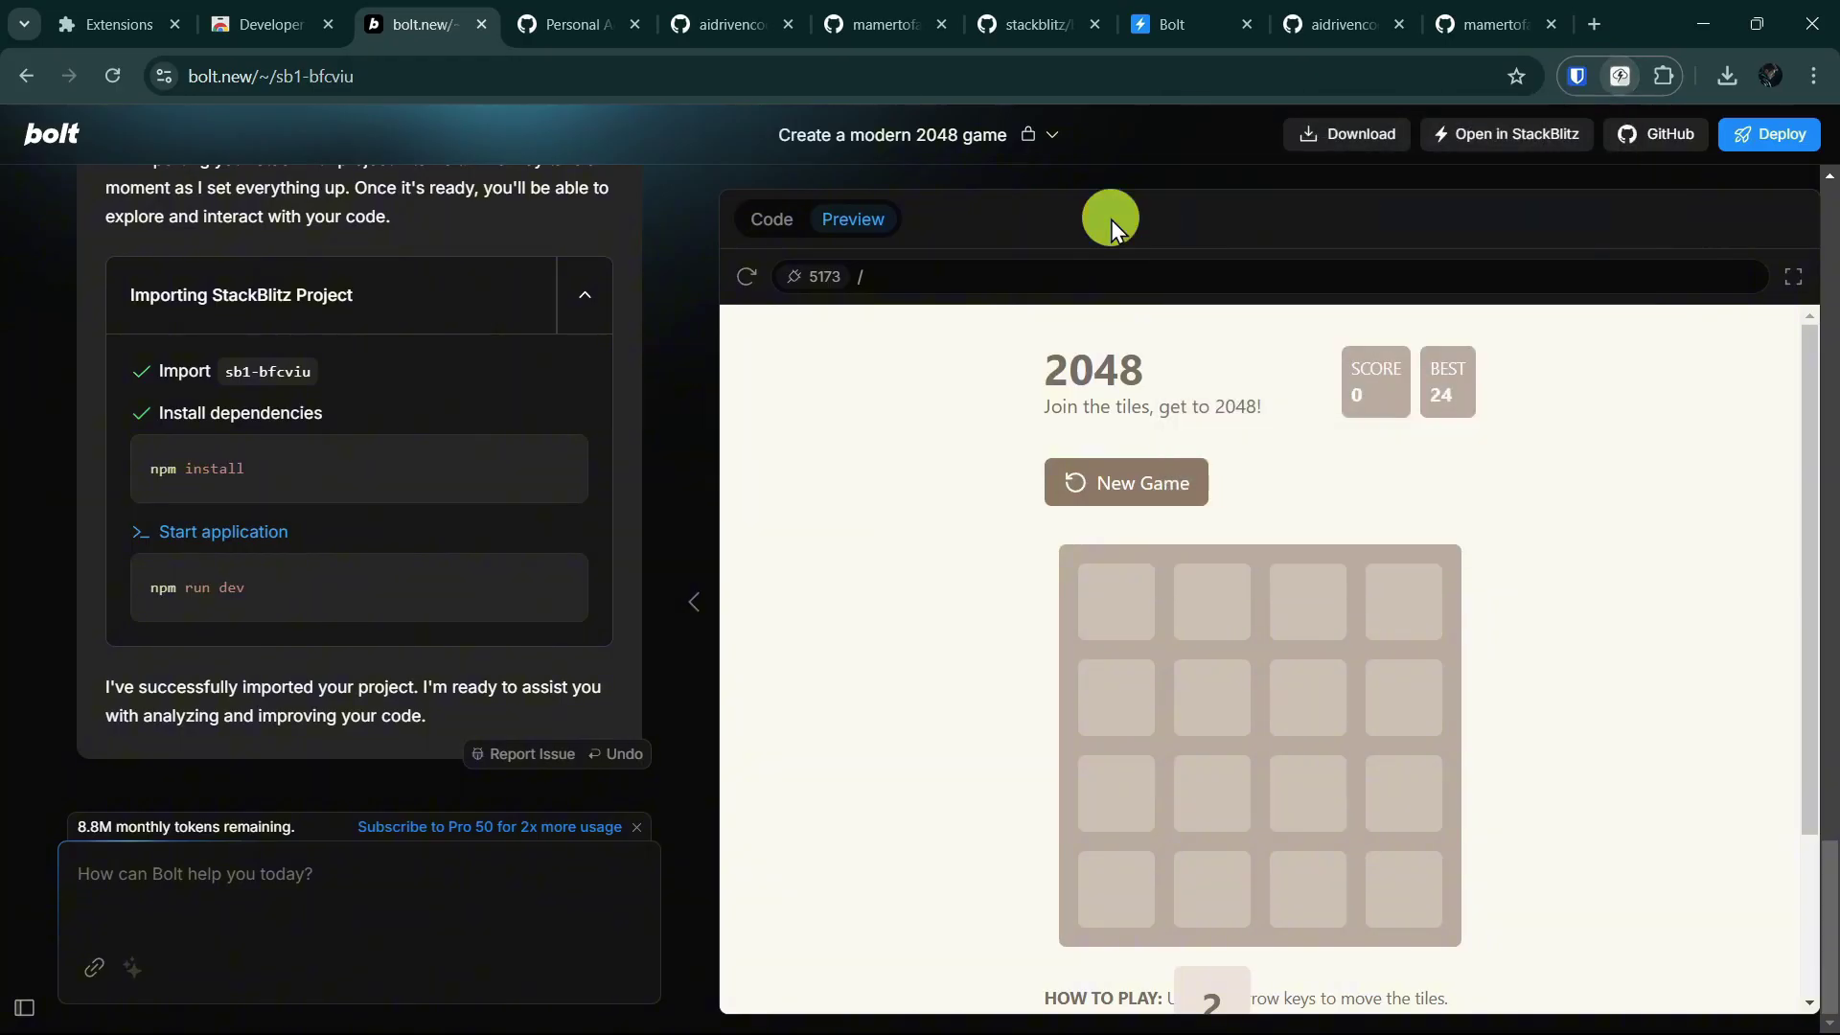
Upload the 2048 project's 21 files and view the new commit in 2048-game
click(1670, 134)
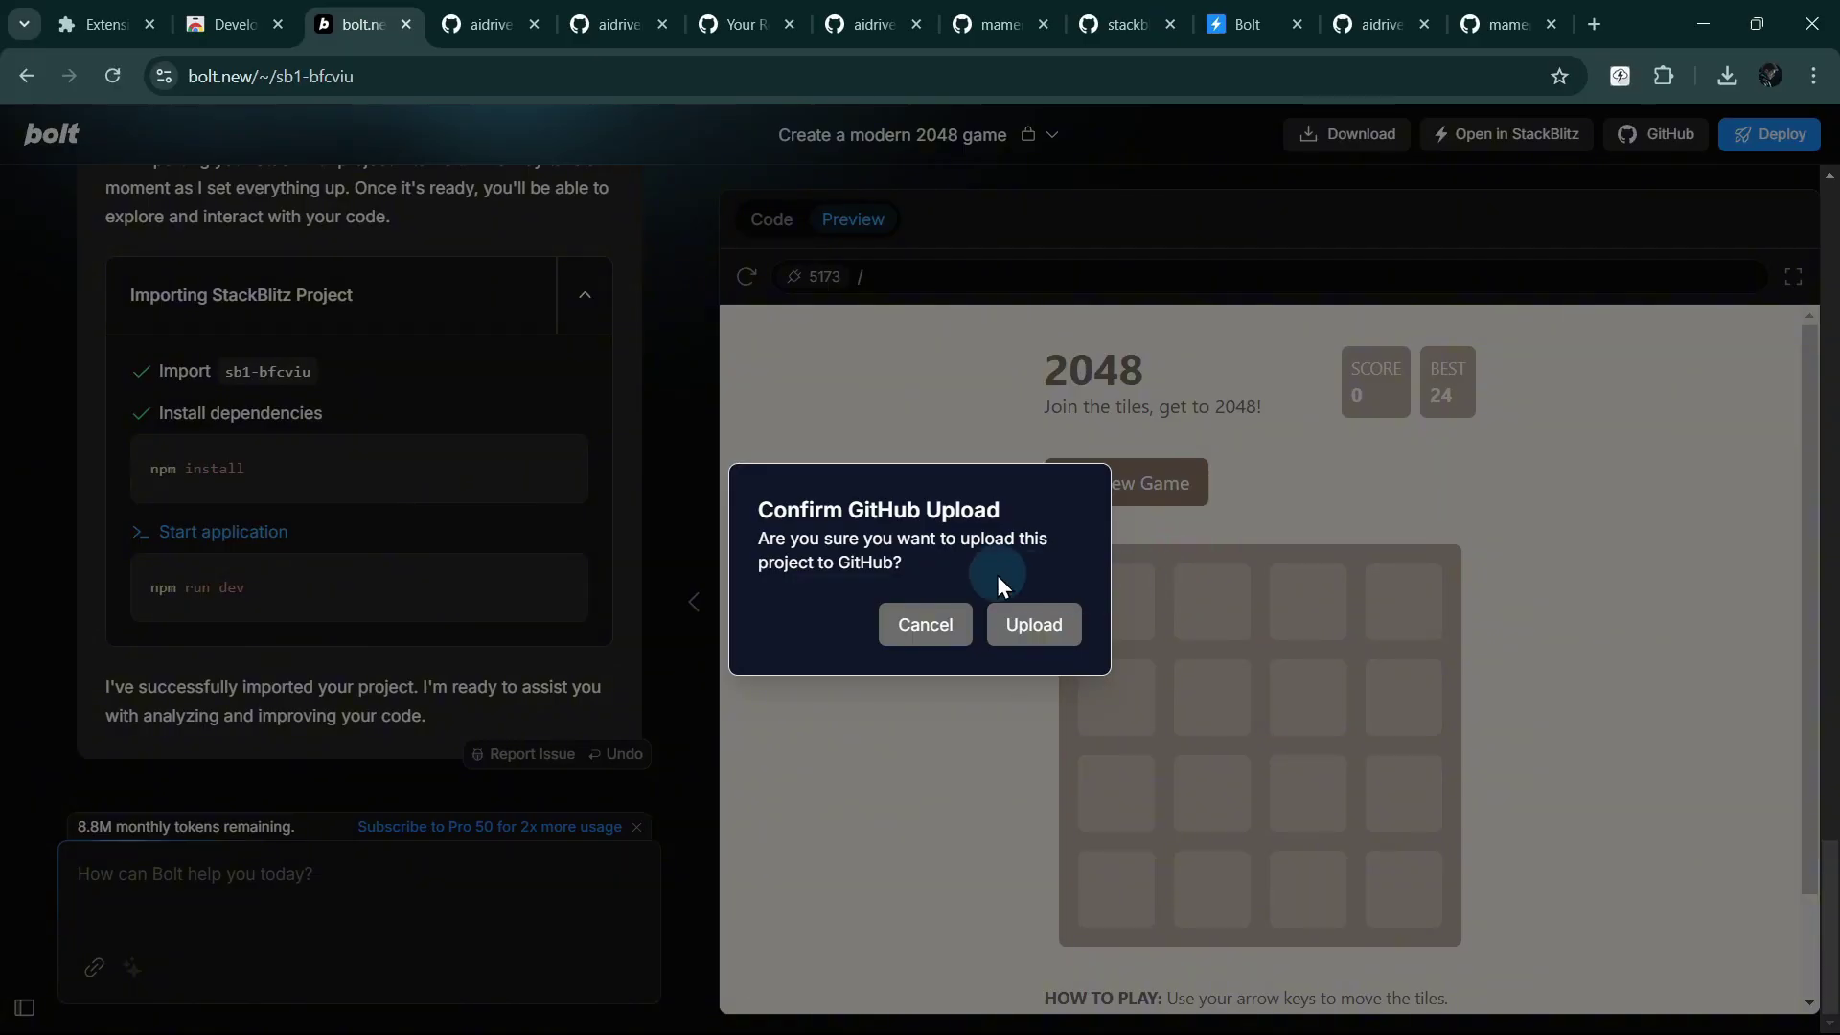
click(1035, 624)
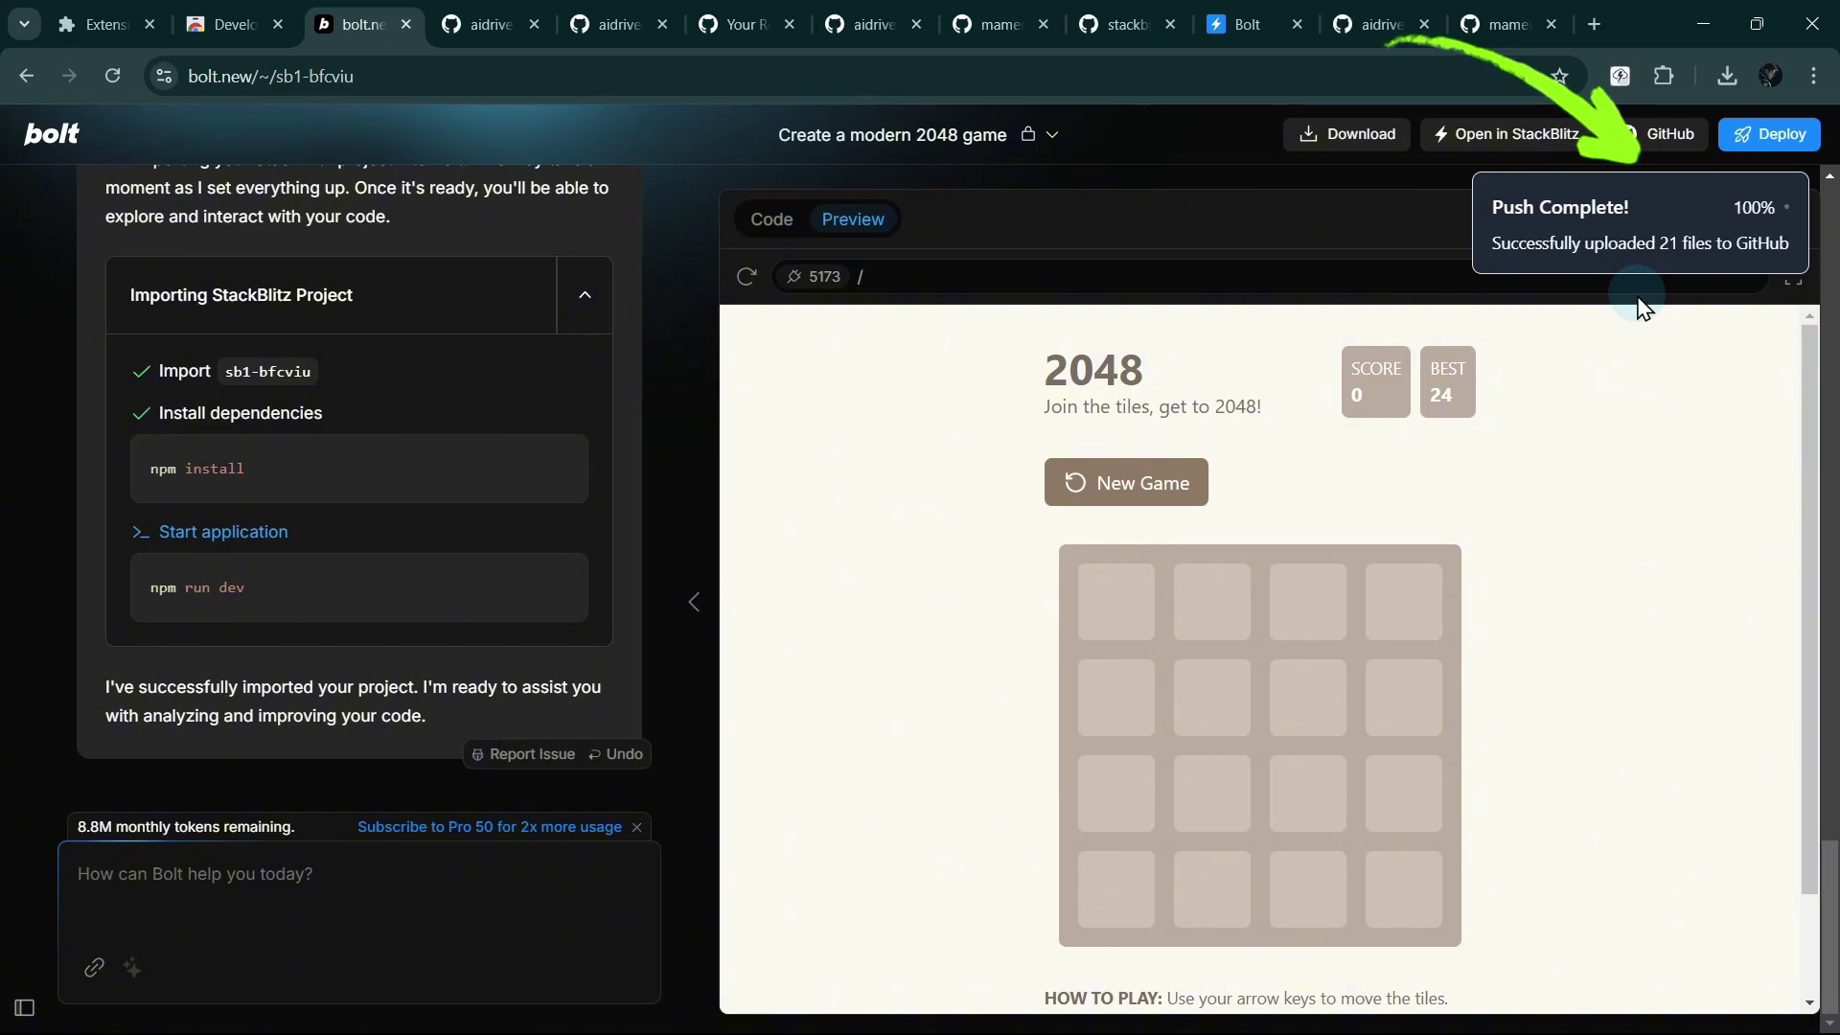
click(485, 25)
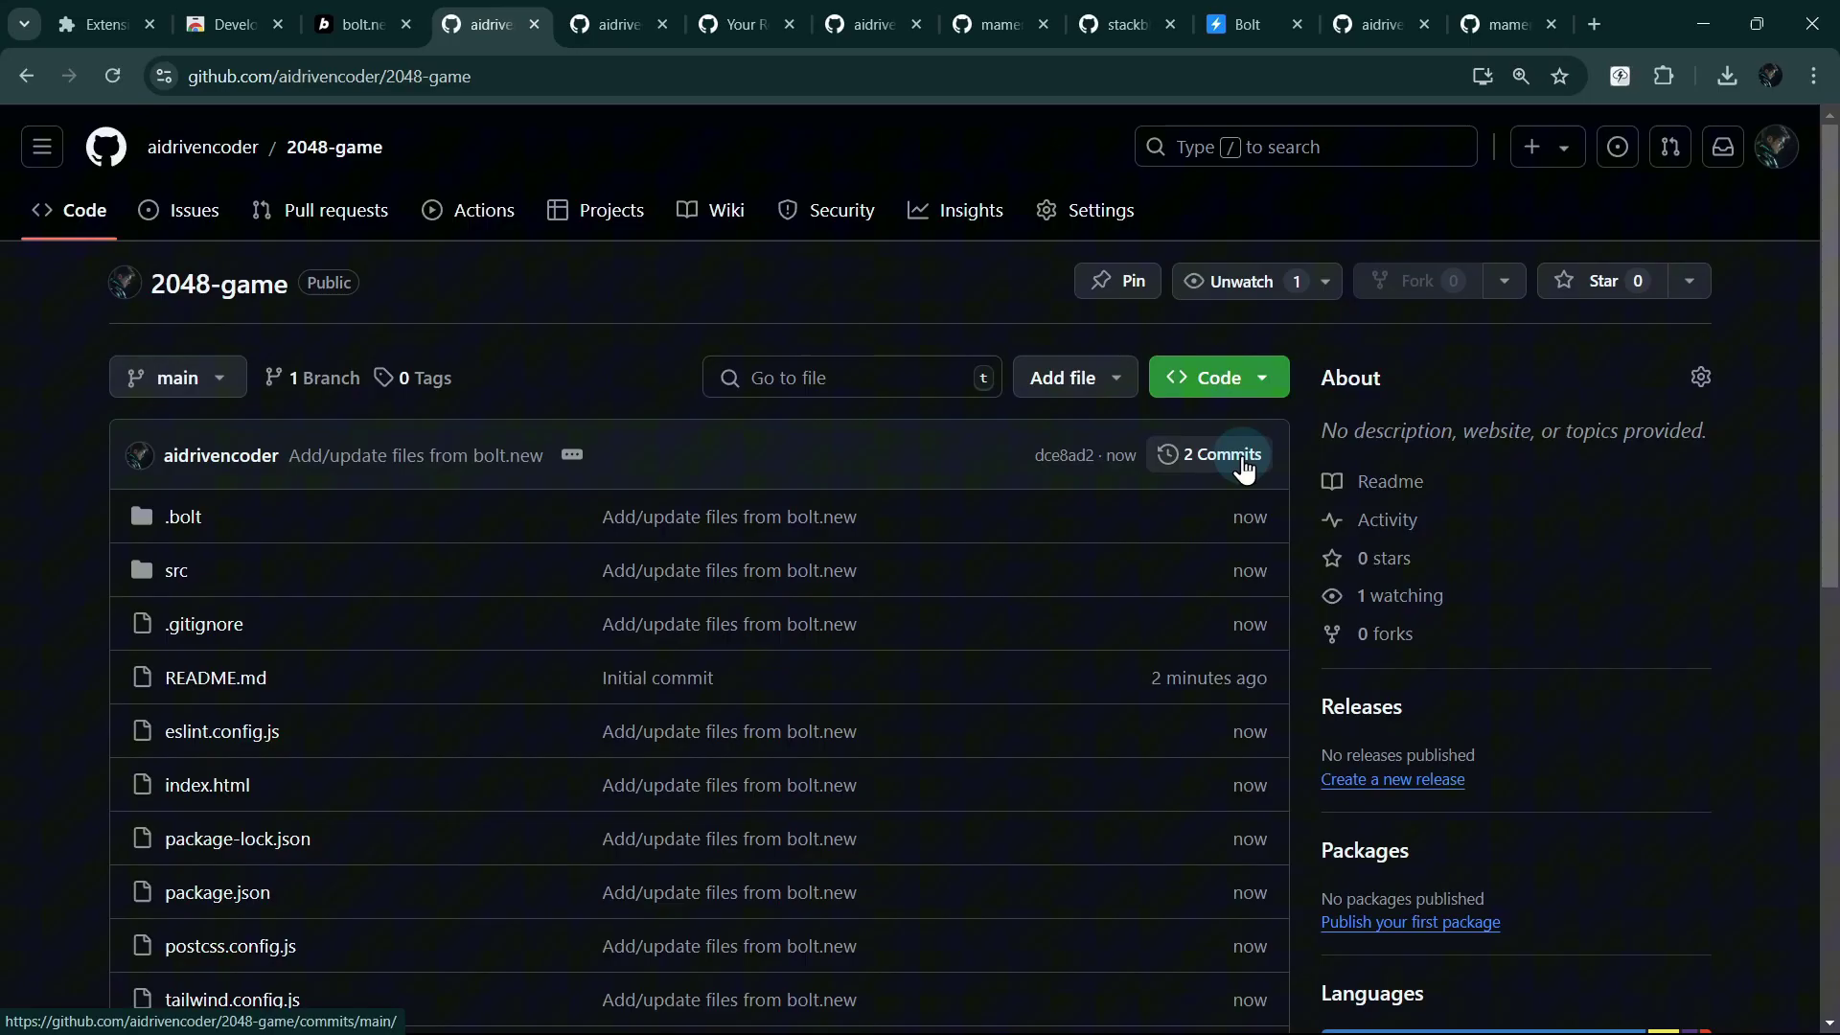
Ask Bolt to move the number tiles from below the grid into the grid cells
click(353, 19)
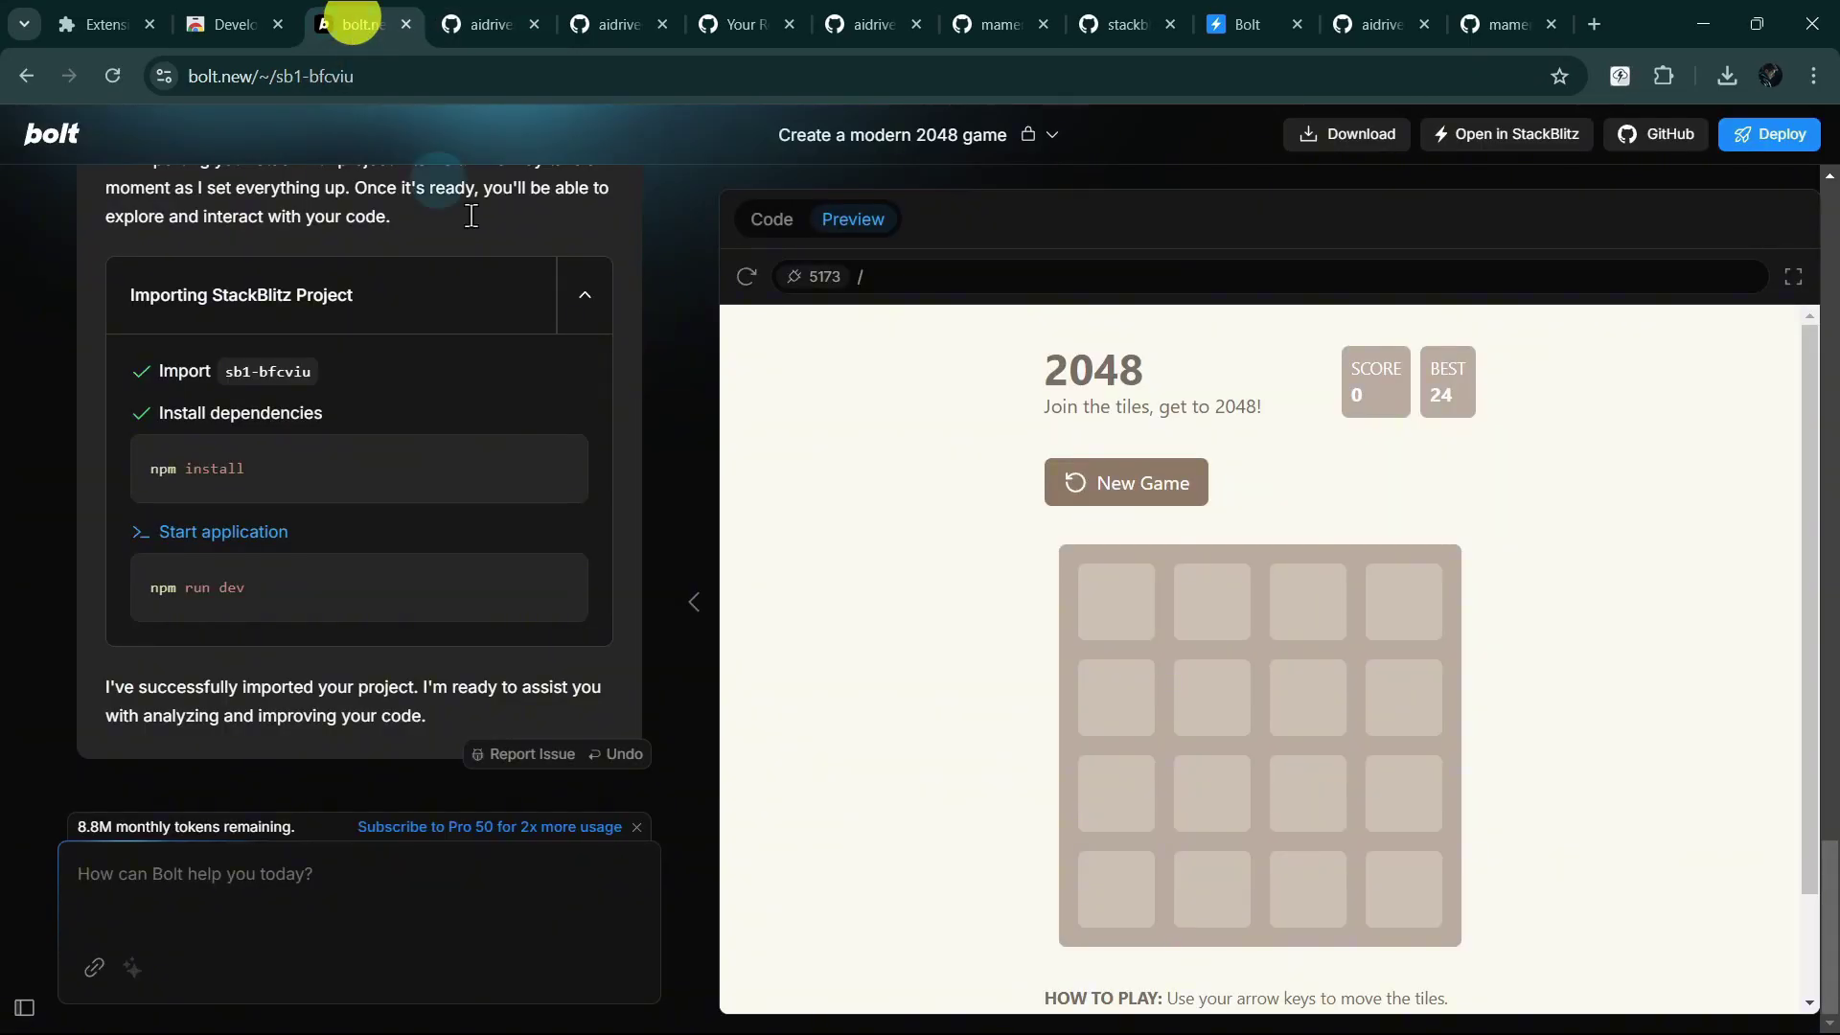
scroll(880, 582, down, 2)
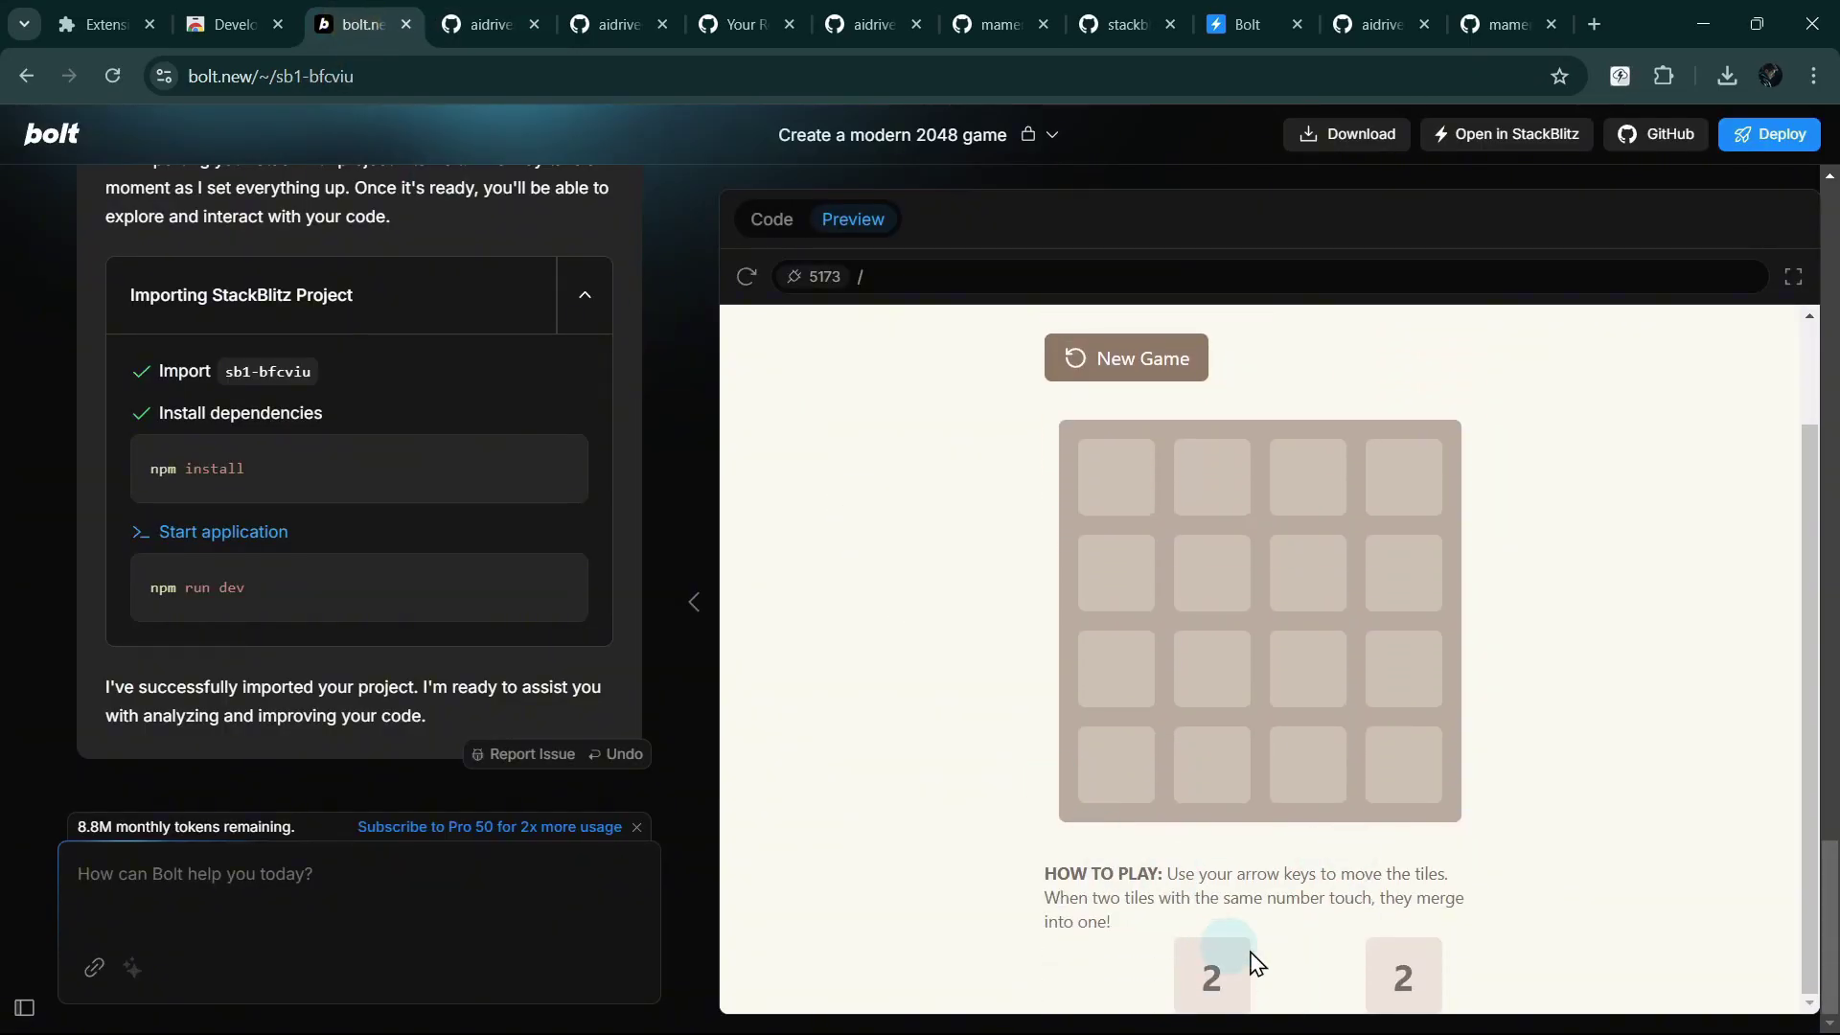
scroll(1301, 762, up, 2)
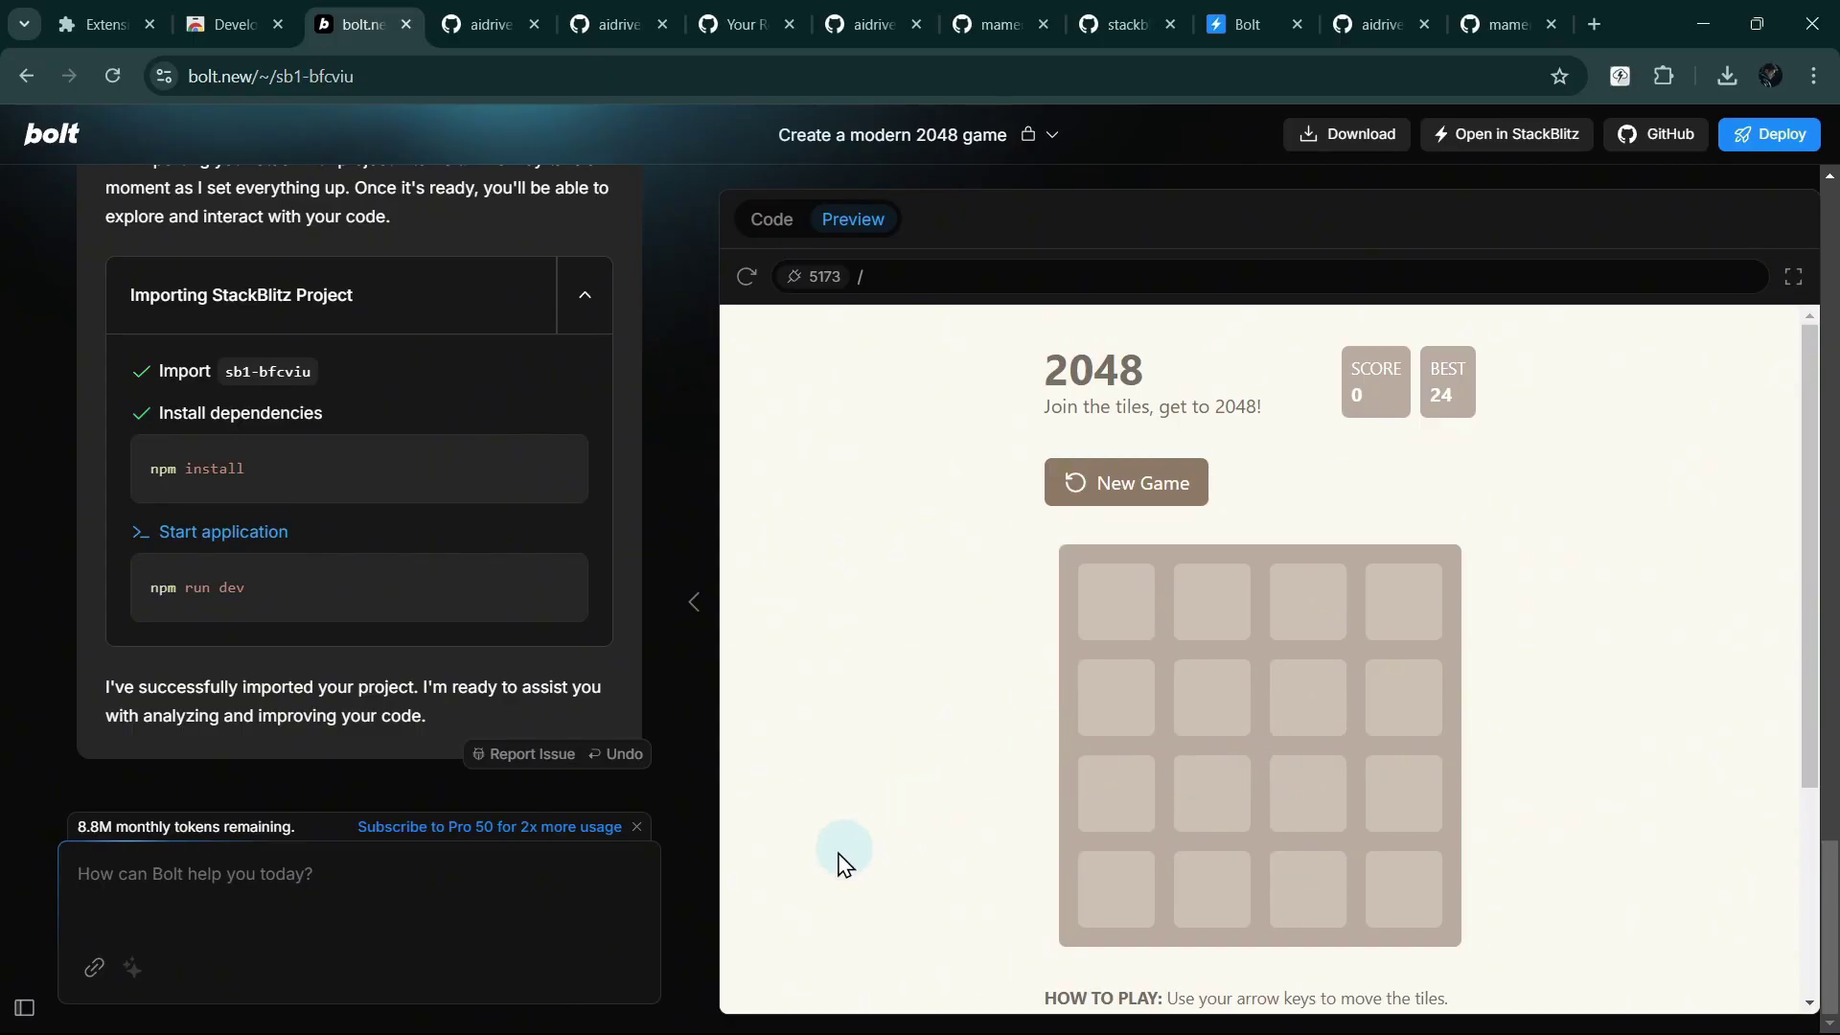
scroll(927, 803, down, 3)
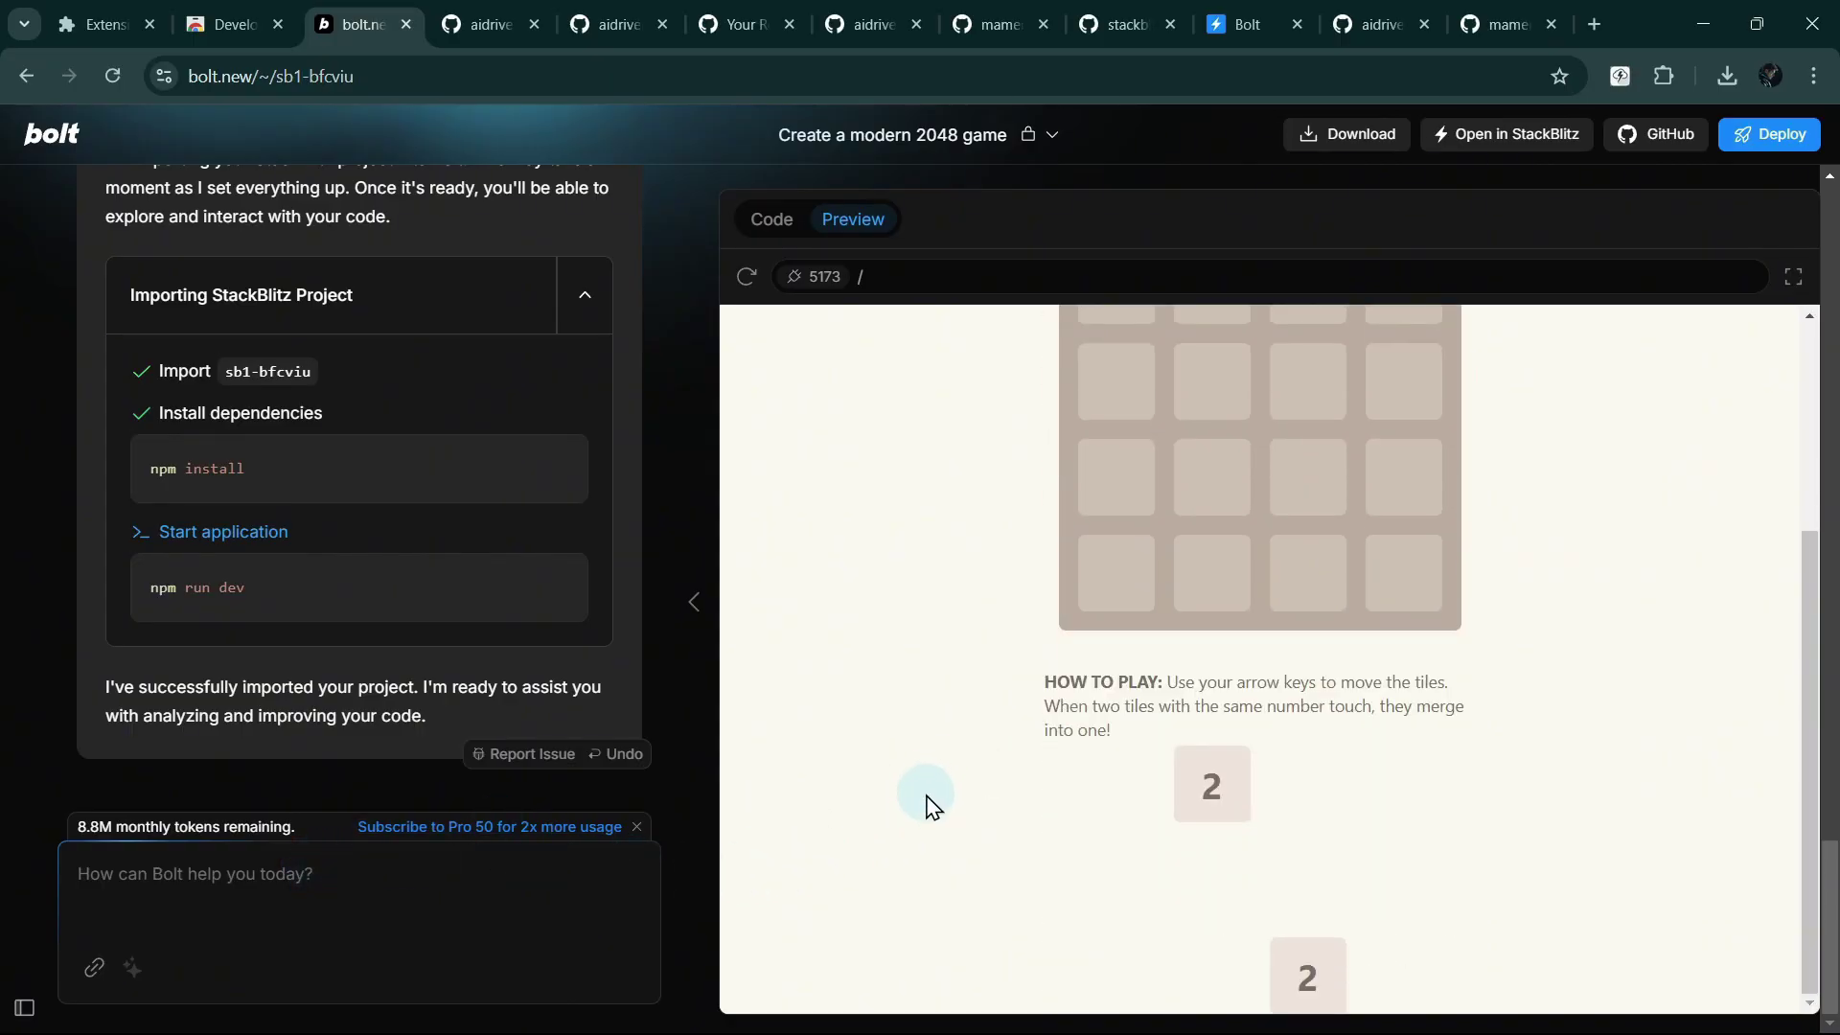
click(283, 888)
text(Please fix t)
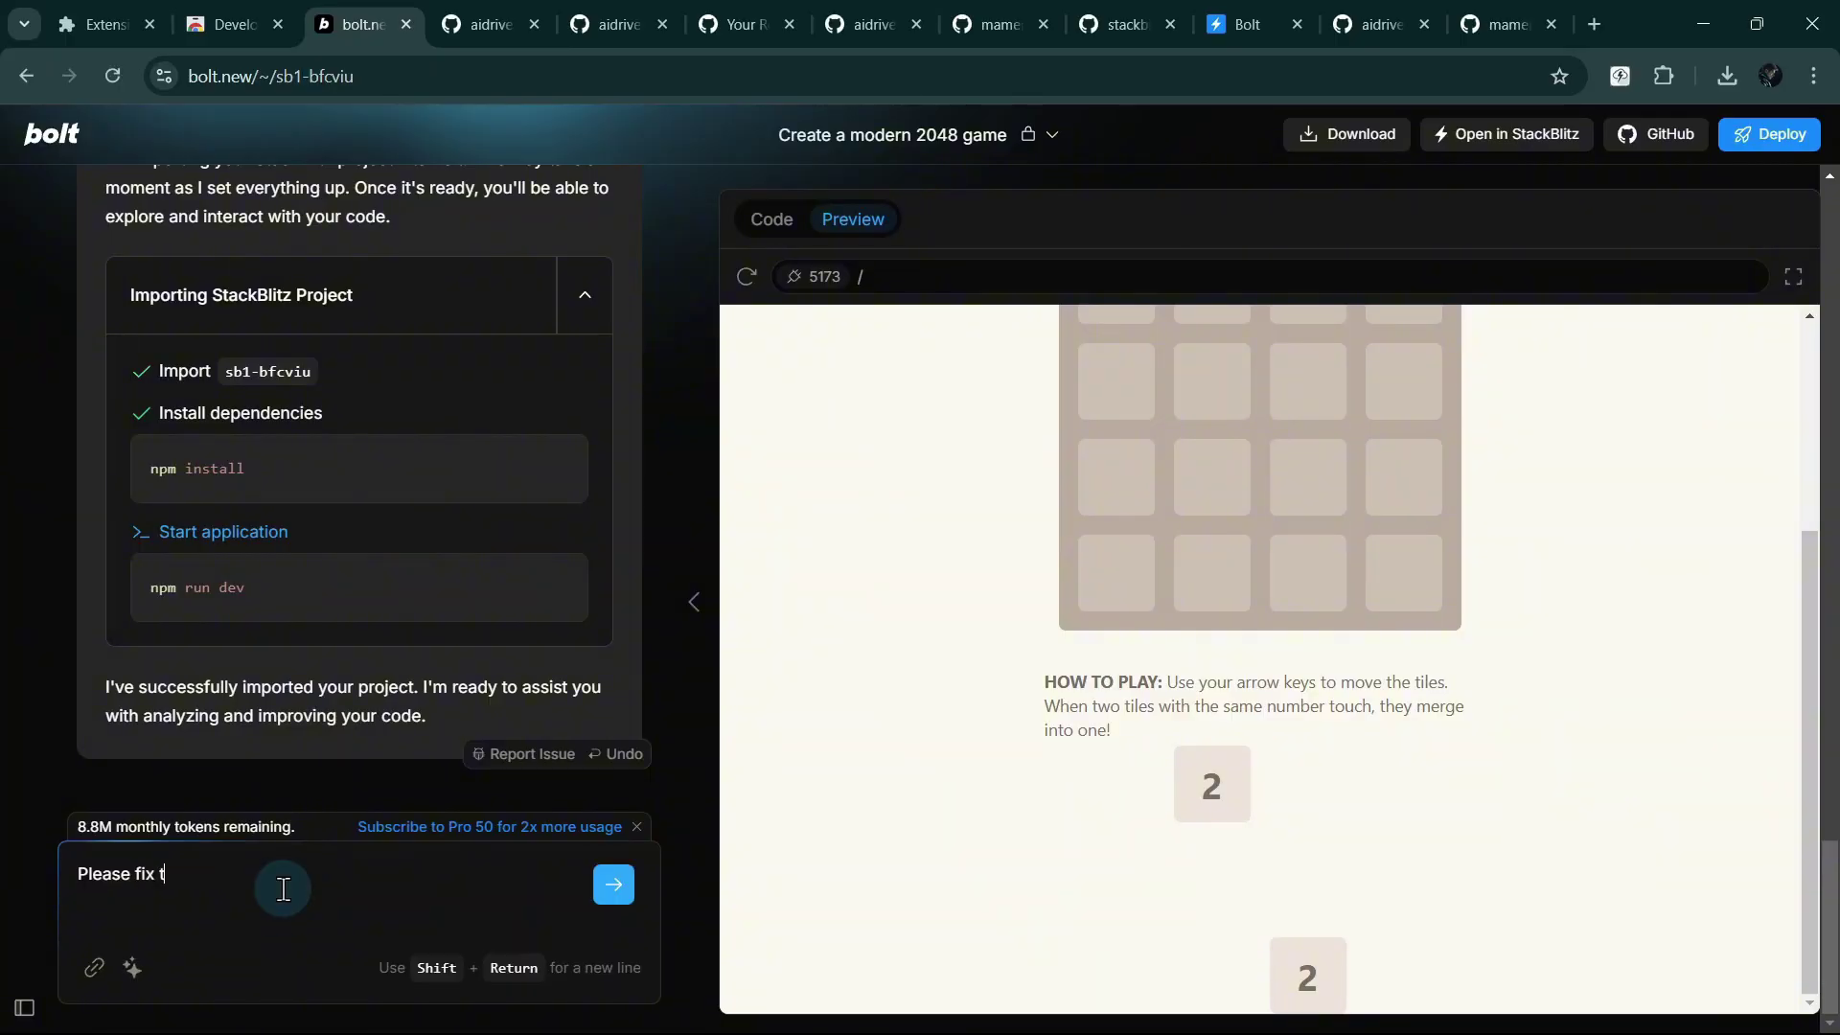
text(blocks because it is still outside/below the grid)
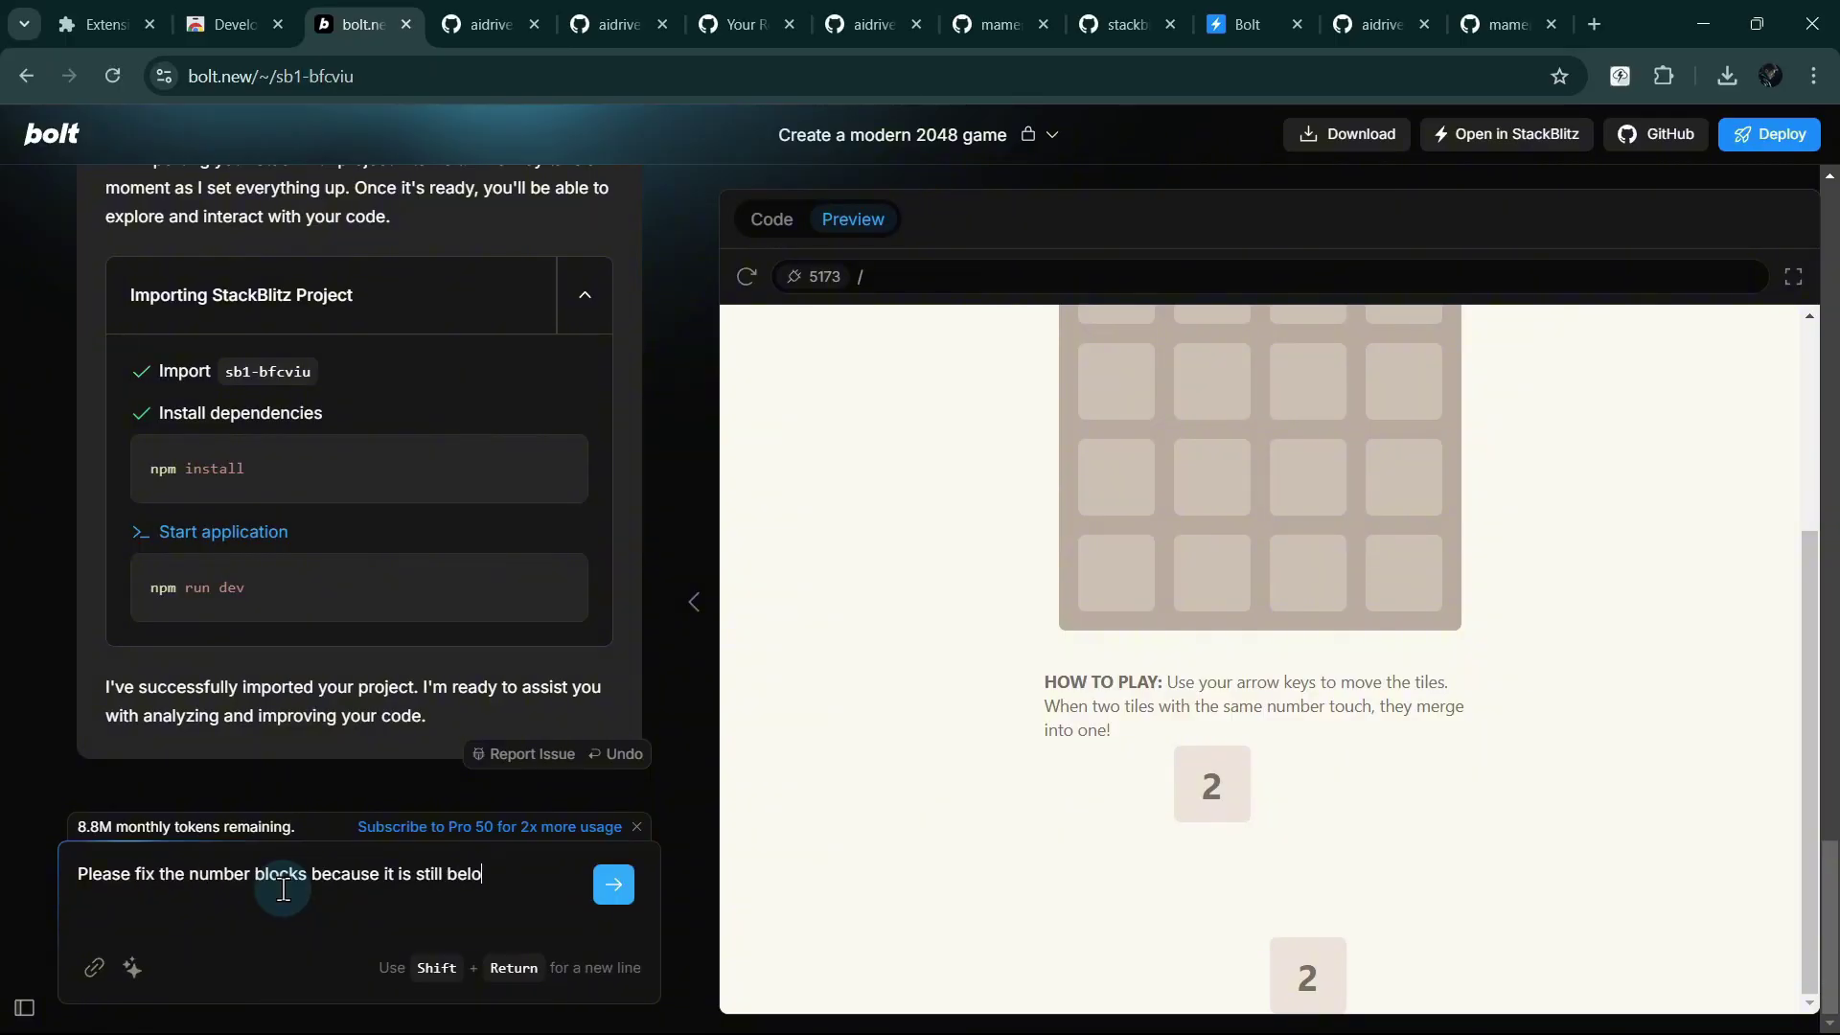
key(Return)
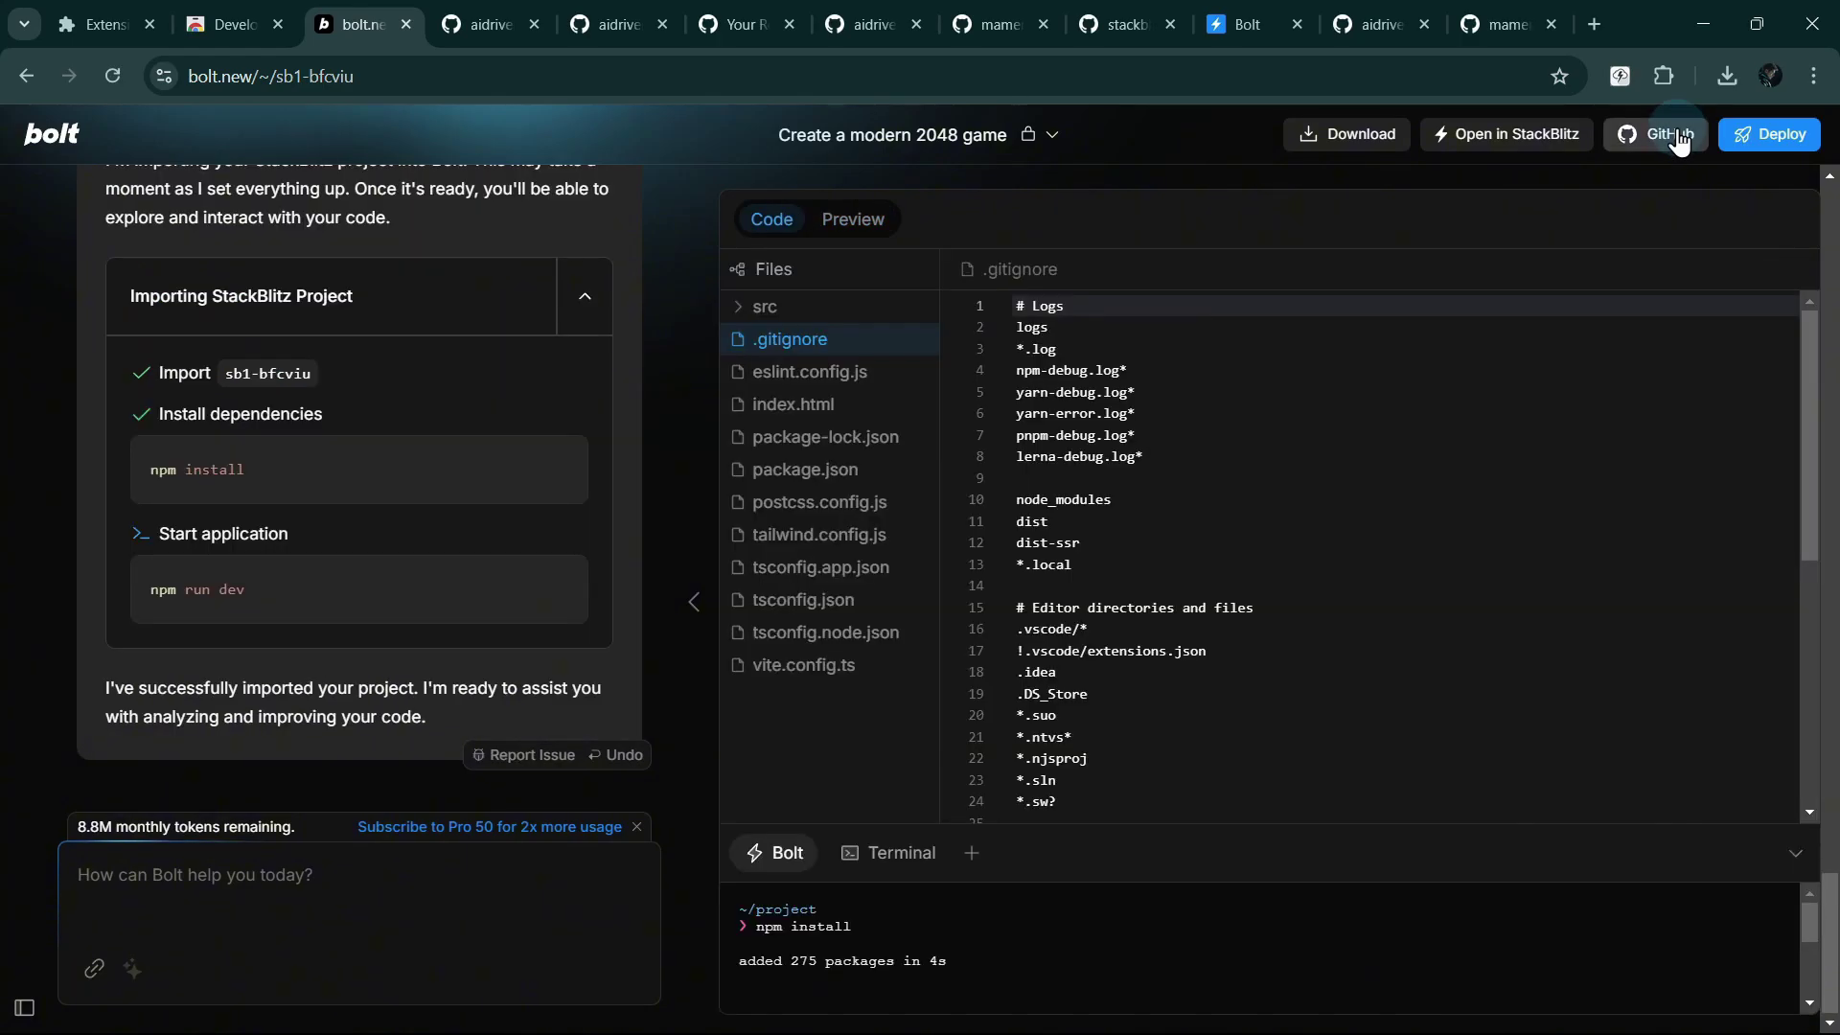
Upload the tile fix to GitHub, view the commit, and show the extension's settings
click(1657, 135)
click(1027, 625)
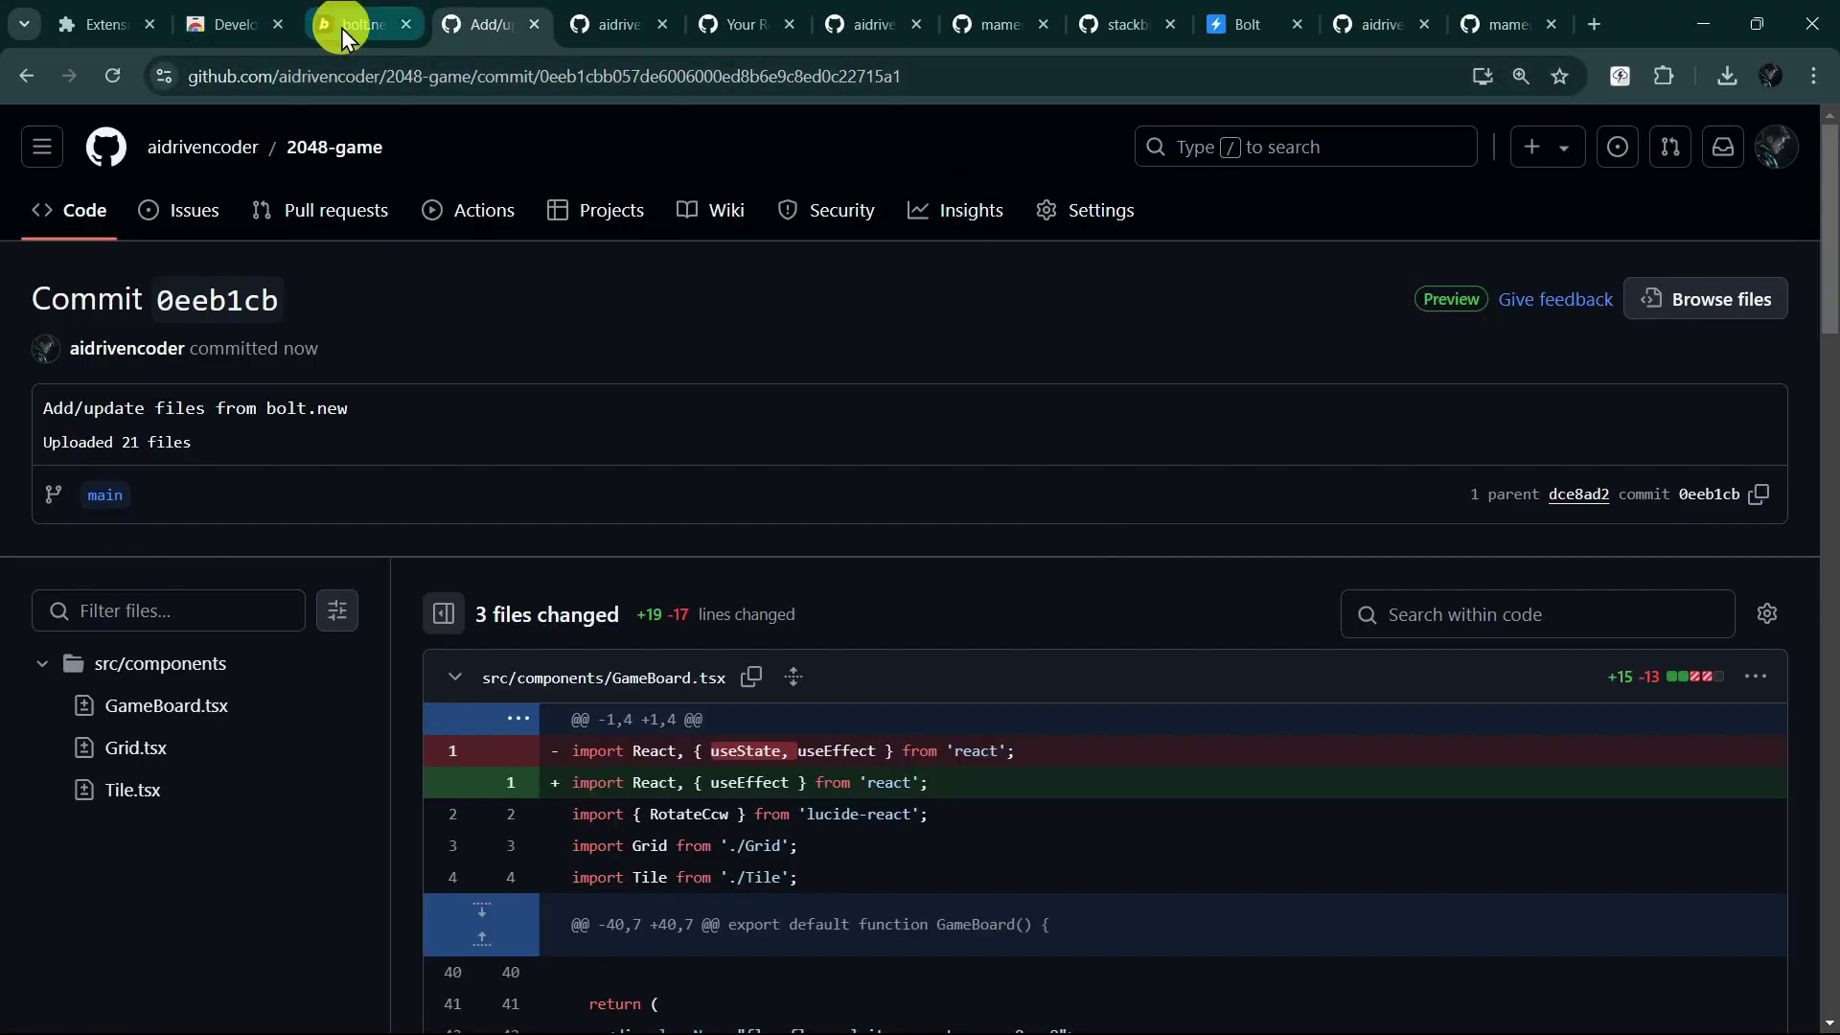
click(341, 28)
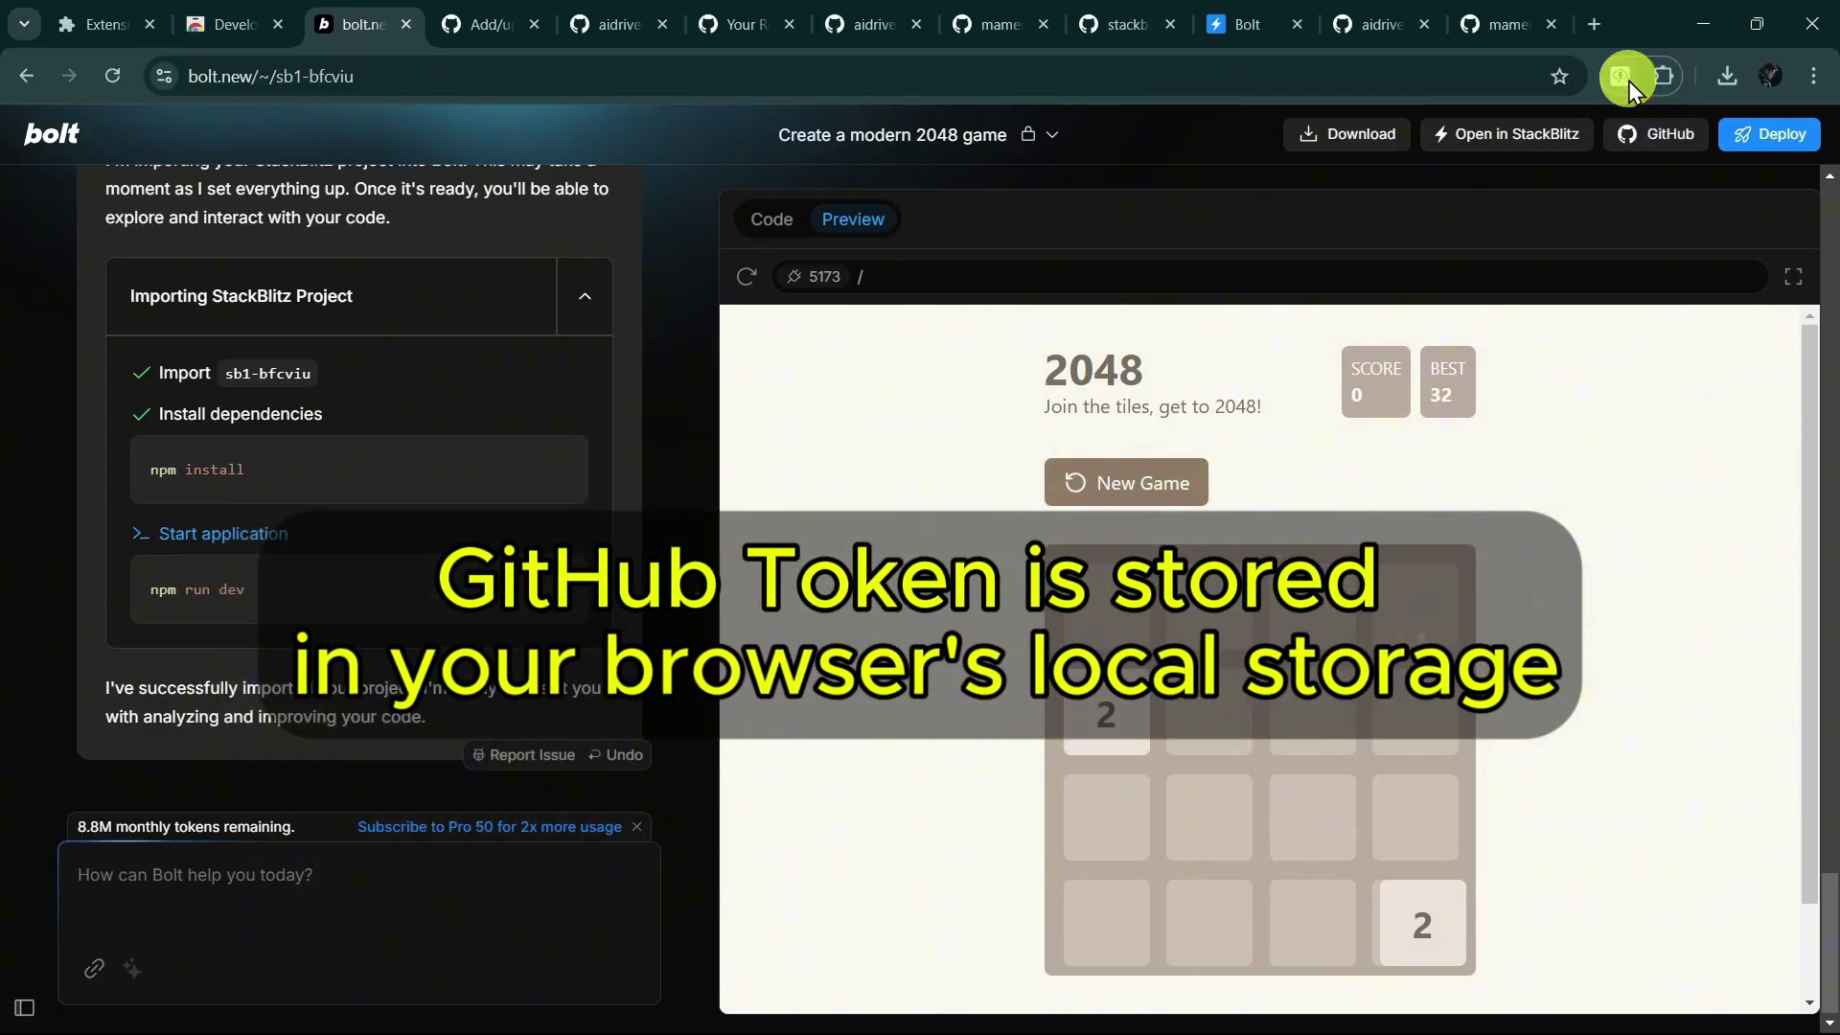
click(1621, 76)
click(1501, 142)
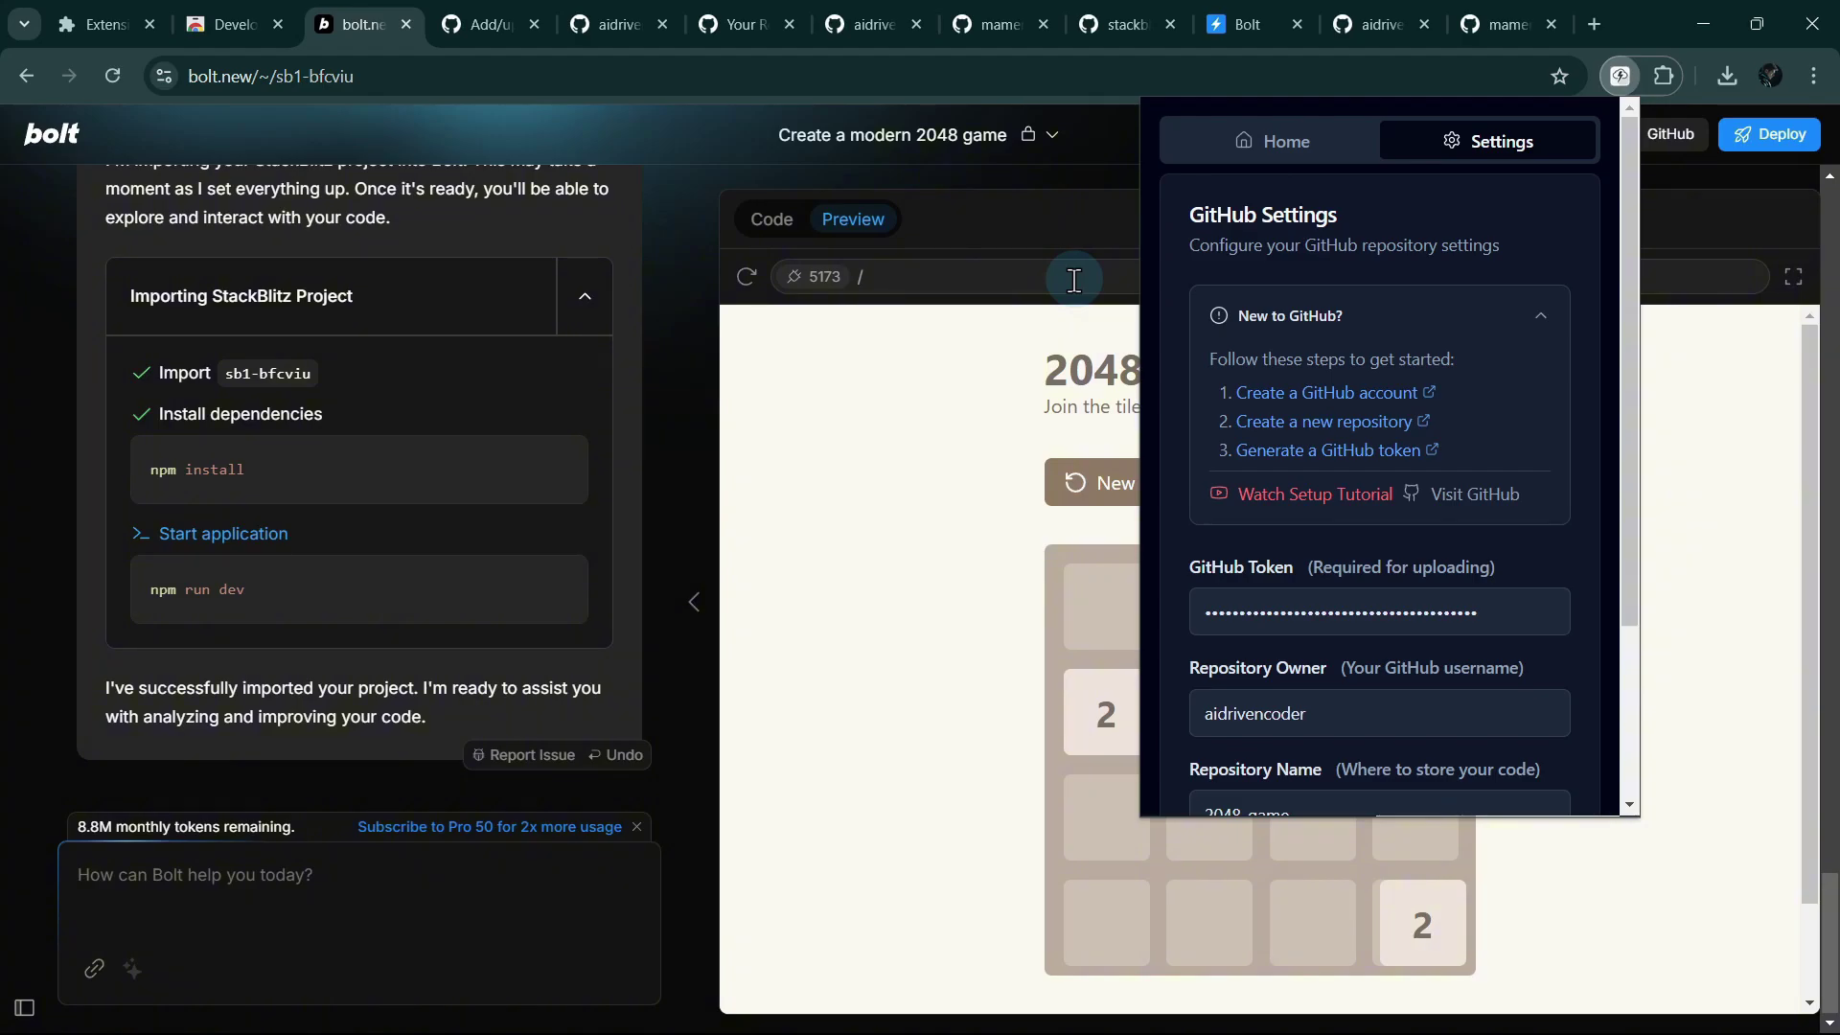
Close and reopen the Bolt to GitHub popup to recheck the 2048-game settings
click(1075, 279)
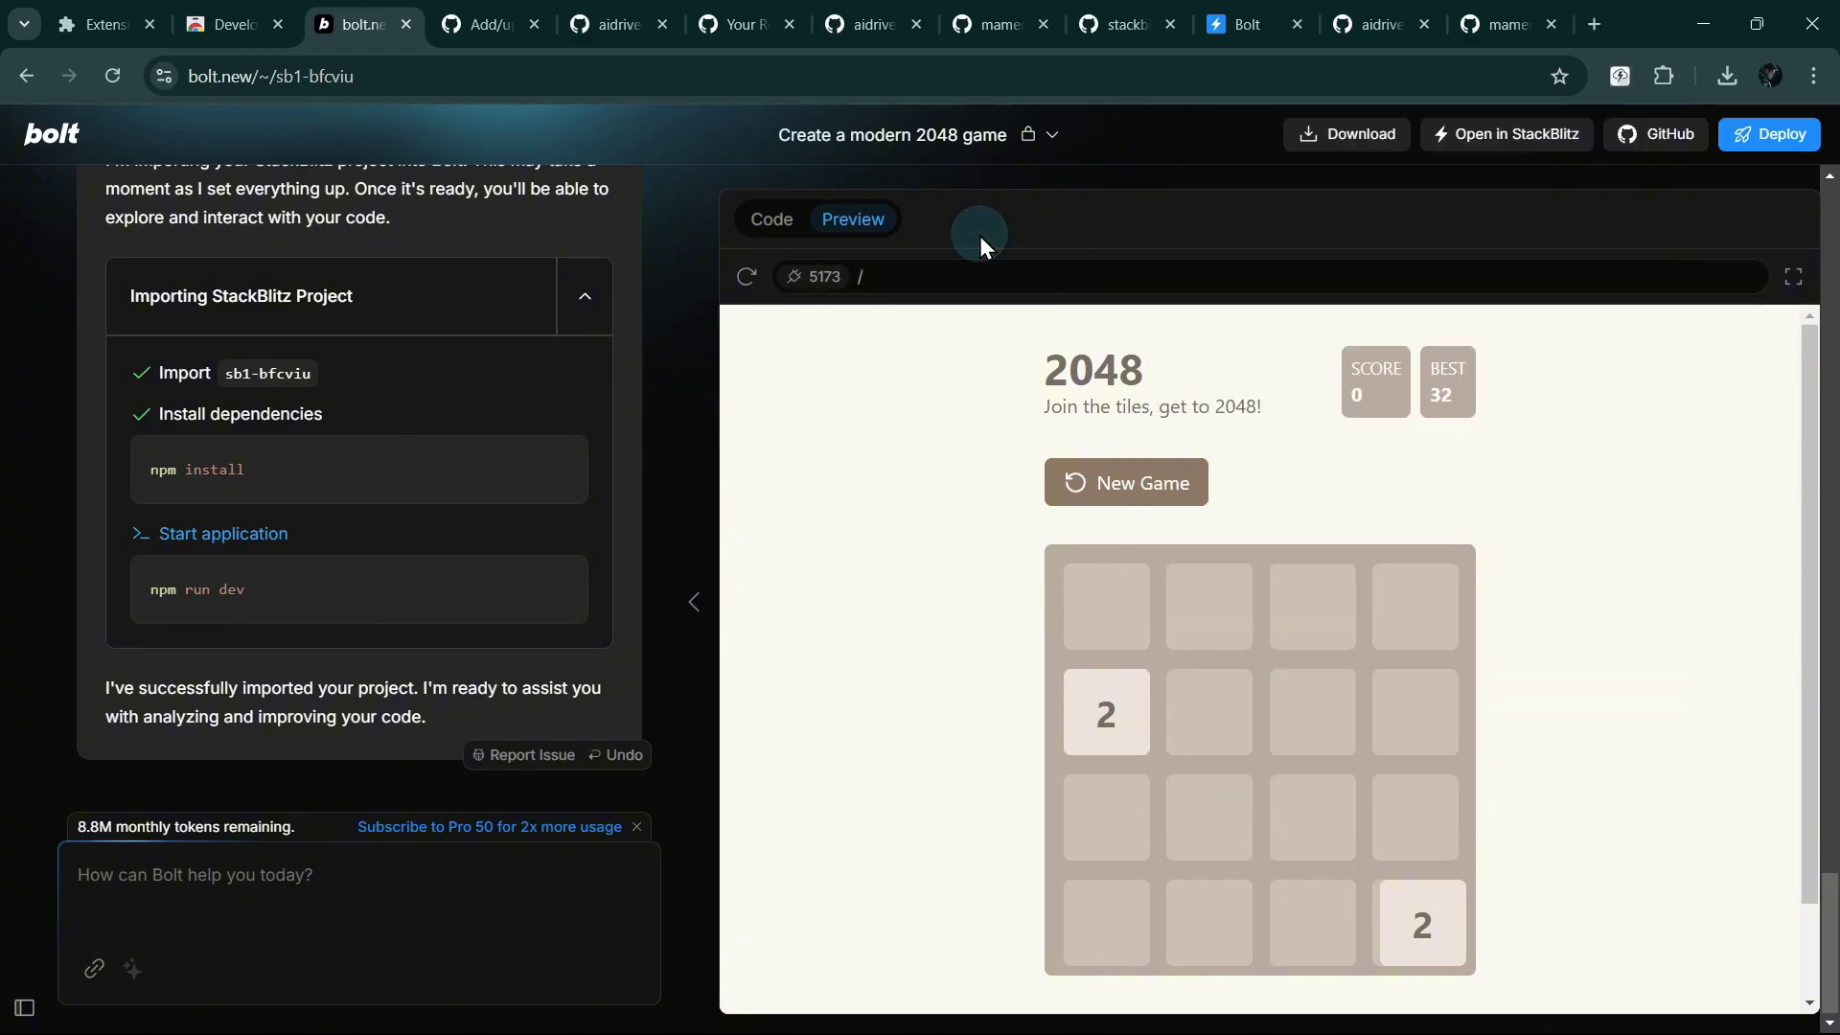
click(1617, 76)
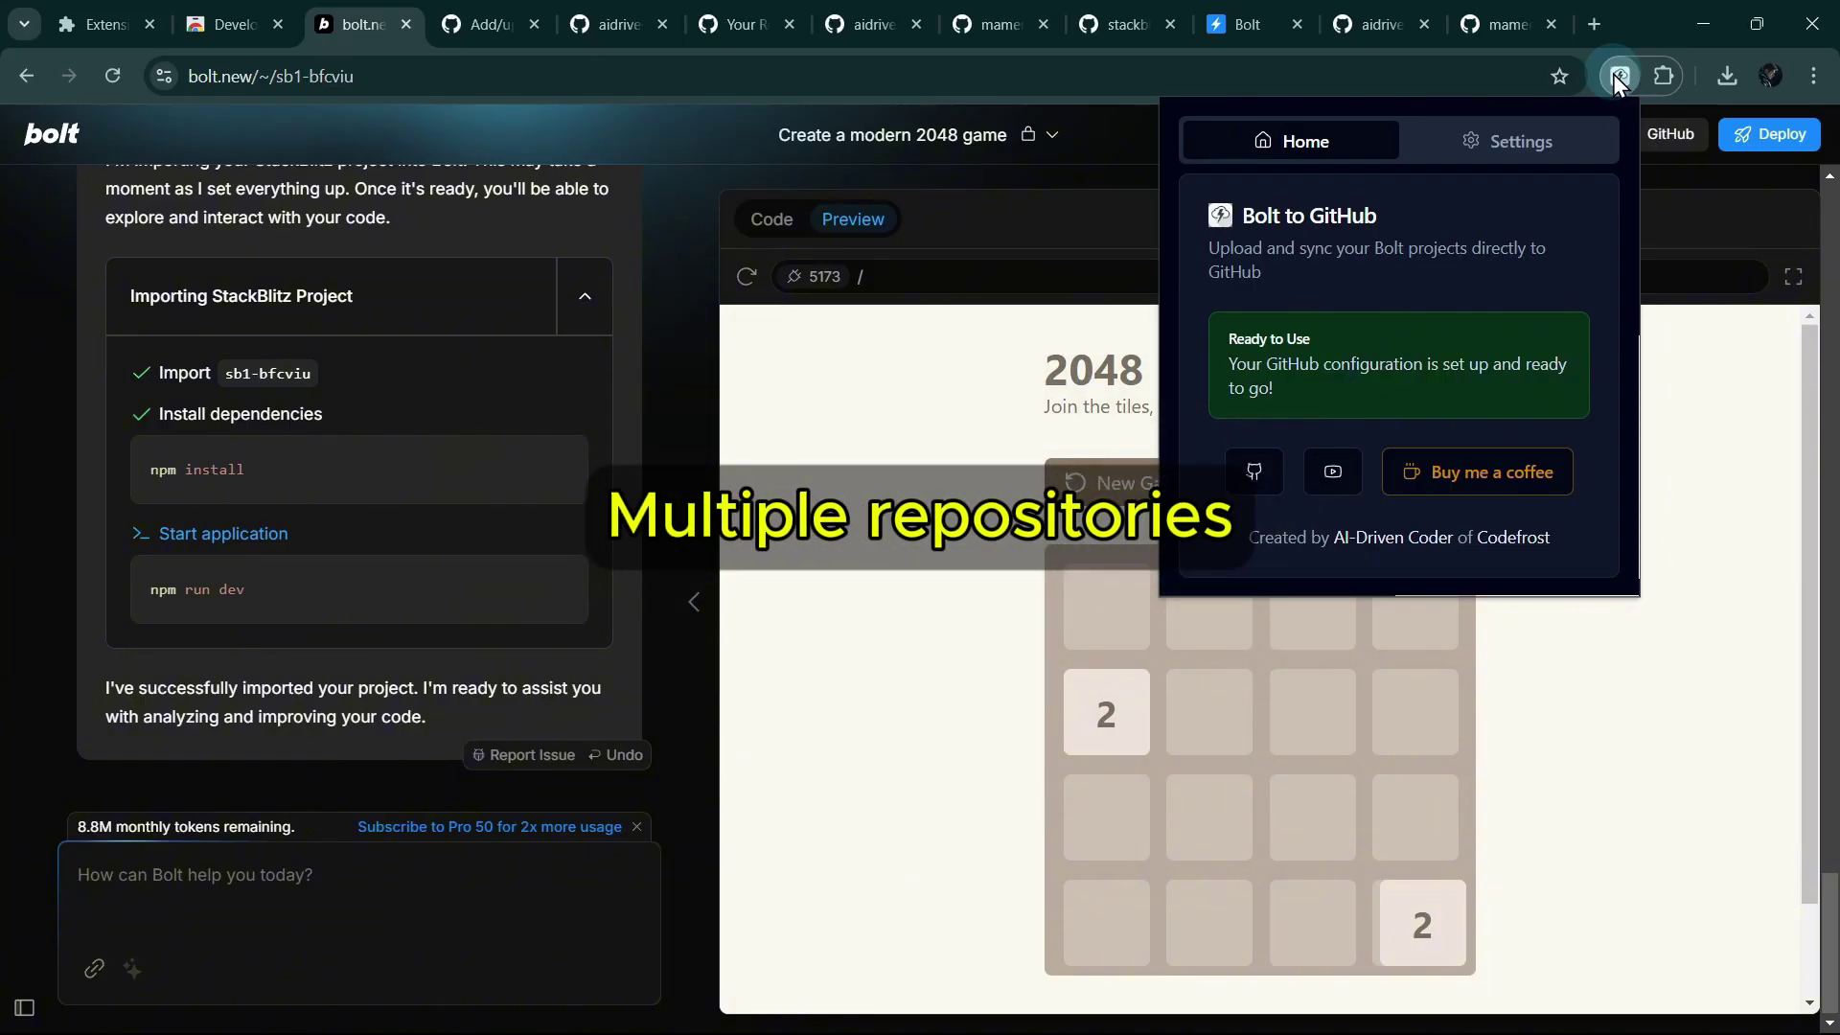
click(1555, 144)
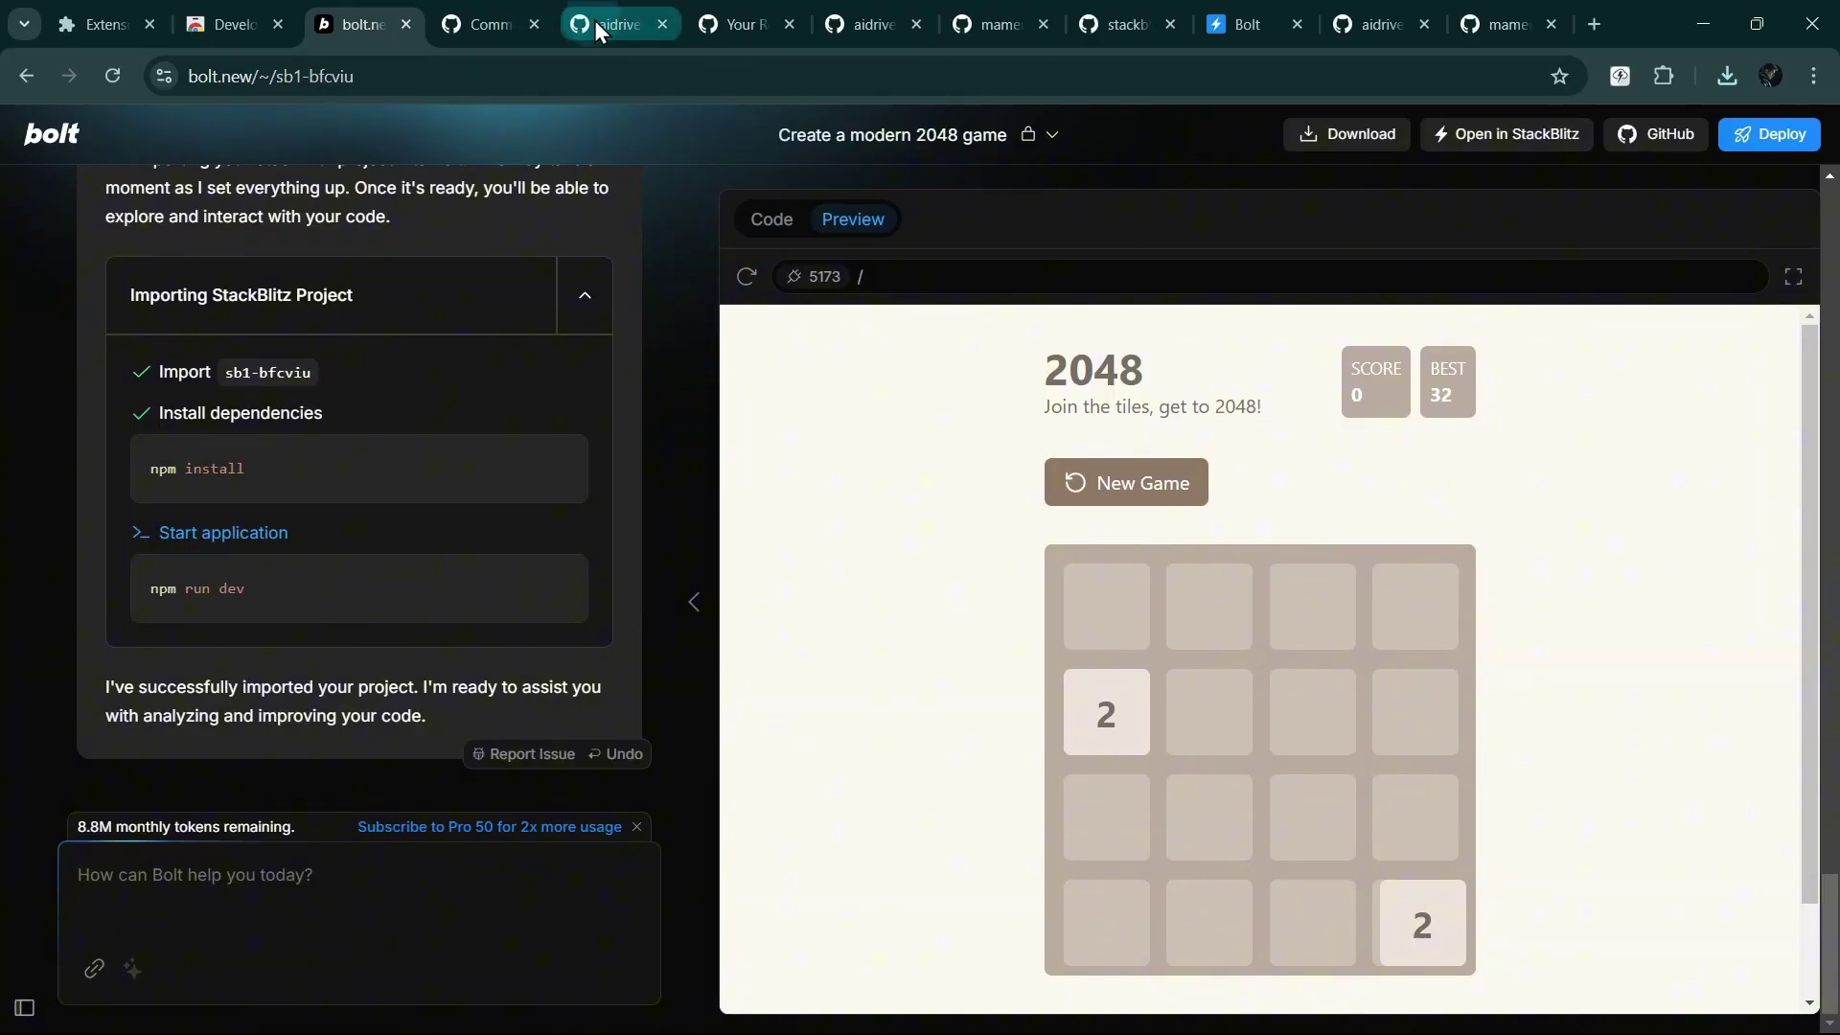
Switch to the bolt-to-github repository tab on GitHub
click(992, 23)
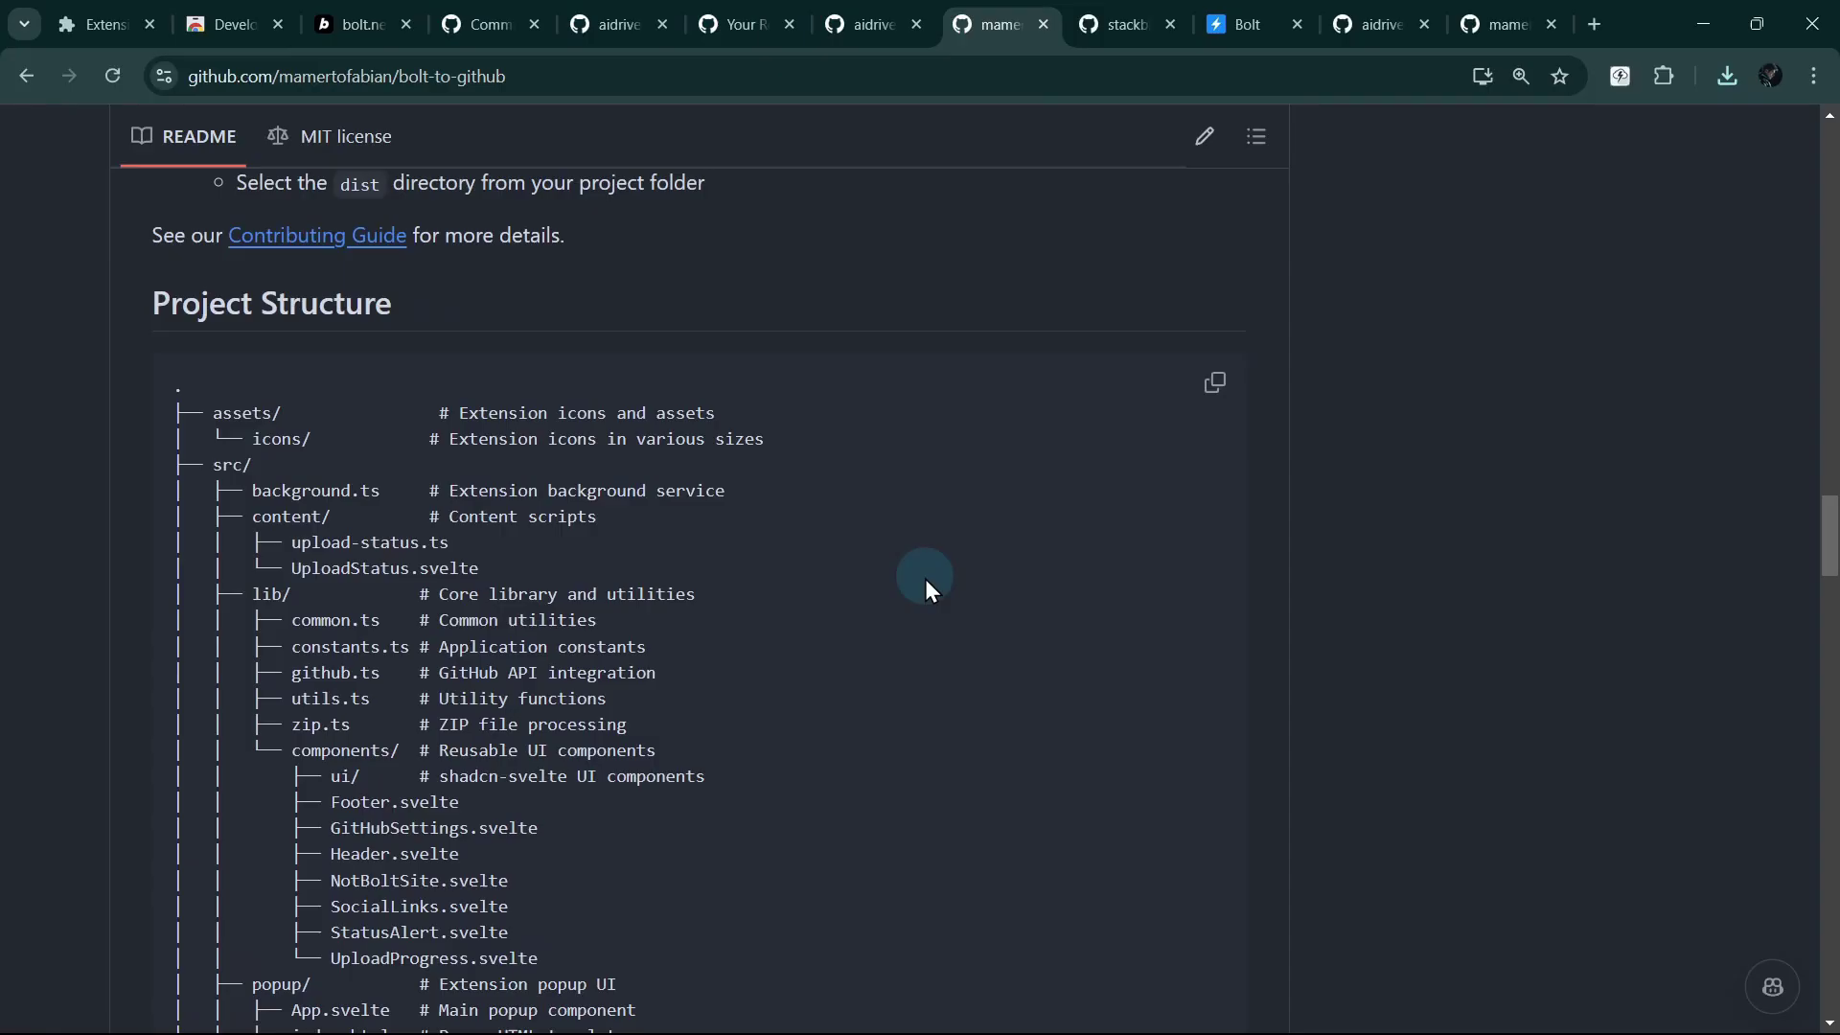
scroll(925, 580, up, 3)
scroll(924, 582, down, 10)
scroll(915, 634, down, 3)
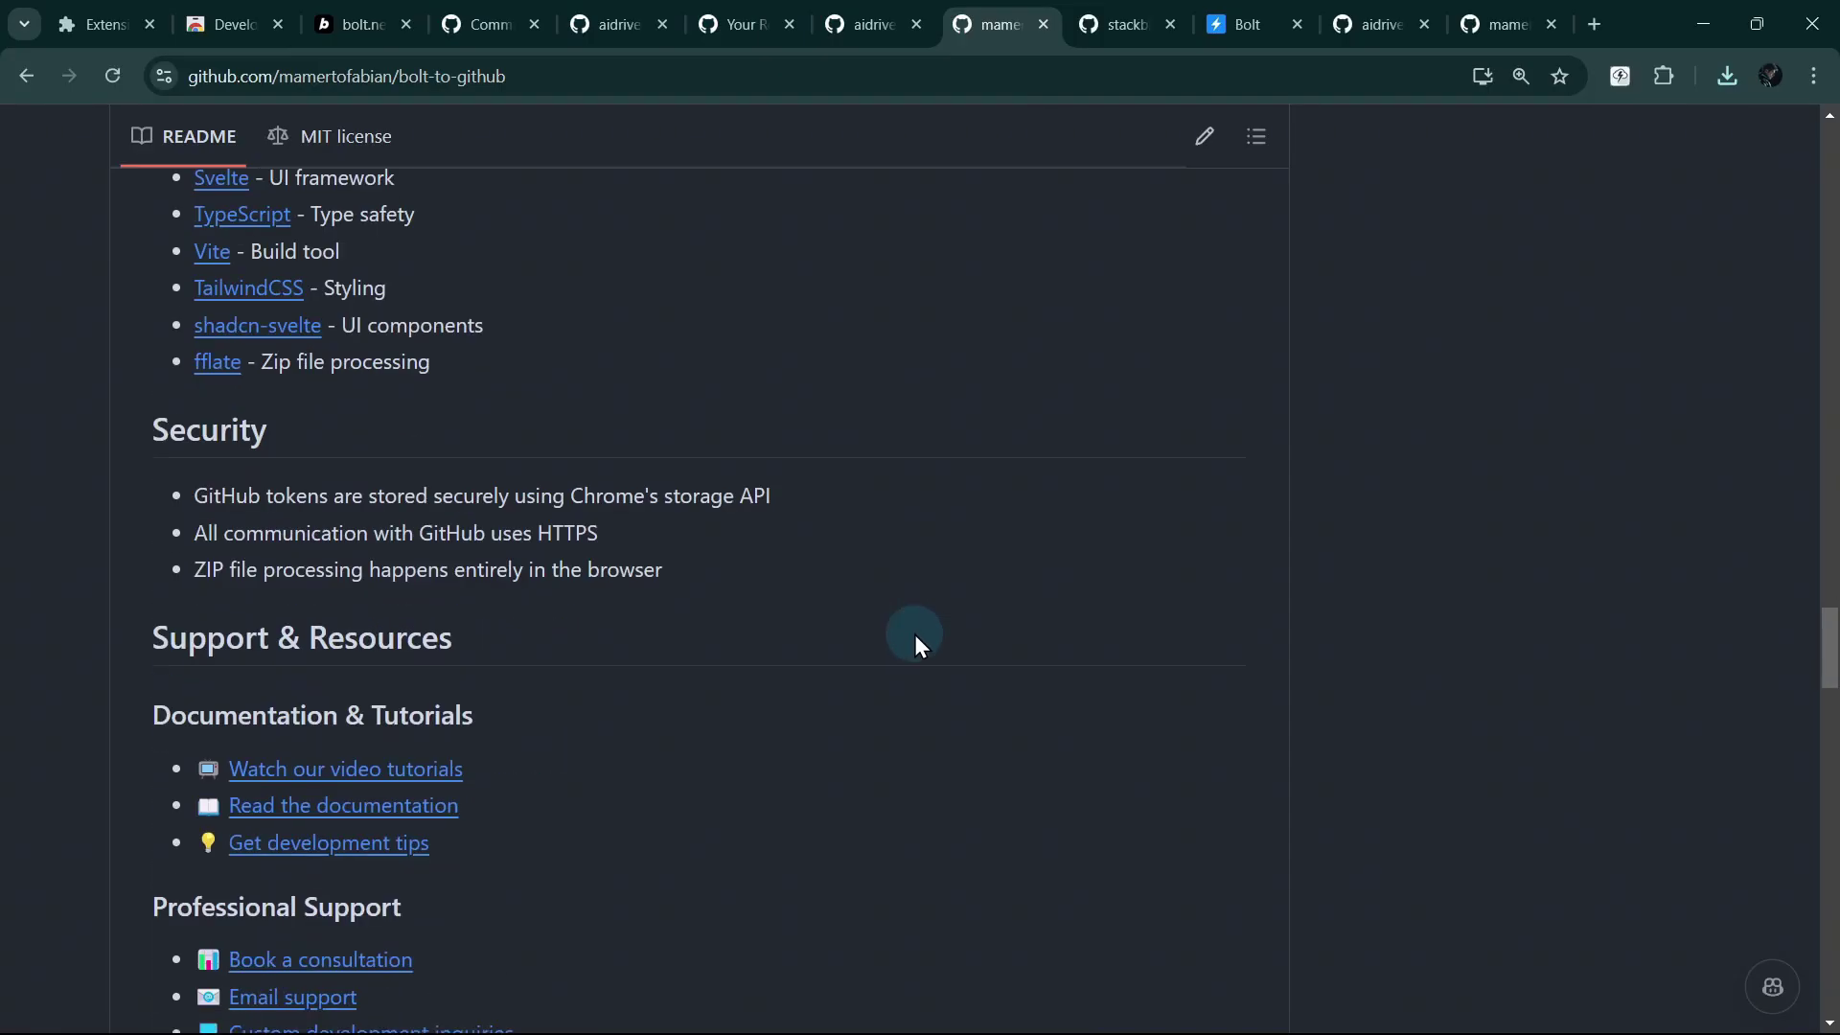
mouse_move(575, 638)
scroll(914, 634, up, 4)
scroll(915, 633, up, 4)
scroll(914, 634, up, 4)
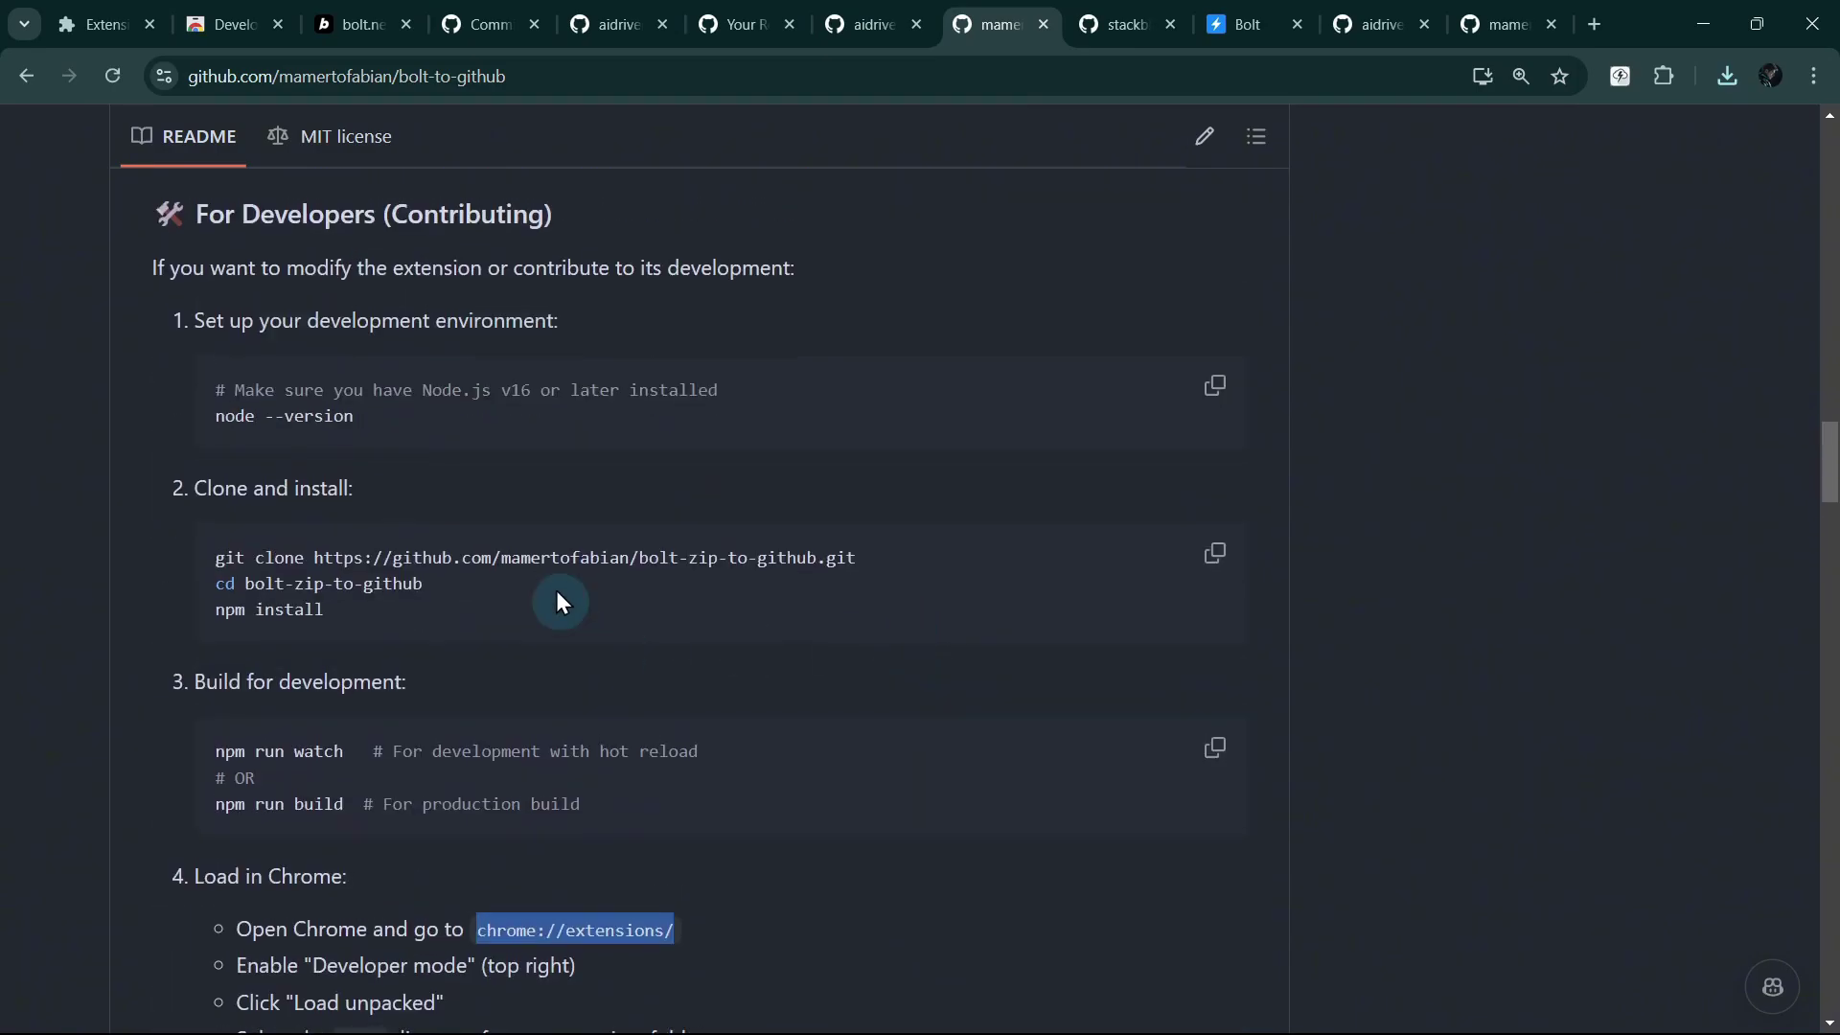
scroll(556, 592, up, 4)
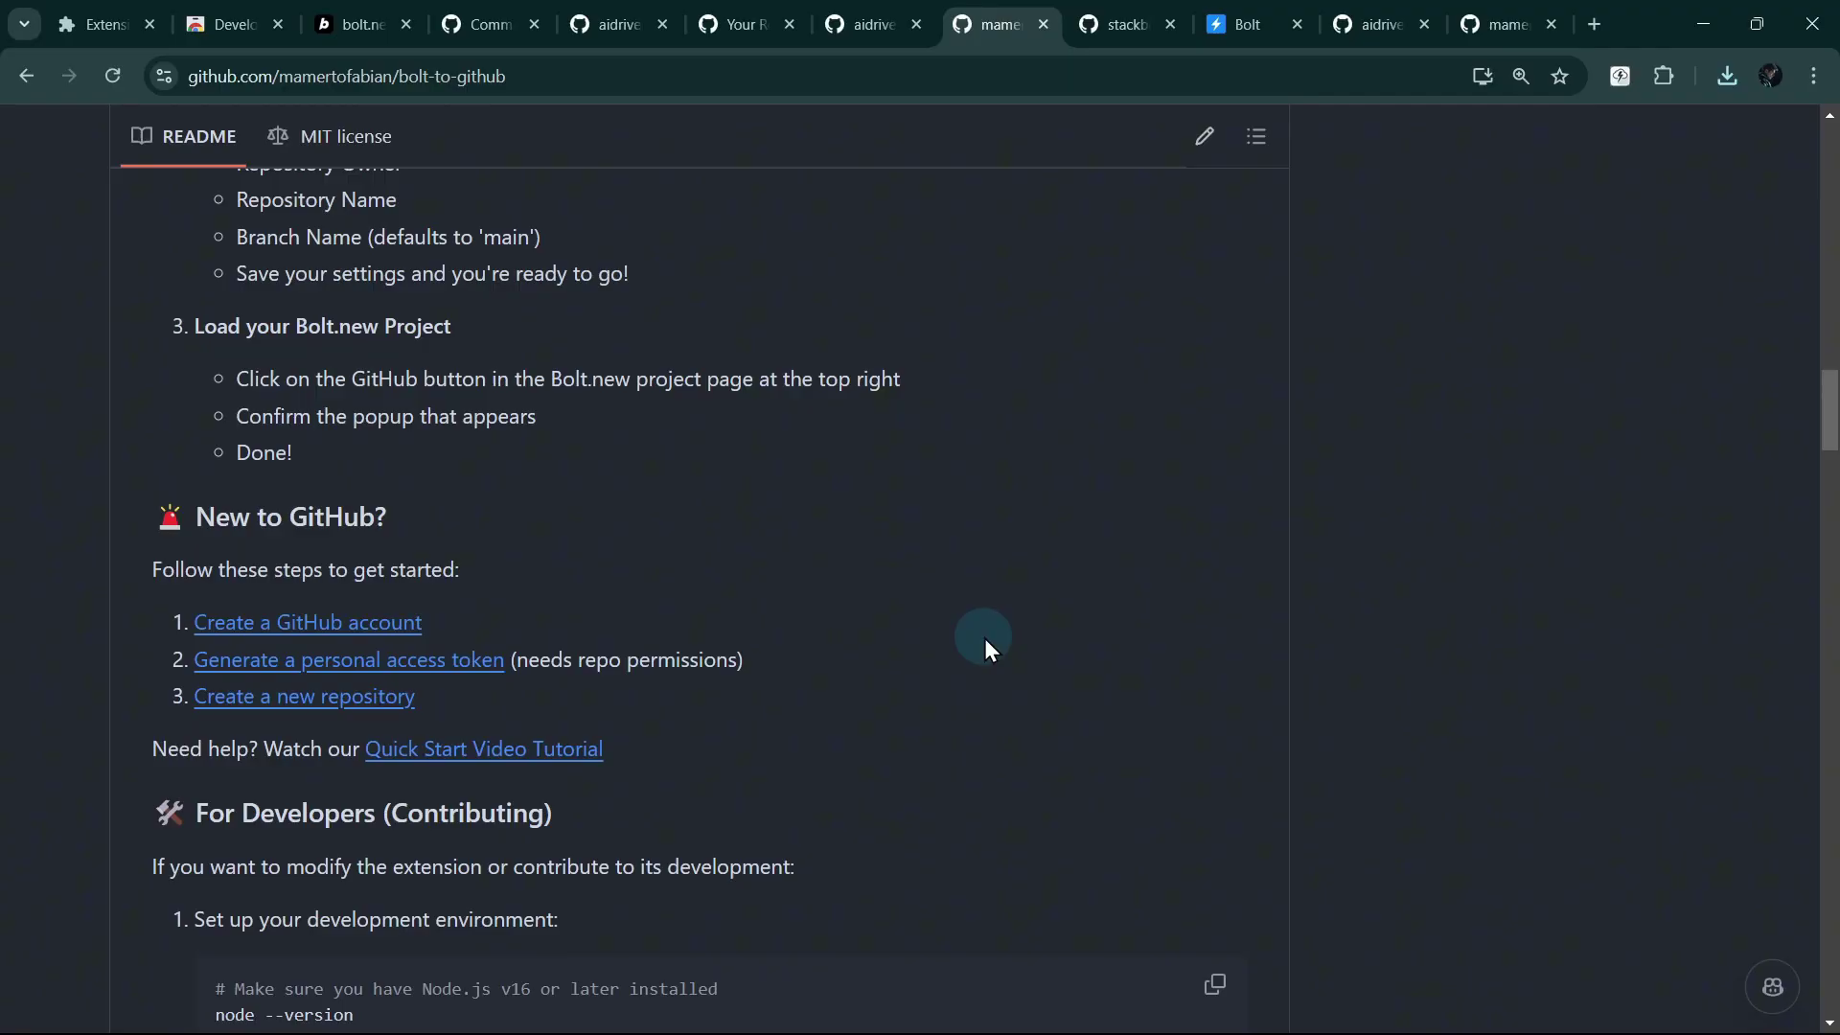
scroll(985, 639, up, 5)
scroll(1040, 372, up, 5)
scroll(1177, 402, up, 5)
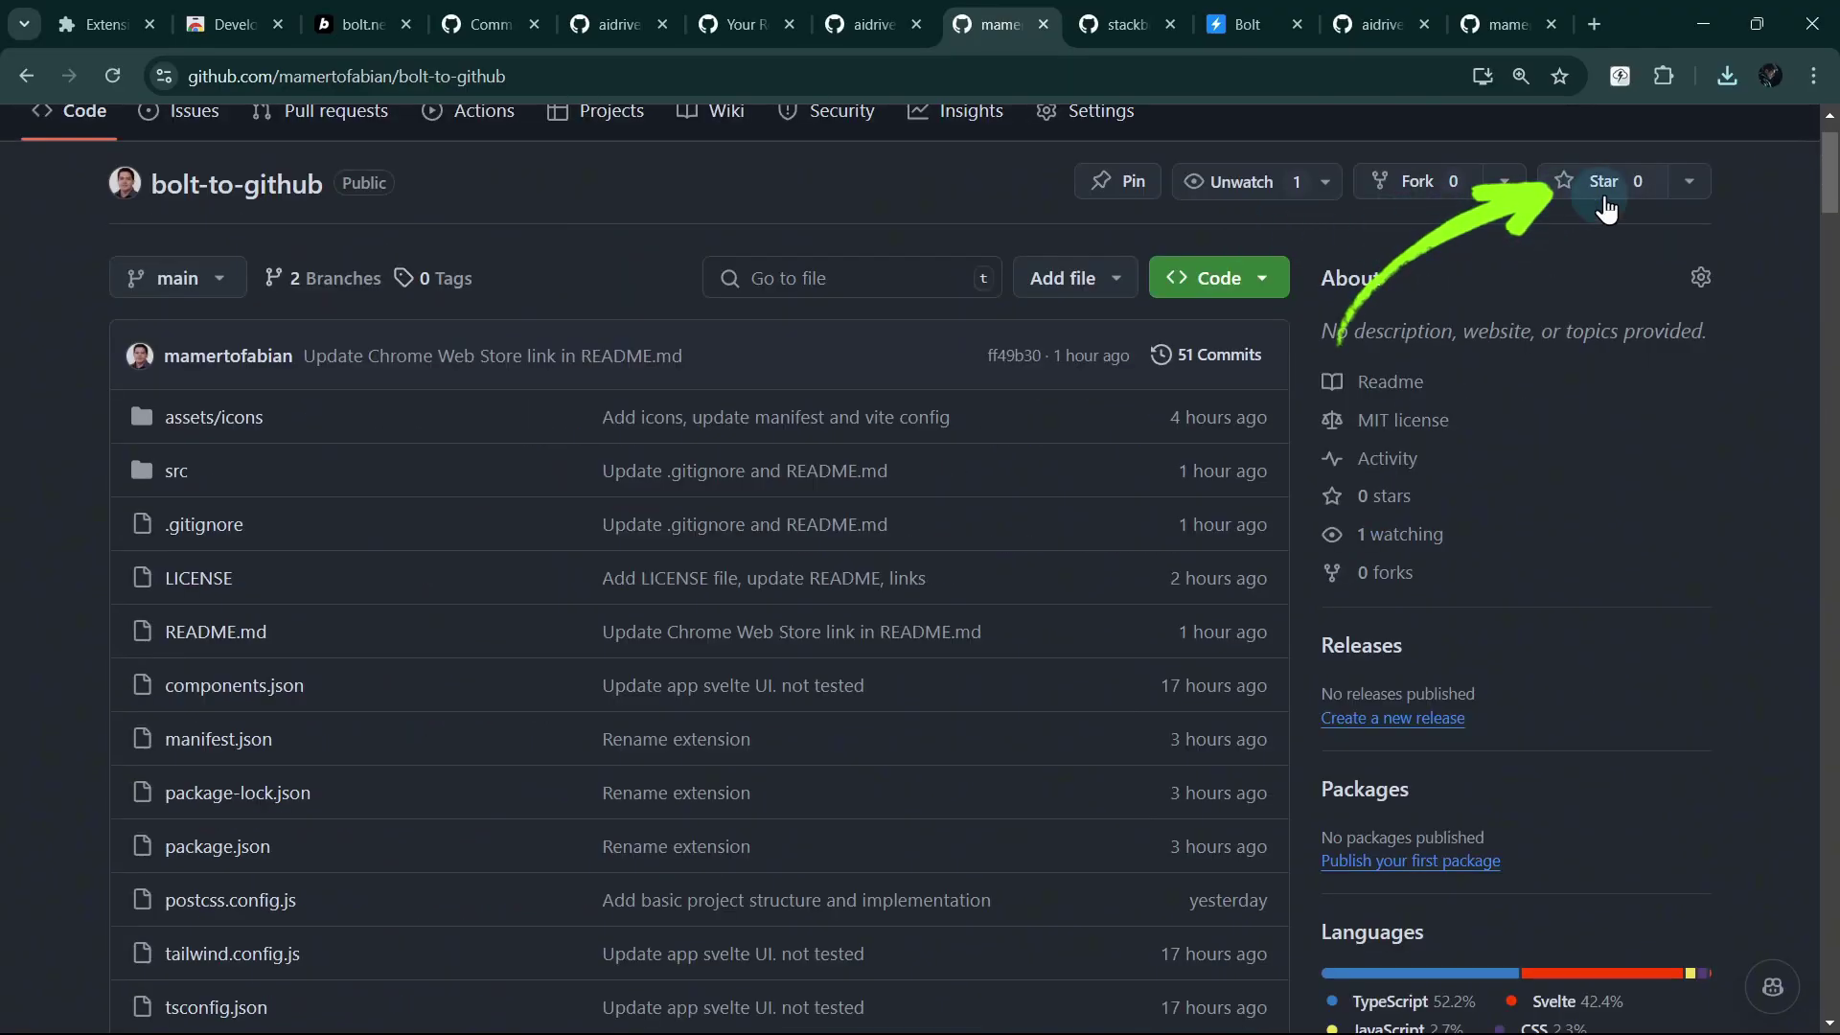
scroll(988, 653, up, 2)
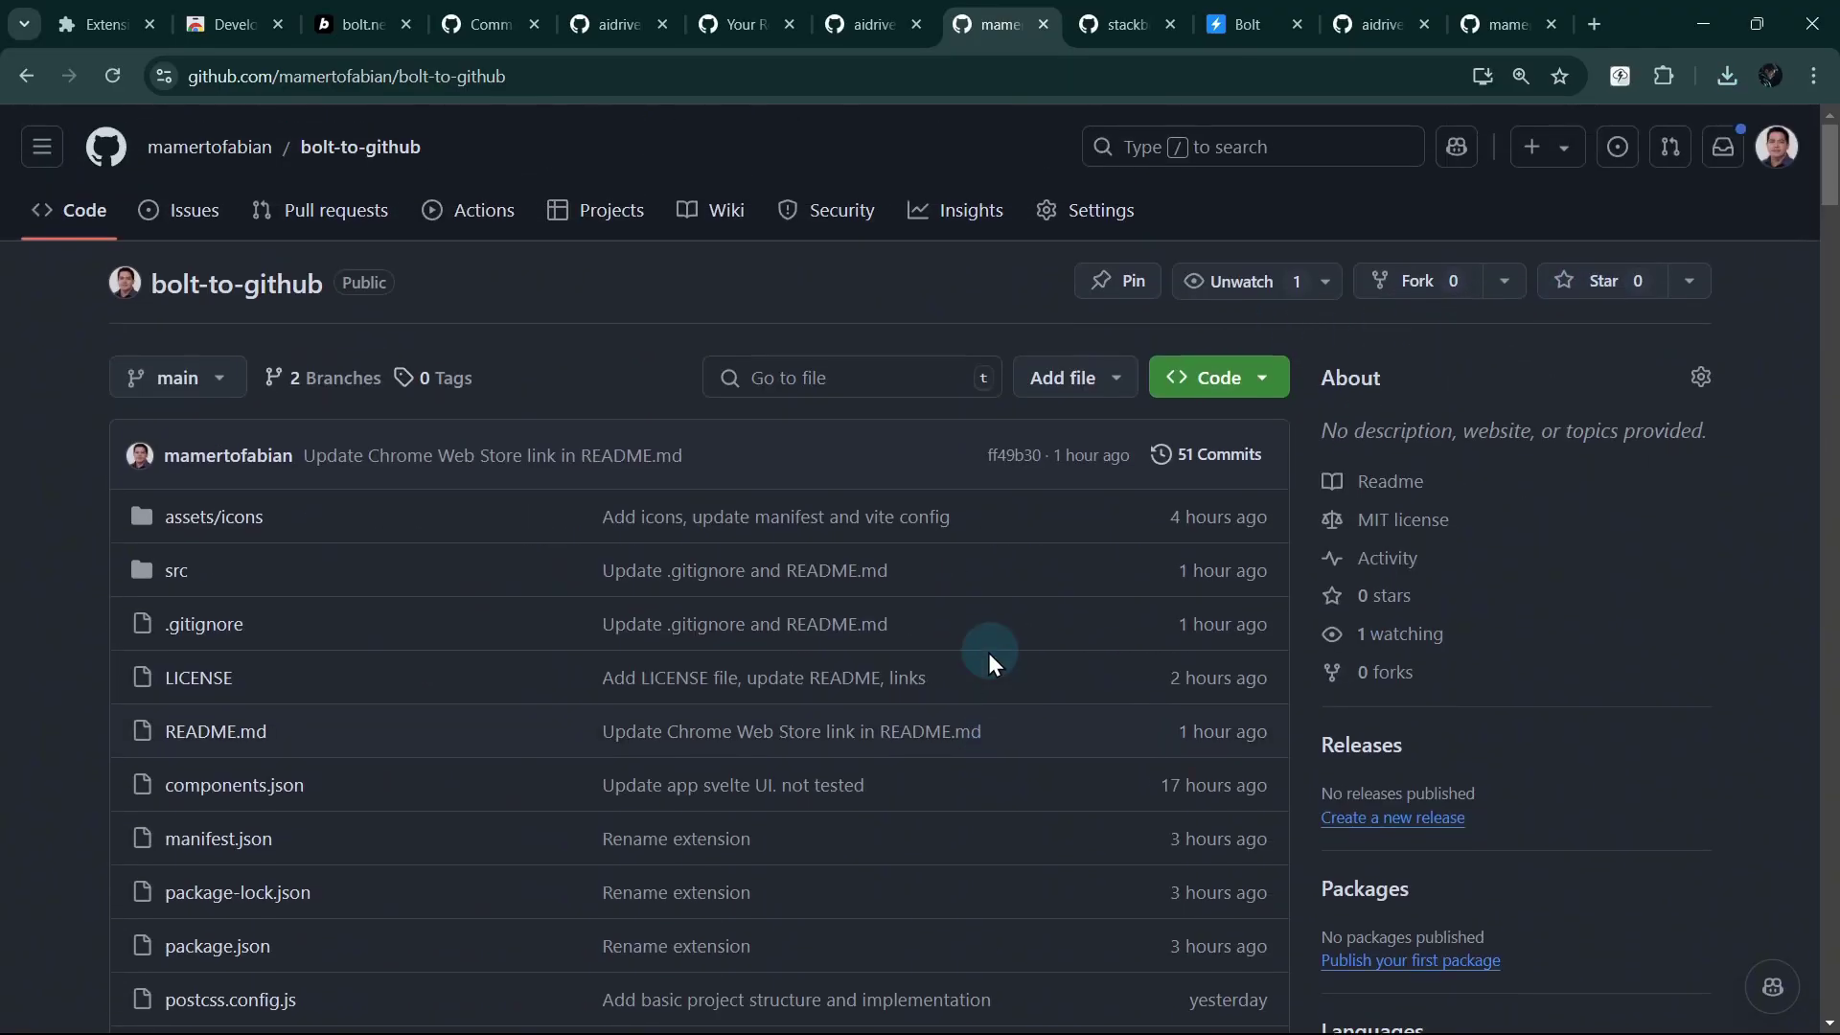